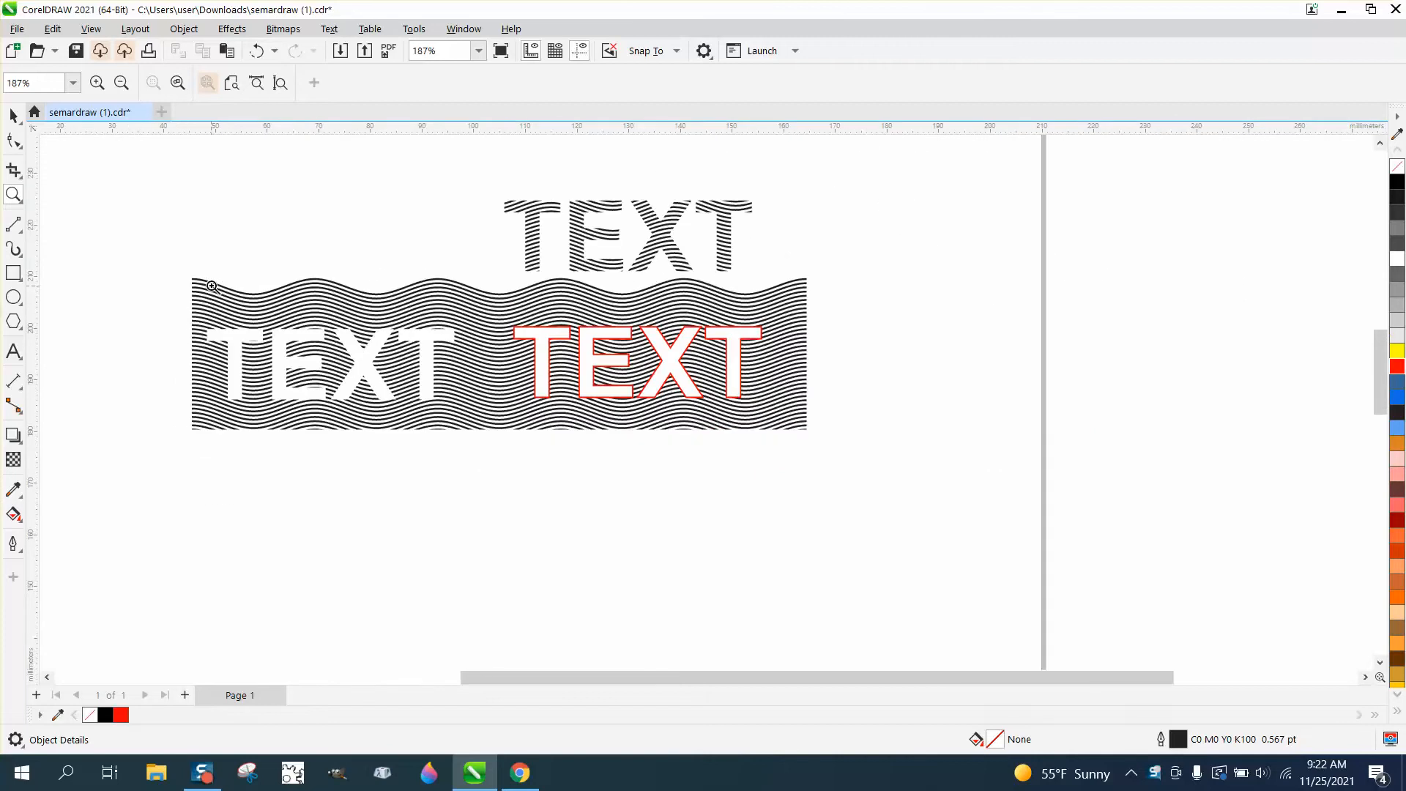
# Step: Draw a horizontal 2-point line about 119 mm long below the wave pattern and move it down about 6 mm
pyautogui.click(22, 238)
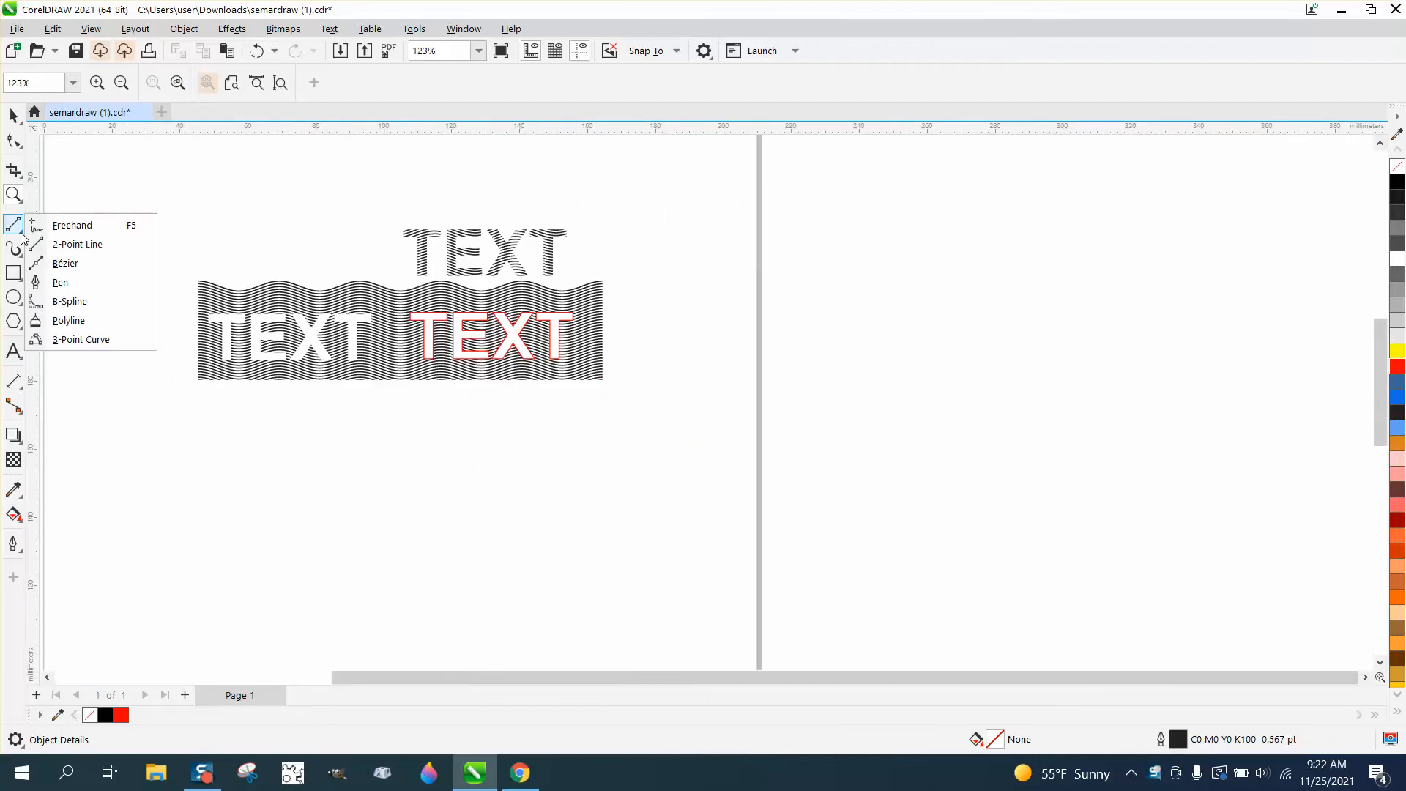
pyautogui.click(69, 242)
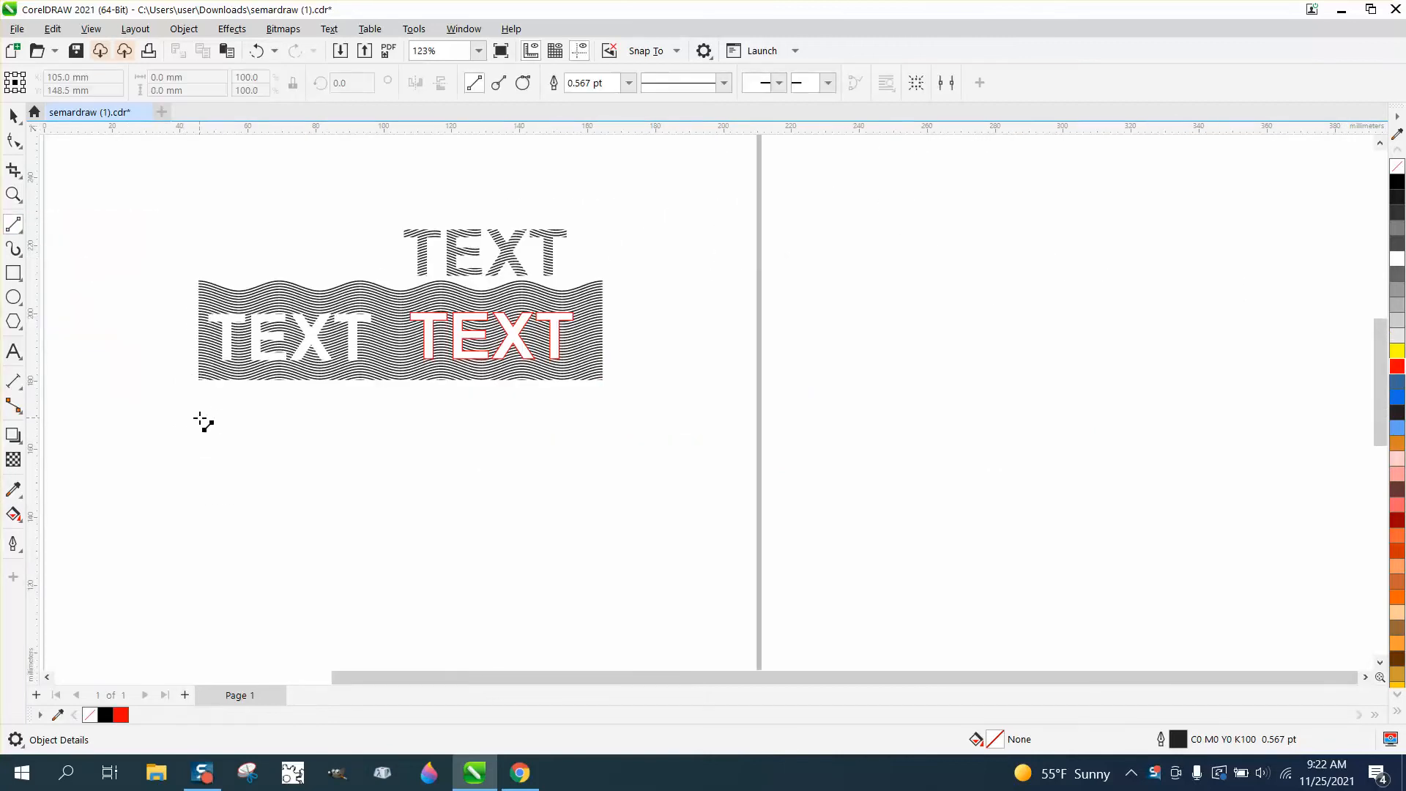
pyautogui.moveTo(200, 418); pyautogui.dragTo(604, 418)
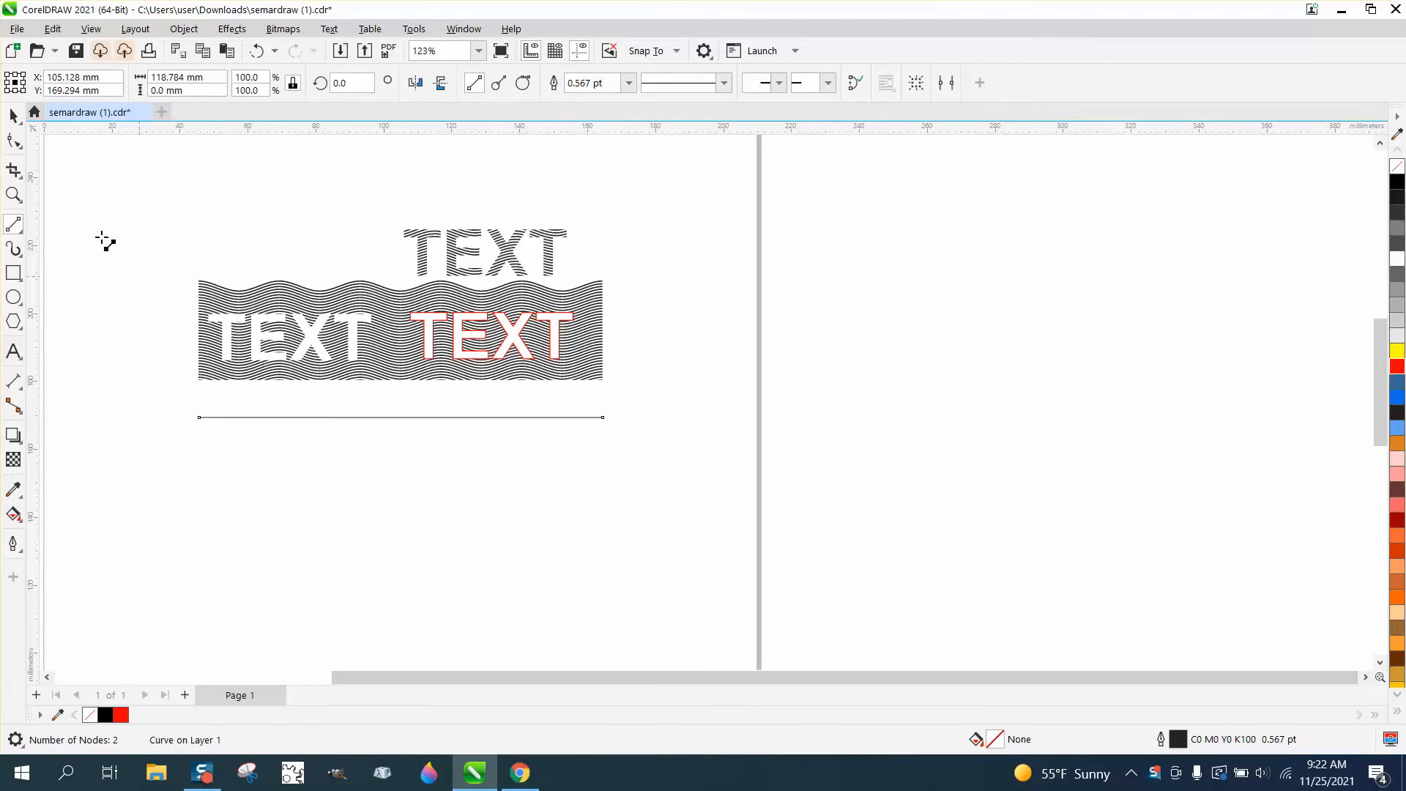
pyautogui.click(13, 115)
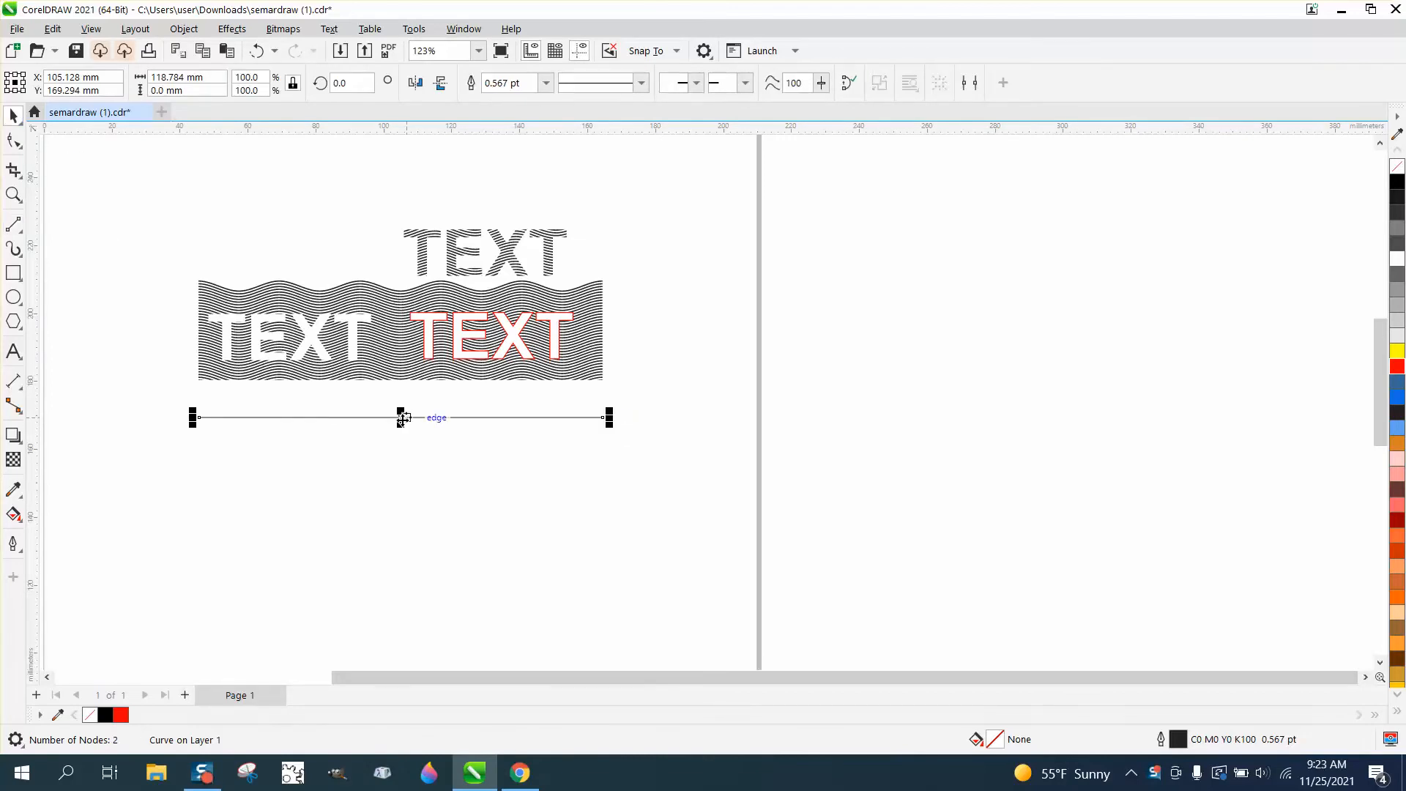
pyautogui.moveTo(411, 418); pyautogui.dragTo(410, 438)
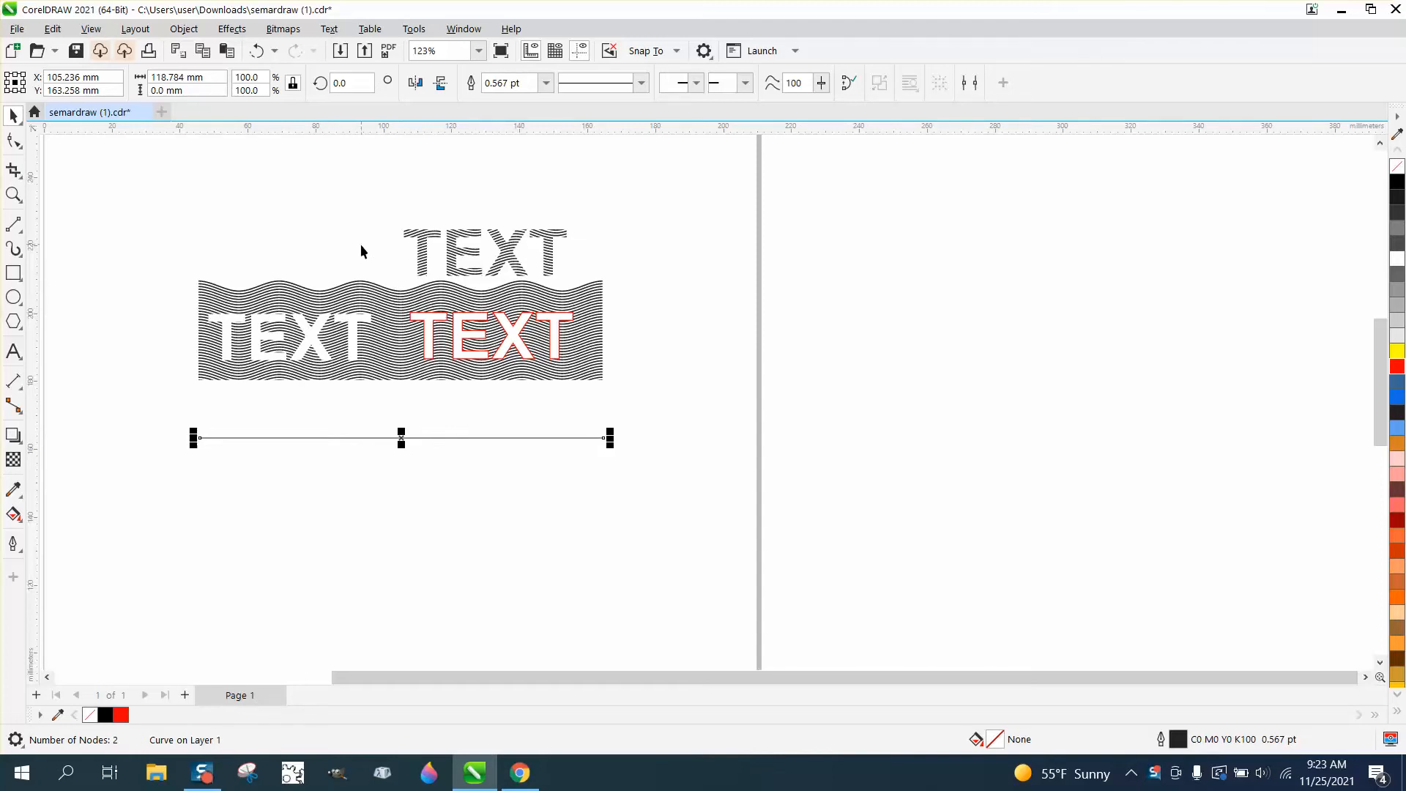
# Step: Select both nodes of the line and add midpoint nodes four times to divide it into 16 equal segments
pyautogui.press('F10')
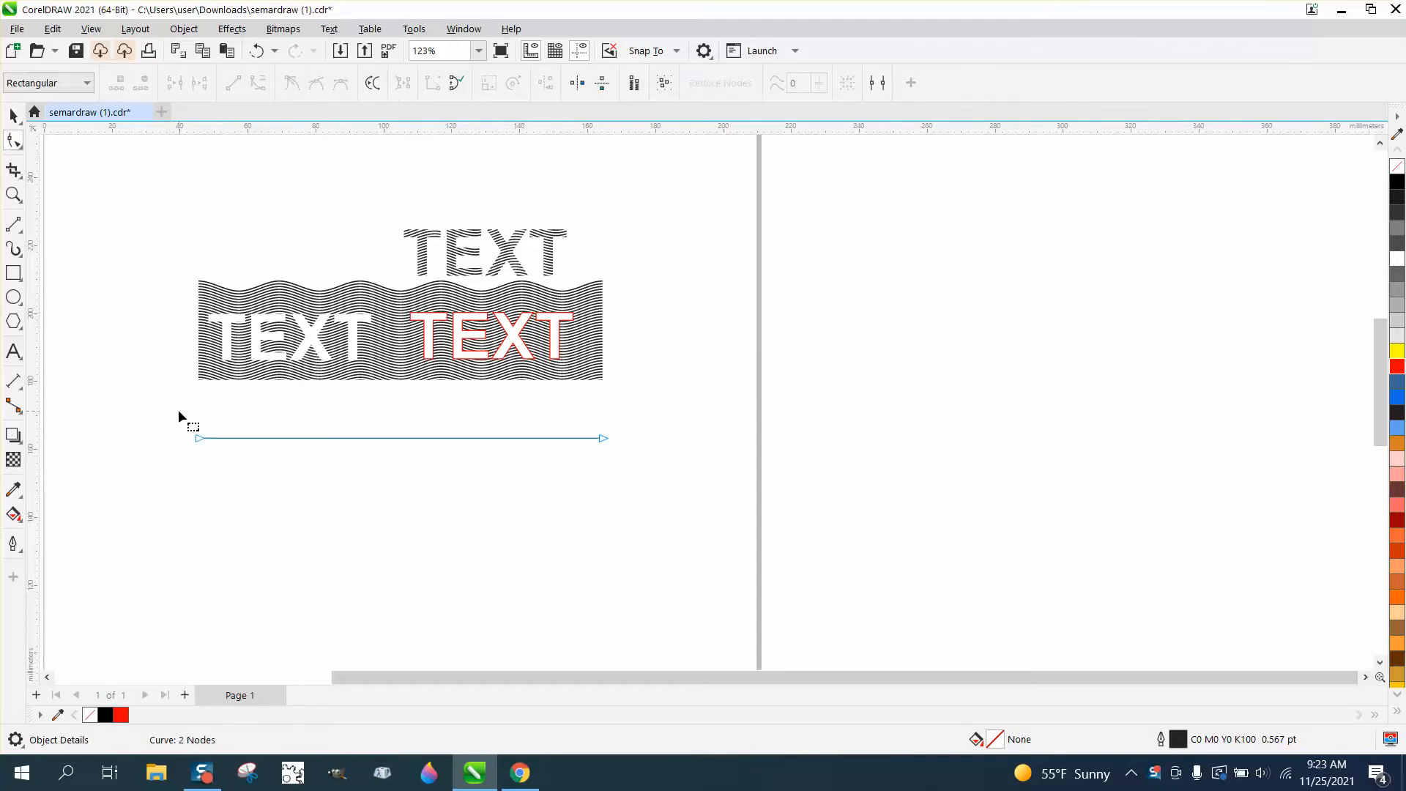
pyautogui.moveTo(376, 481); pyautogui.dragTo(637, 499)
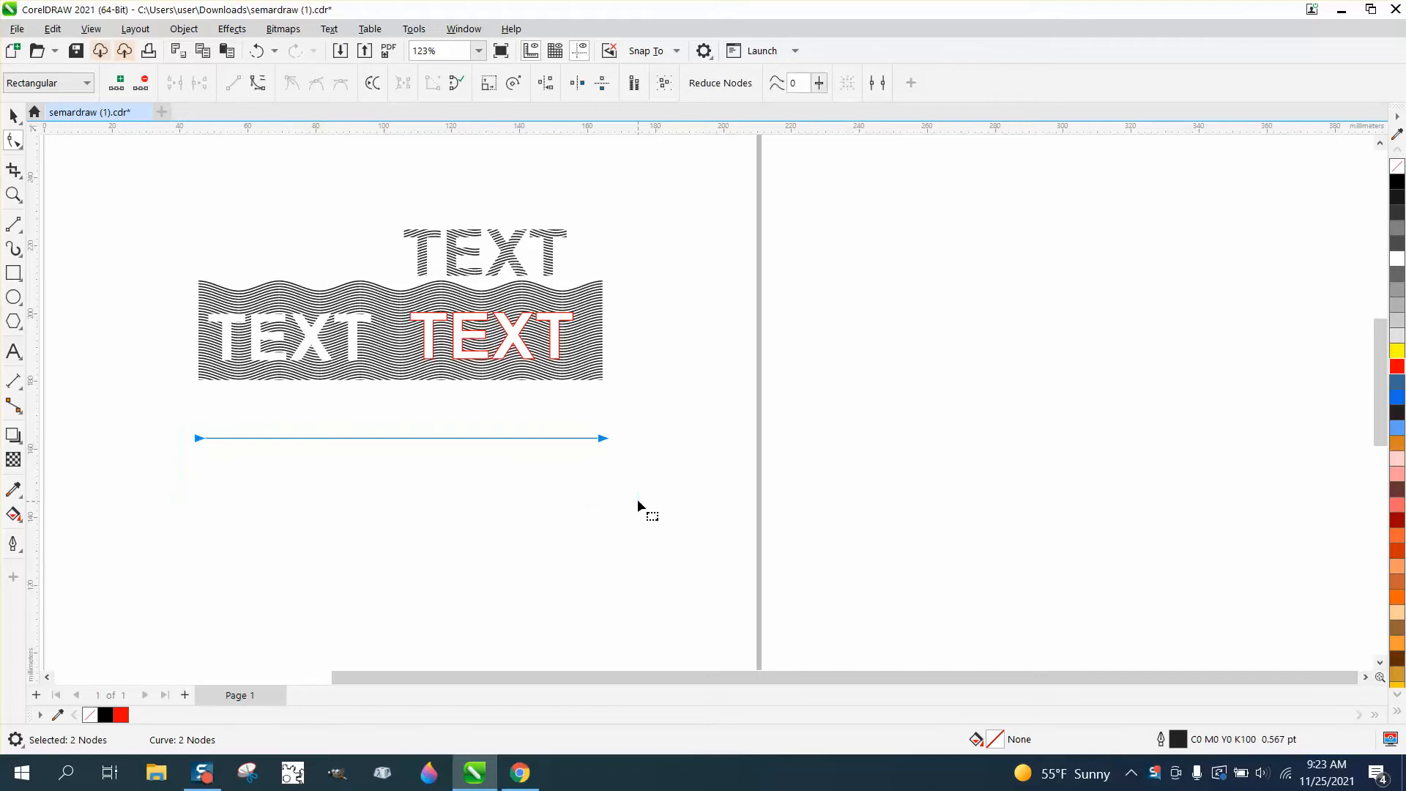
pyautogui.click(119, 84)
pyautogui.click(120, 85)
pyautogui.click(121, 87)
pyautogui.click(120, 86)
# Step: Convert all nodes of the subdivided line to curve segments, then deselect them
pyautogui.click(13, 194)
pyautogui.moveTo(138, 374); pyautogui.dragTo(692, 538)
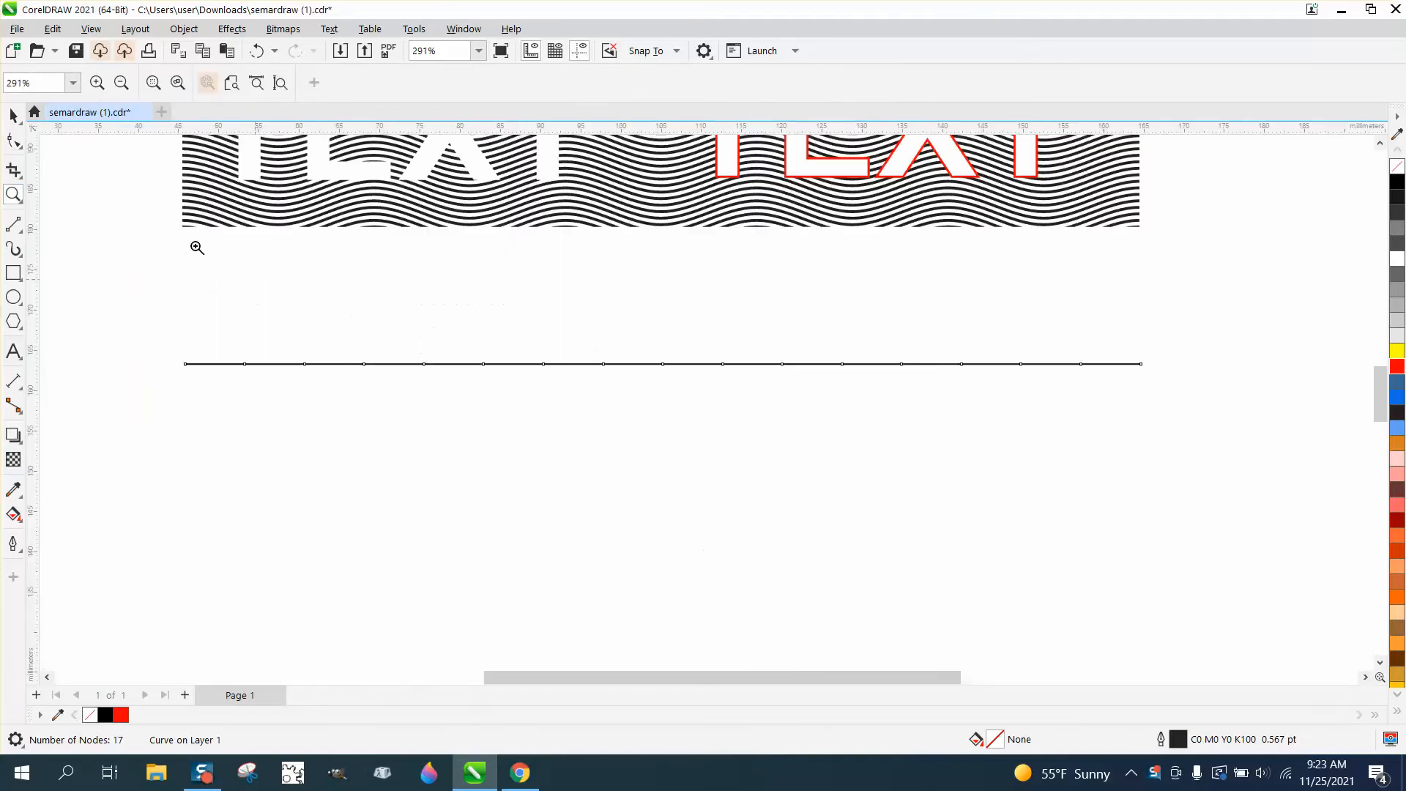
pyautogui.click(13, 141)
pyautogui.moveTo(126, 295); pyautogui.dragTo(1202, 491)
pyautogui.rightClick(1142, 368)
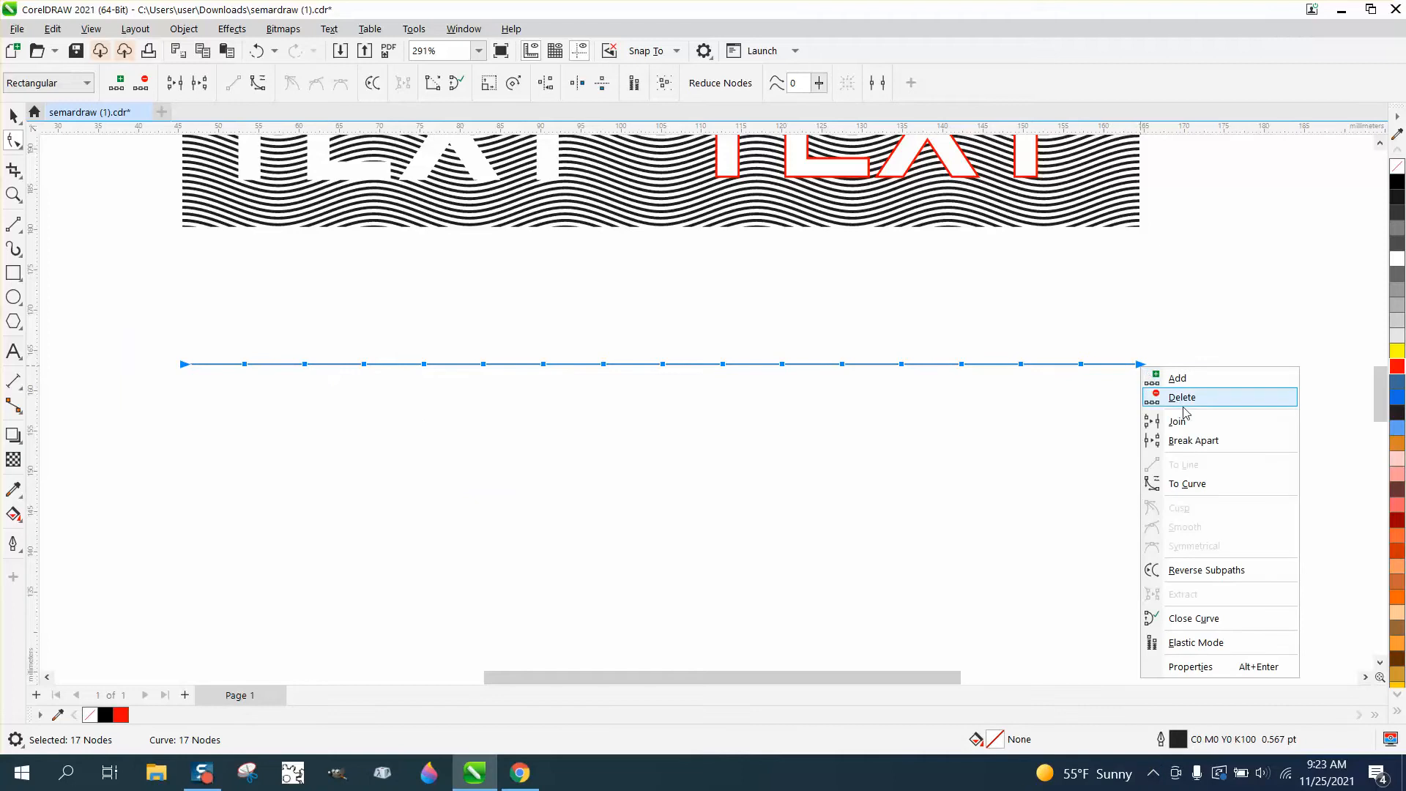
pyautogui.click(1186, 483)
pyautogui.click(236, 357)
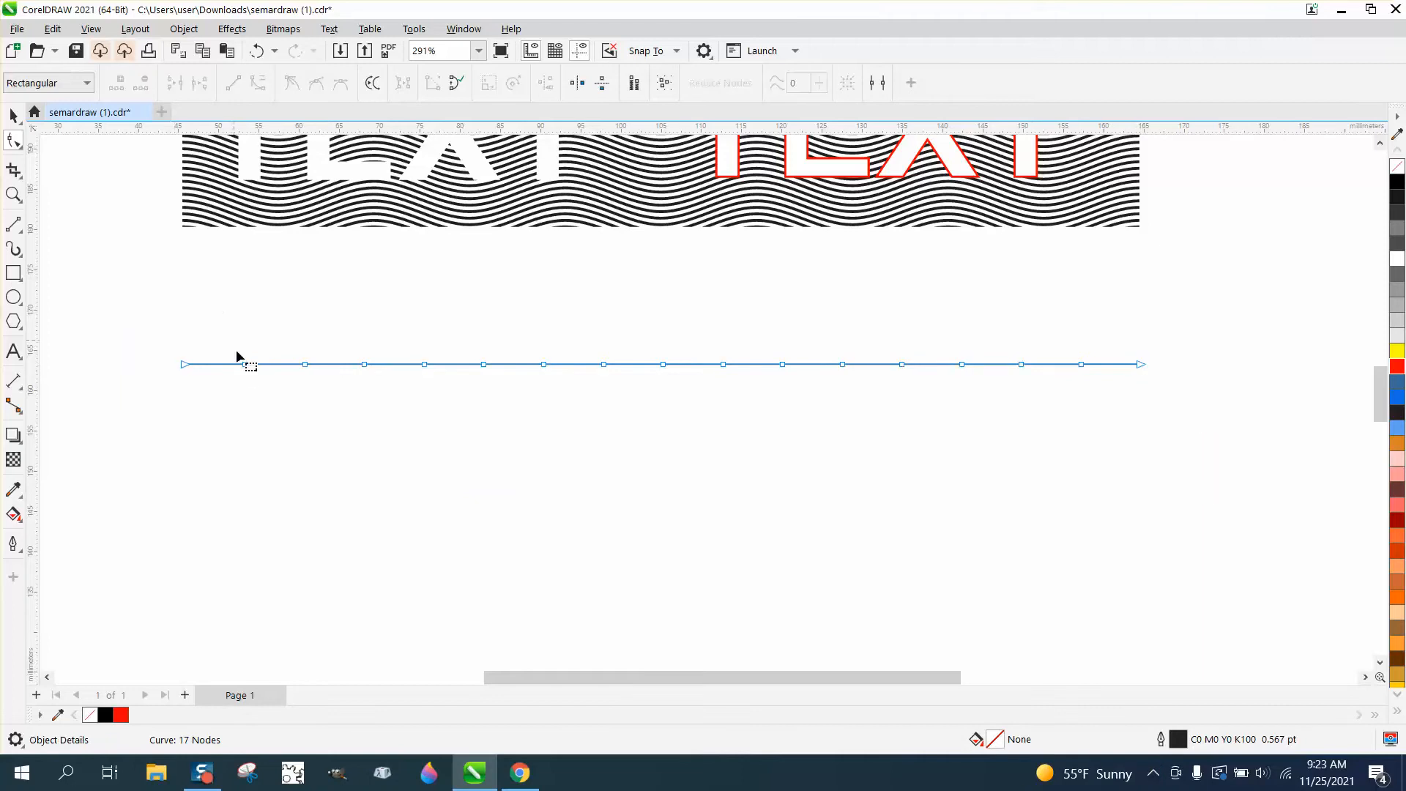
# Step: Nudge the second, fourth, sixth and eighth nodes of the line down 2 mm each to form wave troughs
pyautogui.click(245, 365)
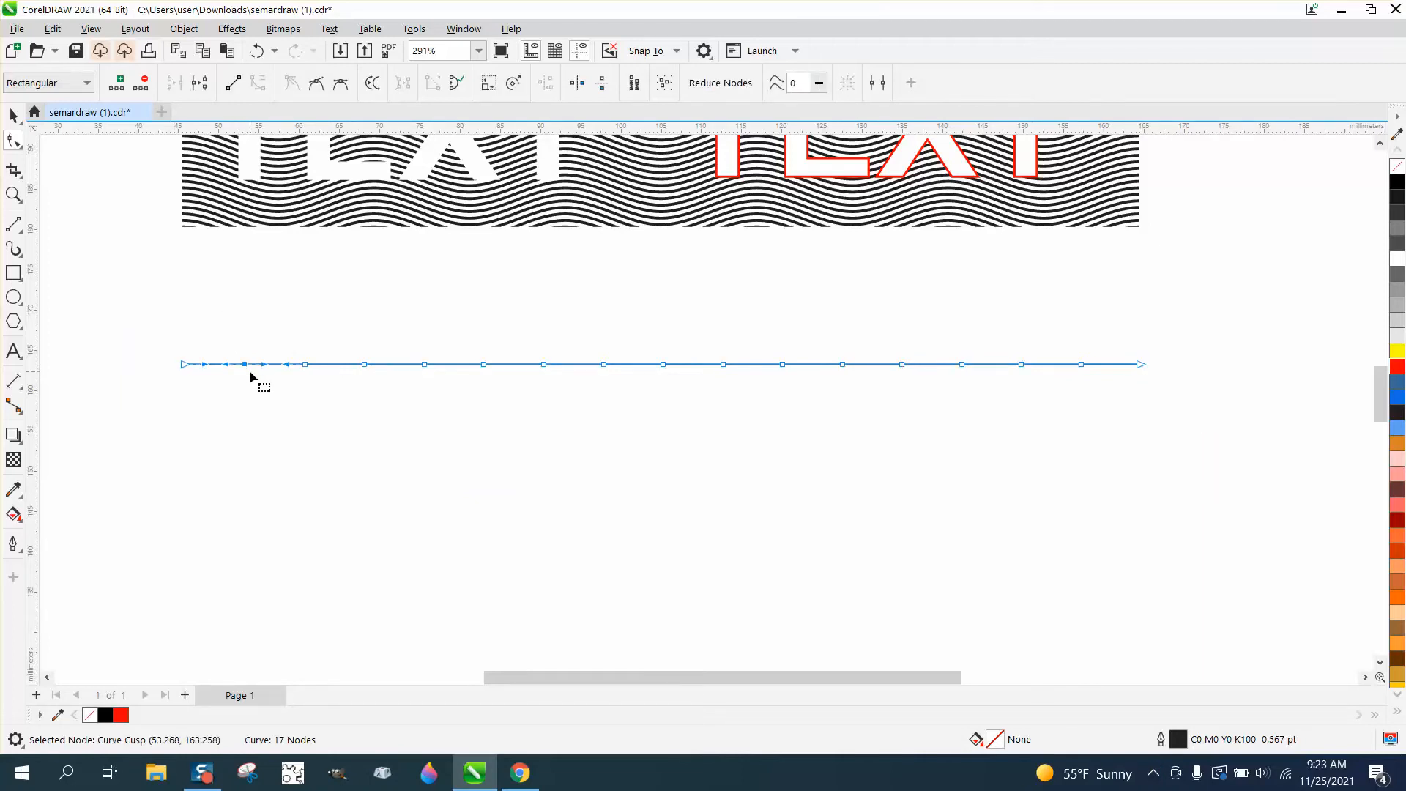
pyautogui.press('Down')
pyautogui.press('Up')
pyautogui.press('Down')
pyautogui.click(364, 365)
pyautogui.press('Down')
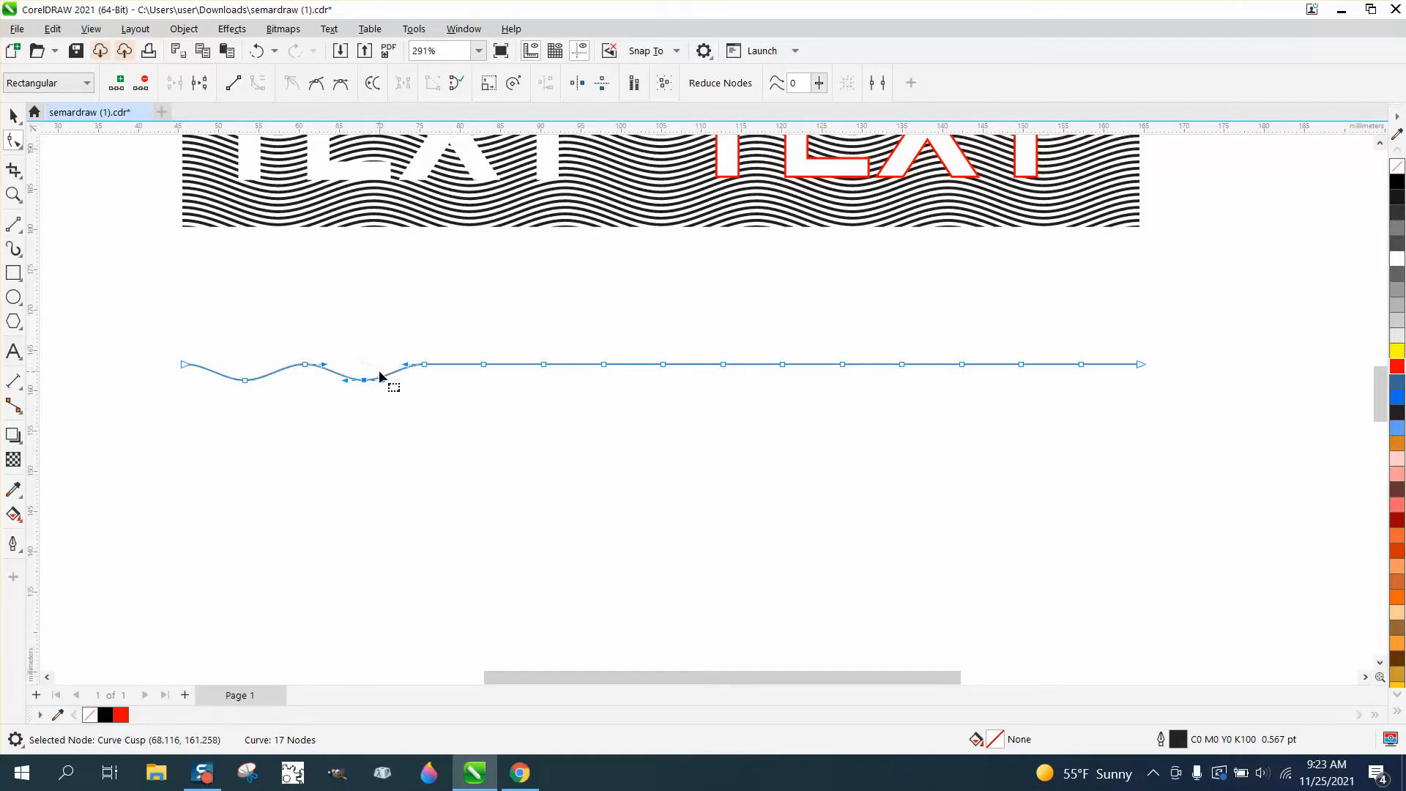
pyautogui.click(483, 364)
pyautogui.press('Down')
pyautogui.click(603, 364)
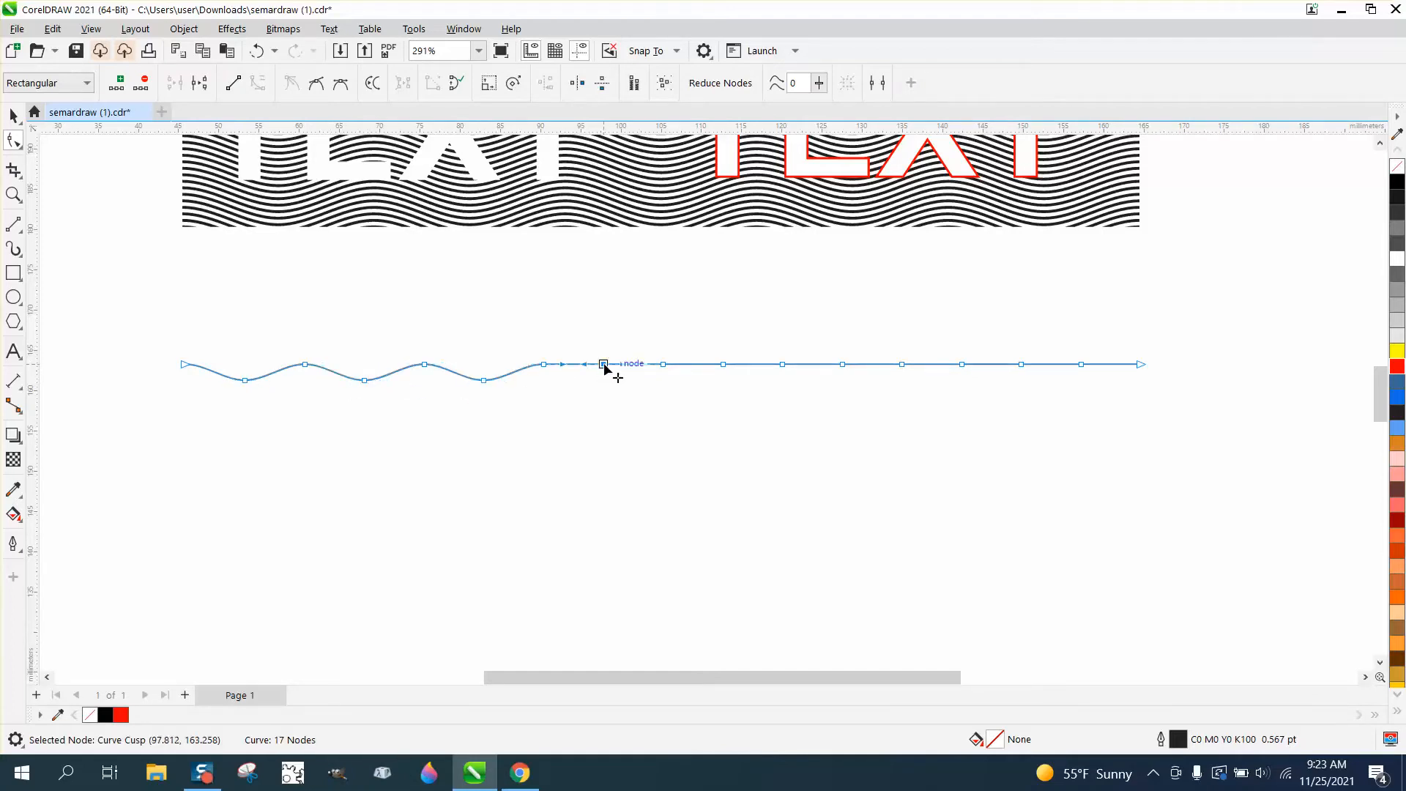
pyautogui.press('Down')
pyautogui.click(664, 365)
pyautogui.press('Down')
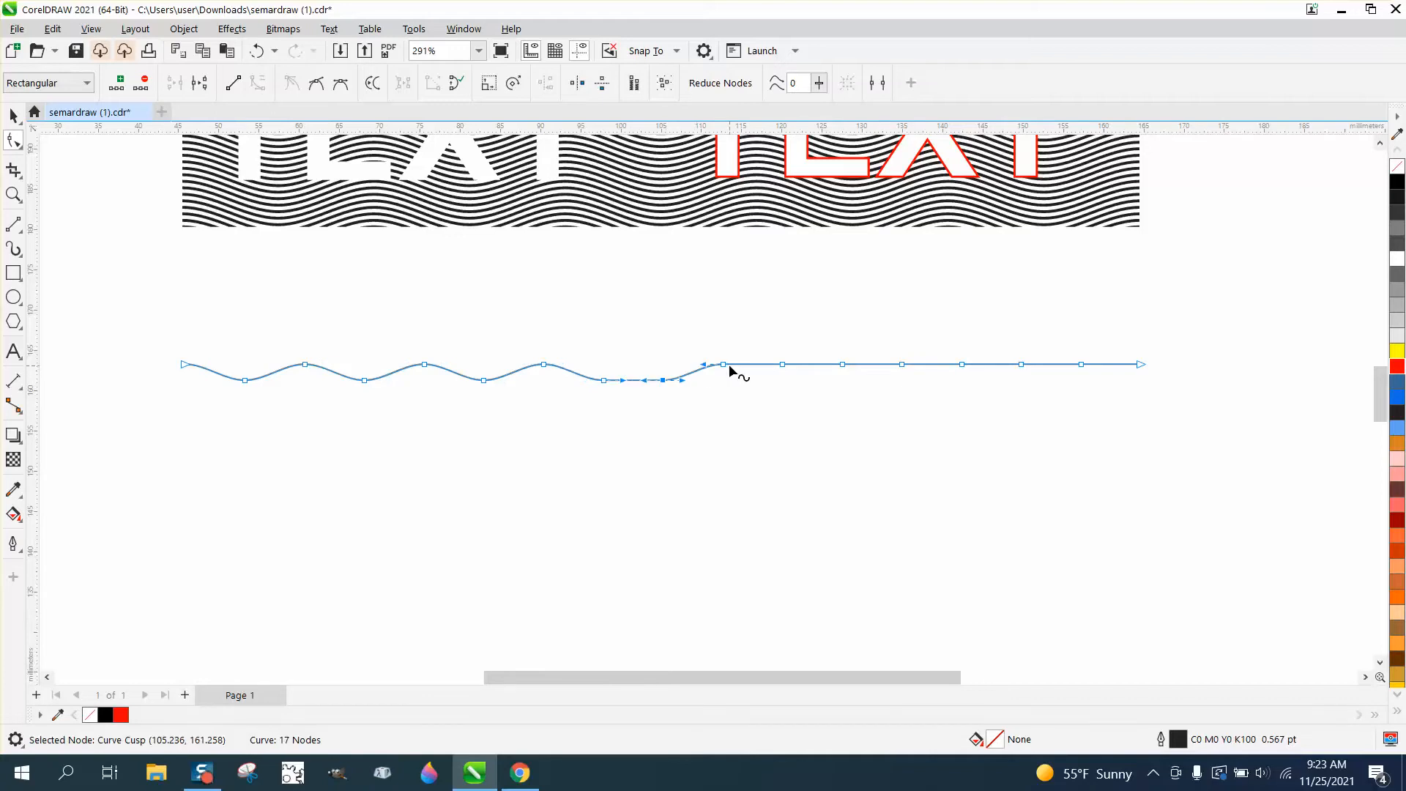
pyautogui.click(265, 50)
# Step: Nudge the tenth, twelfth, fourteenth and sixteenth nodes of the line down 2 mm each to complete the troughs
pyautogui.click(724, 365)
pyautogui.press('Down')
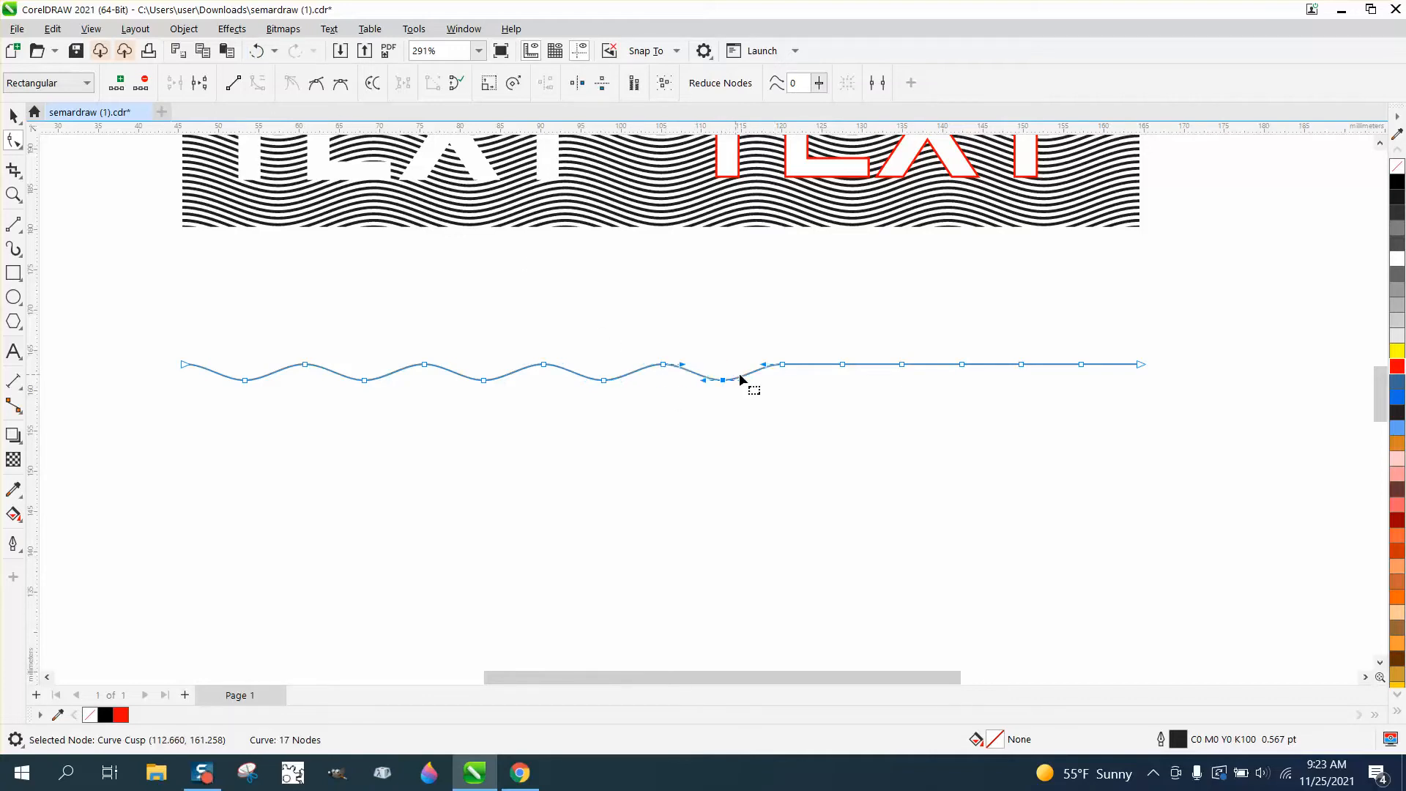
pyautogui.click(842, 365)
pyautogui.press('Down')
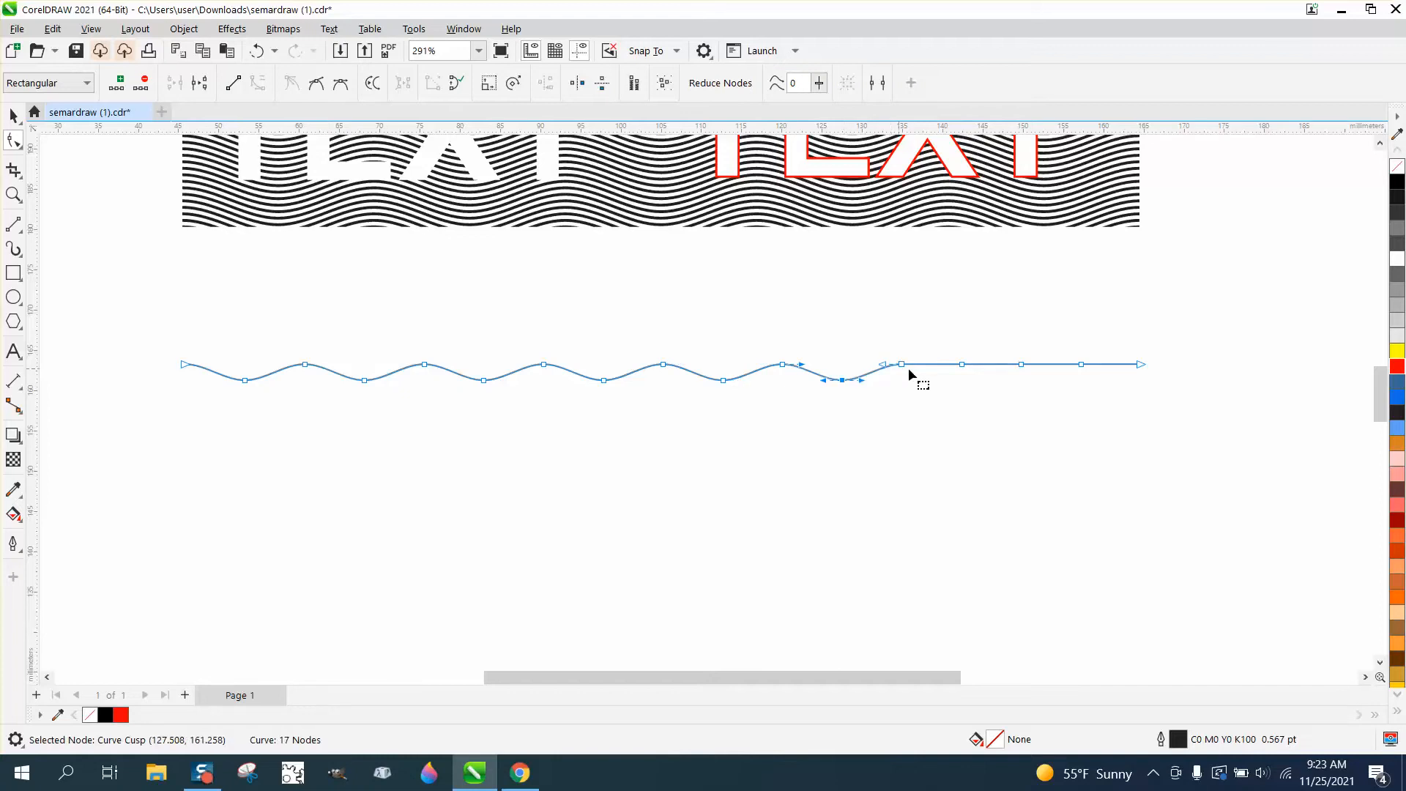
pyautogui.click(961, 365)
pyautogui.press('Down')
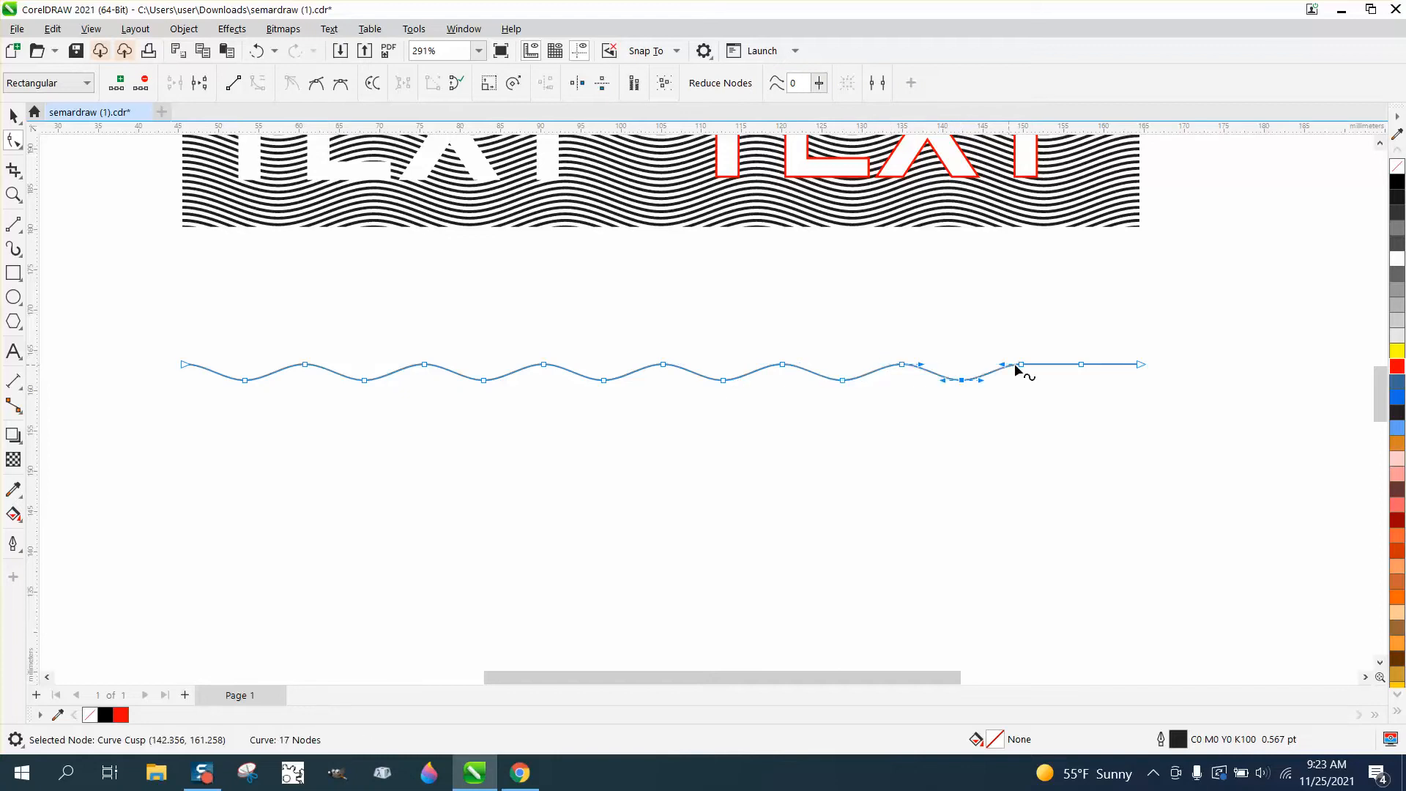
pyautogui.click(1081, 364)
pyautogui.press('Down')
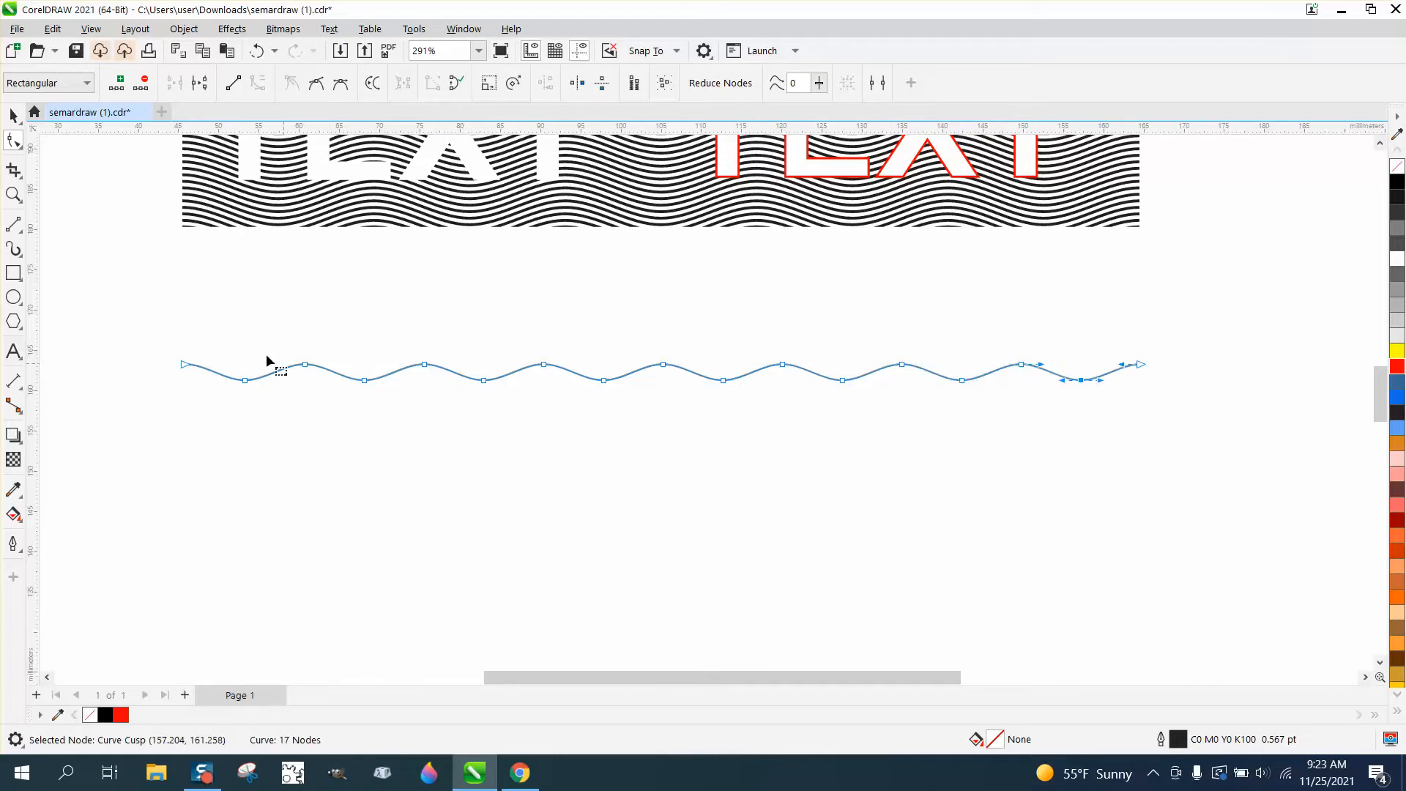
# Step: Select the seven inner crest nodes of the wave together and nudge them up 2 mm
pyautogui.moveTo(416, 372); pyautogui.dragTo(1048, 369)
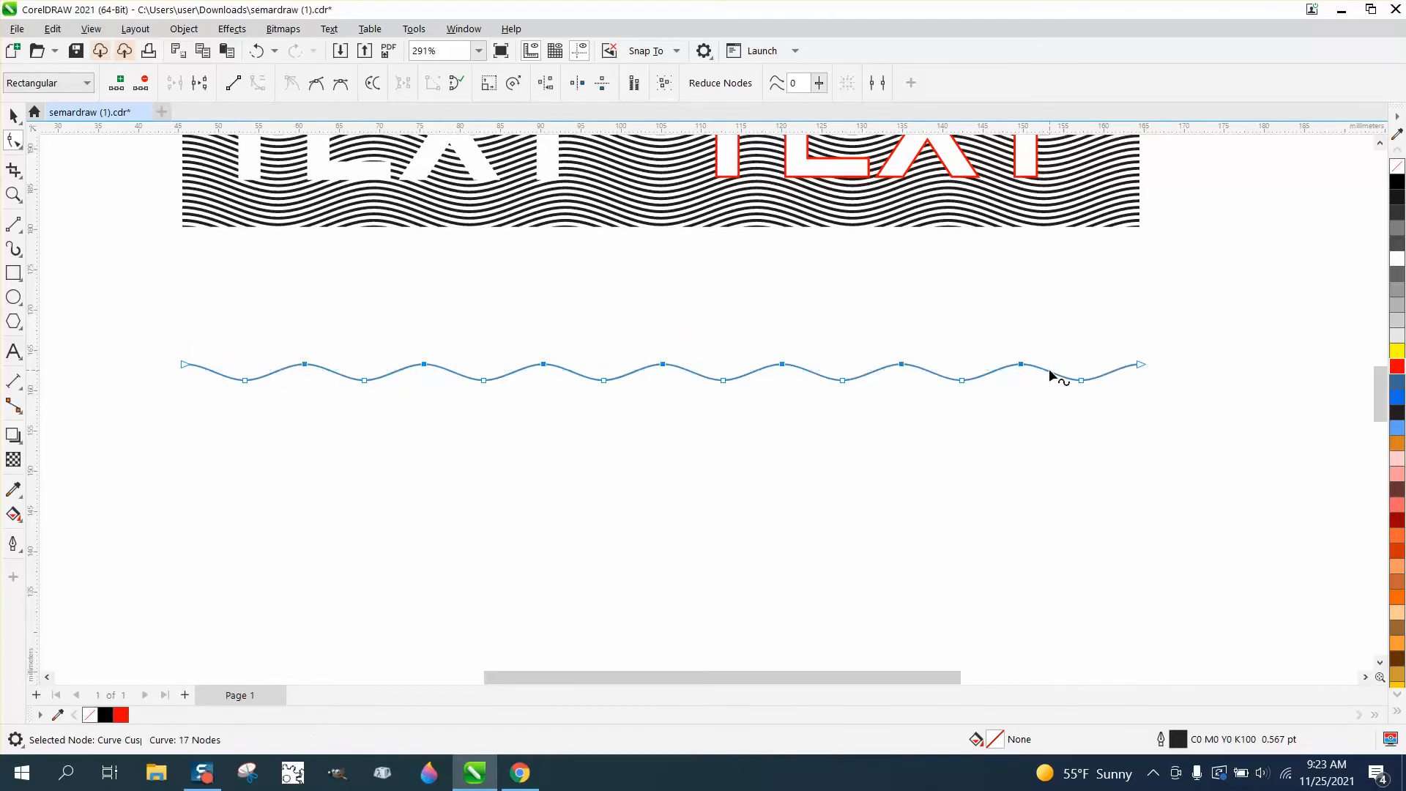
pyautogui.press('Up')
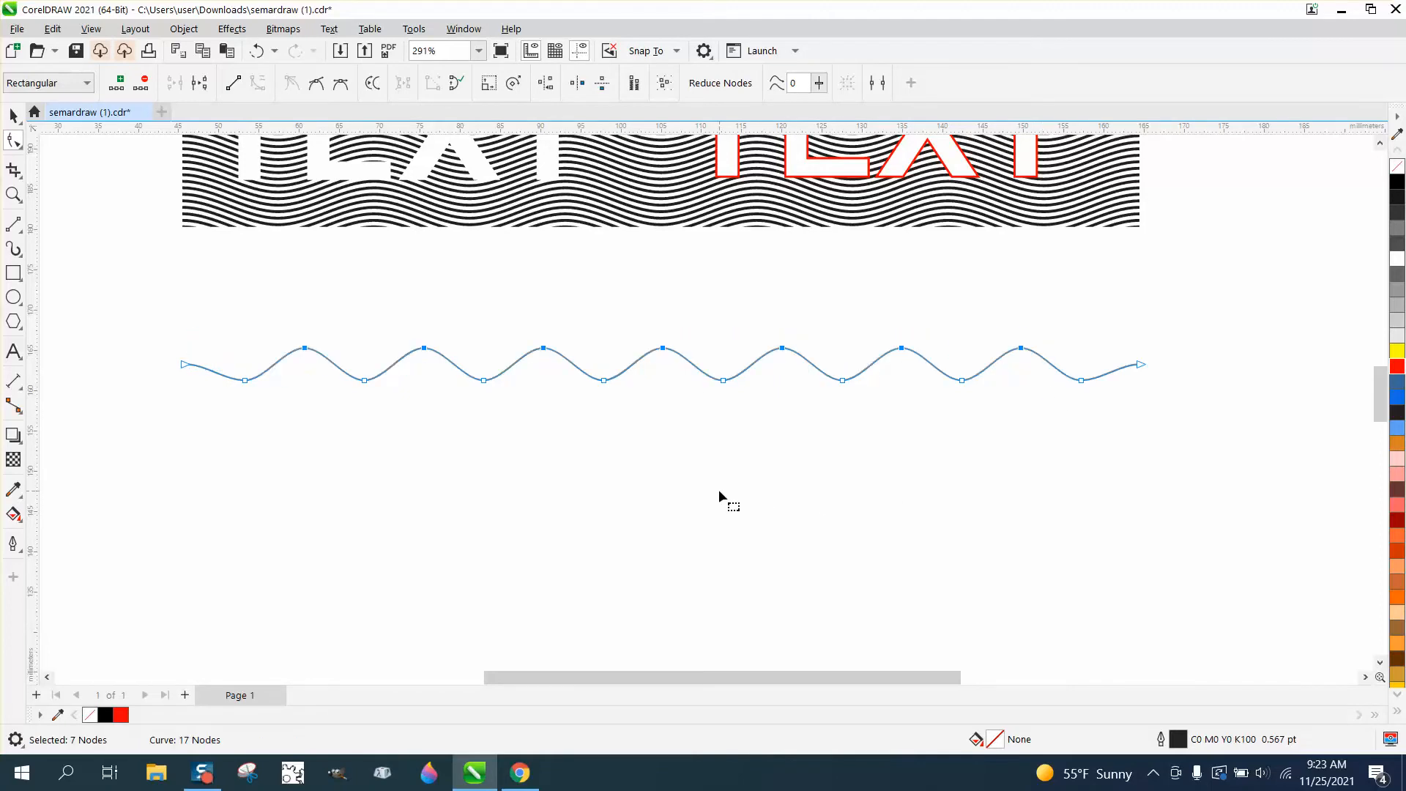
pyautogui.press('space')
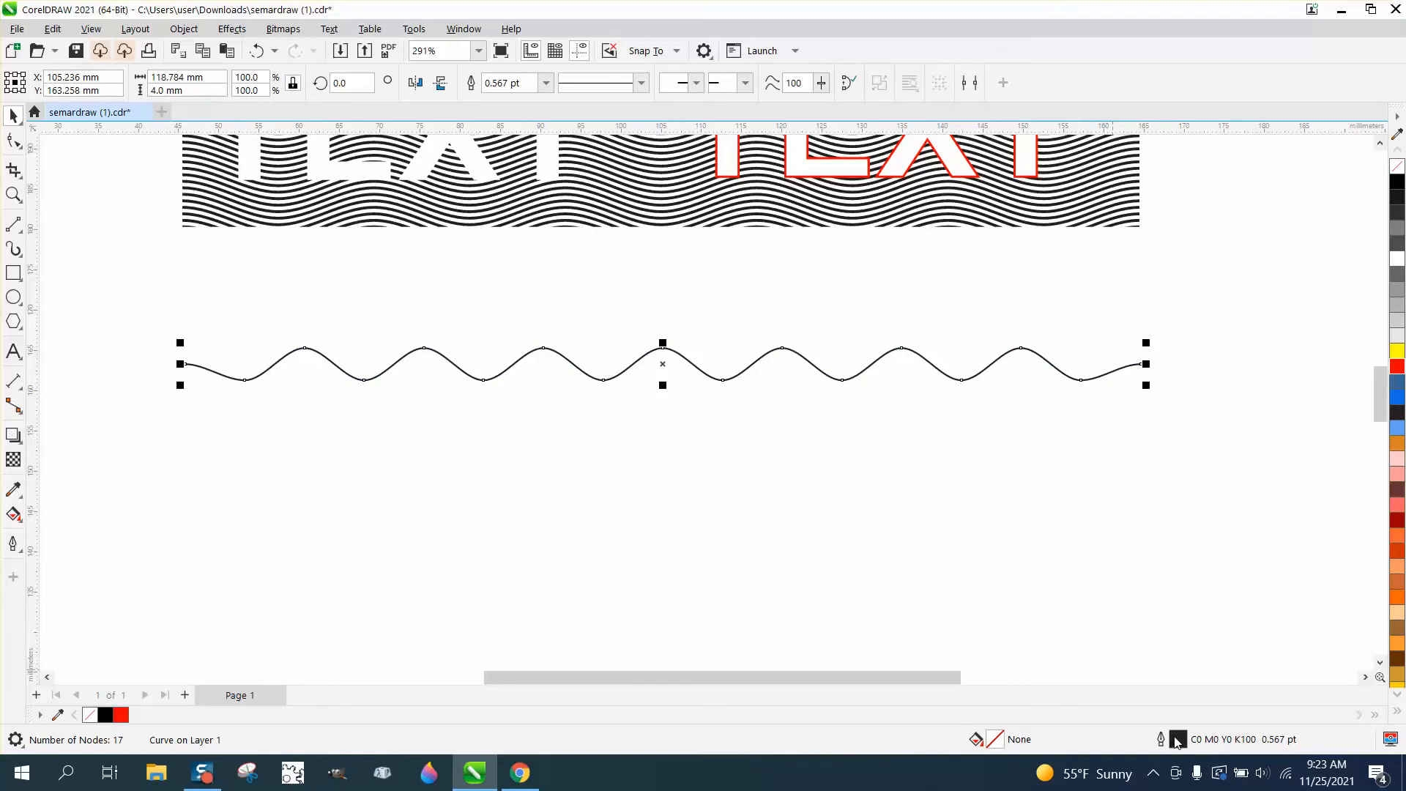
# Step: Set the wavy line's outline width to 2.0 pt
pyautogui.click(545, 83)
pyautogui.click(505, 151)
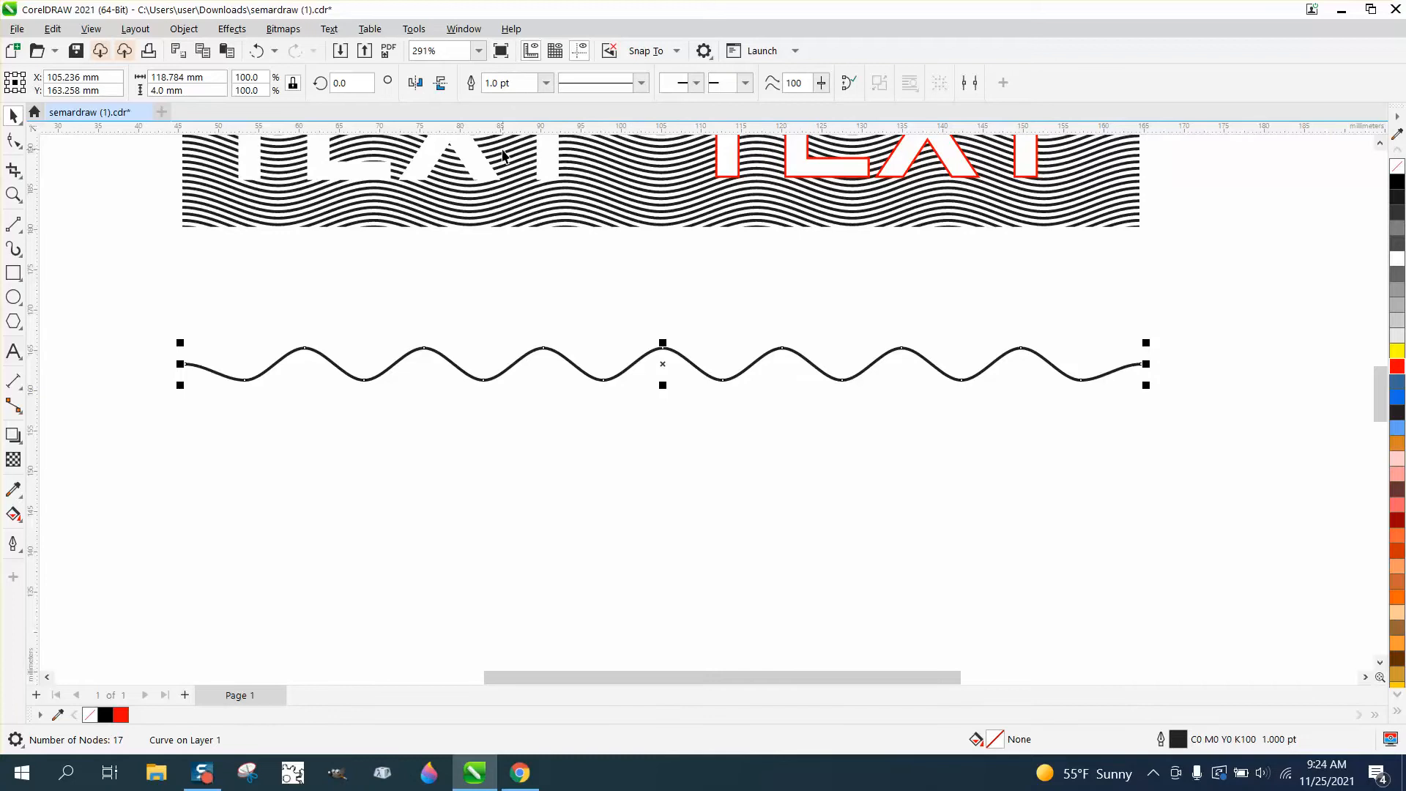
pyautogui.click(545, 83)
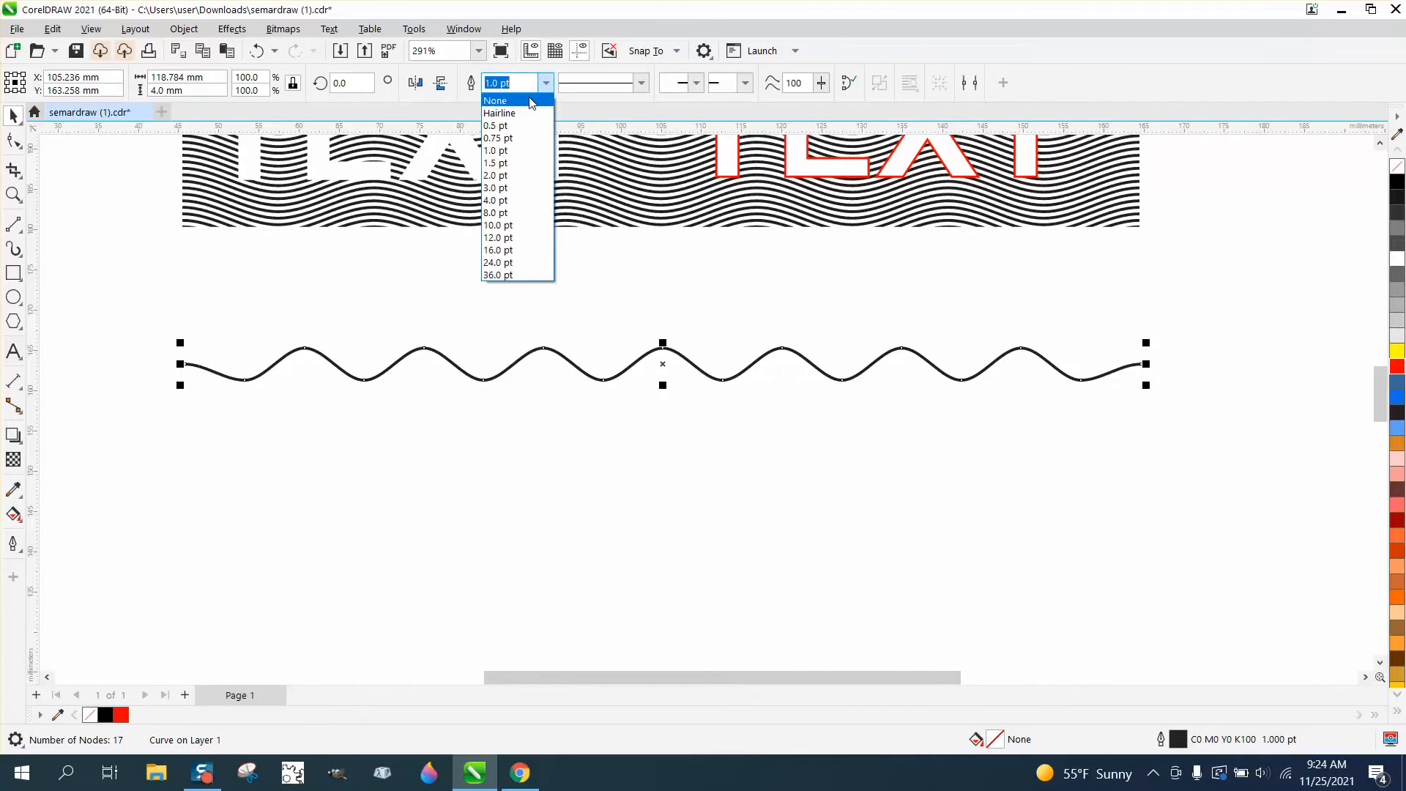
pyautogui.click(500, 176)
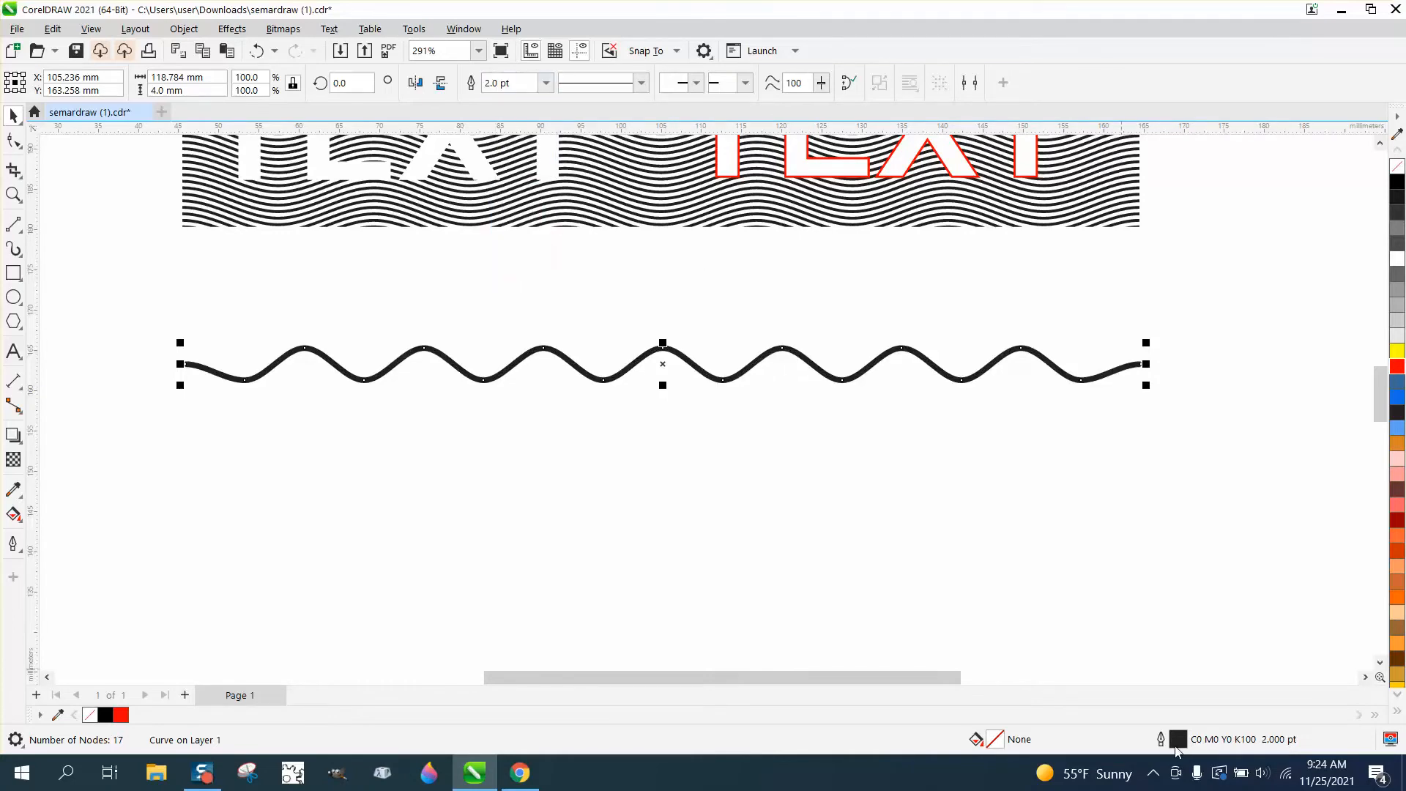
pyautogui.click(13, 194)
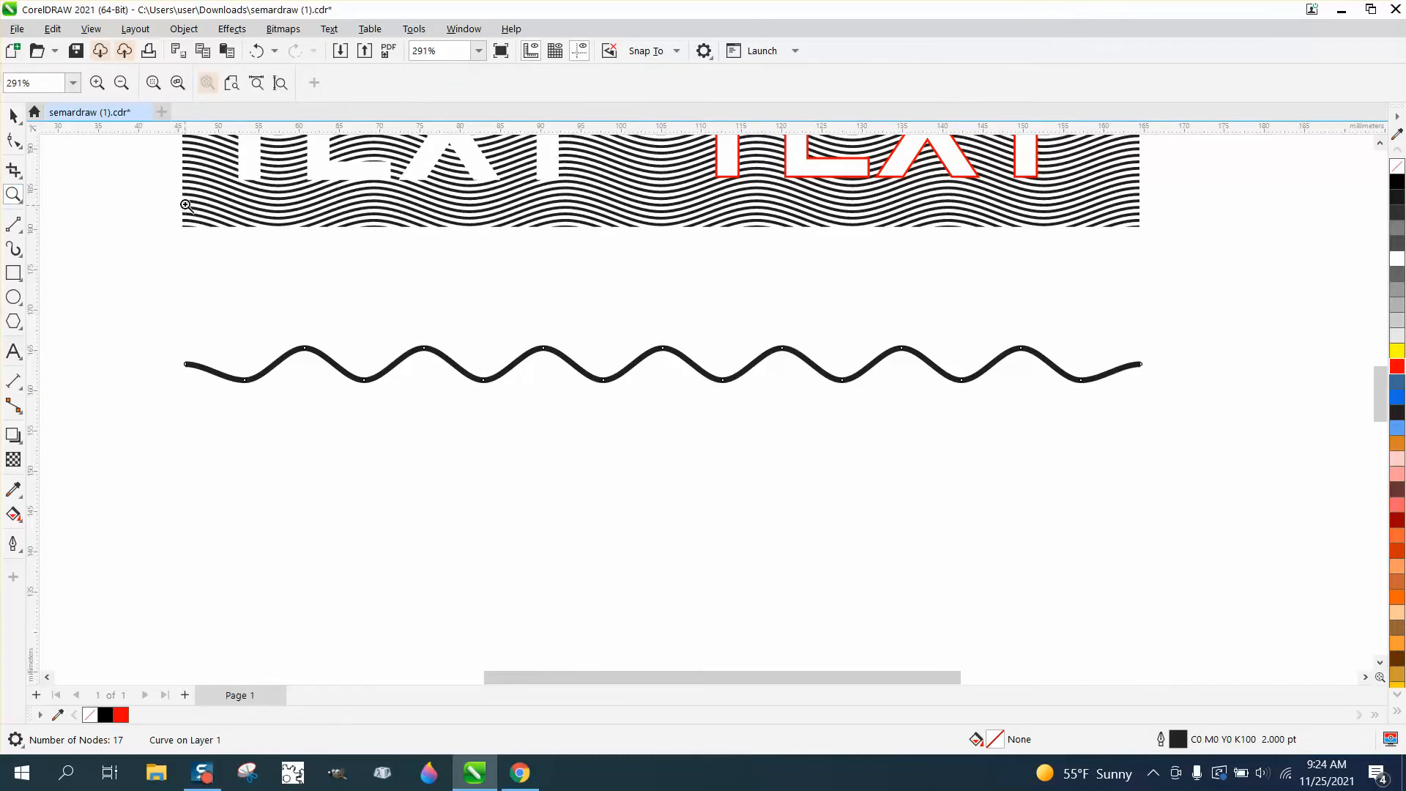
pyautogui.click(13, 116)
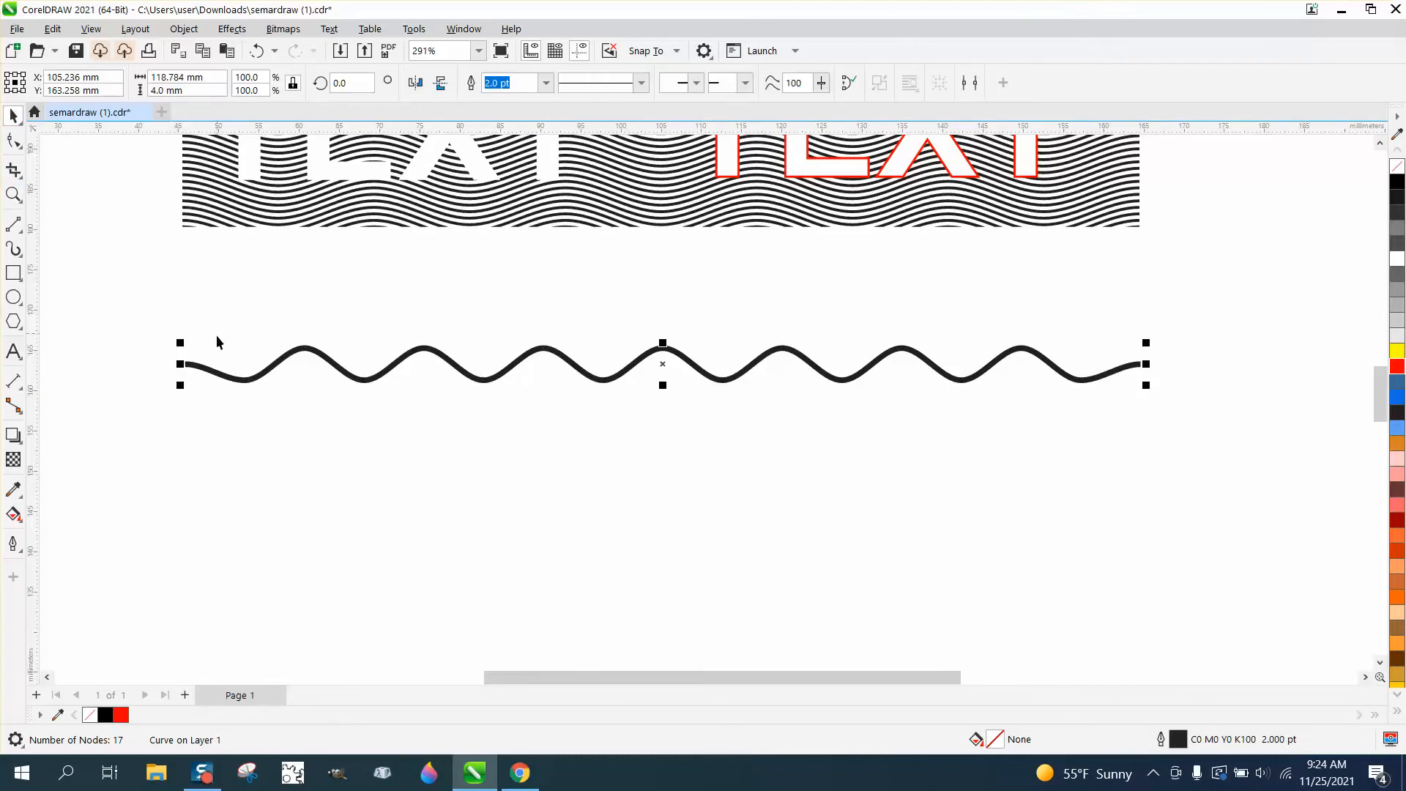
pyautogui.click(13, 194)
pyautogui.moveTo(163, 297); pyautogui.dragTo(1256, 584)
pyautogui.click(17, 117)
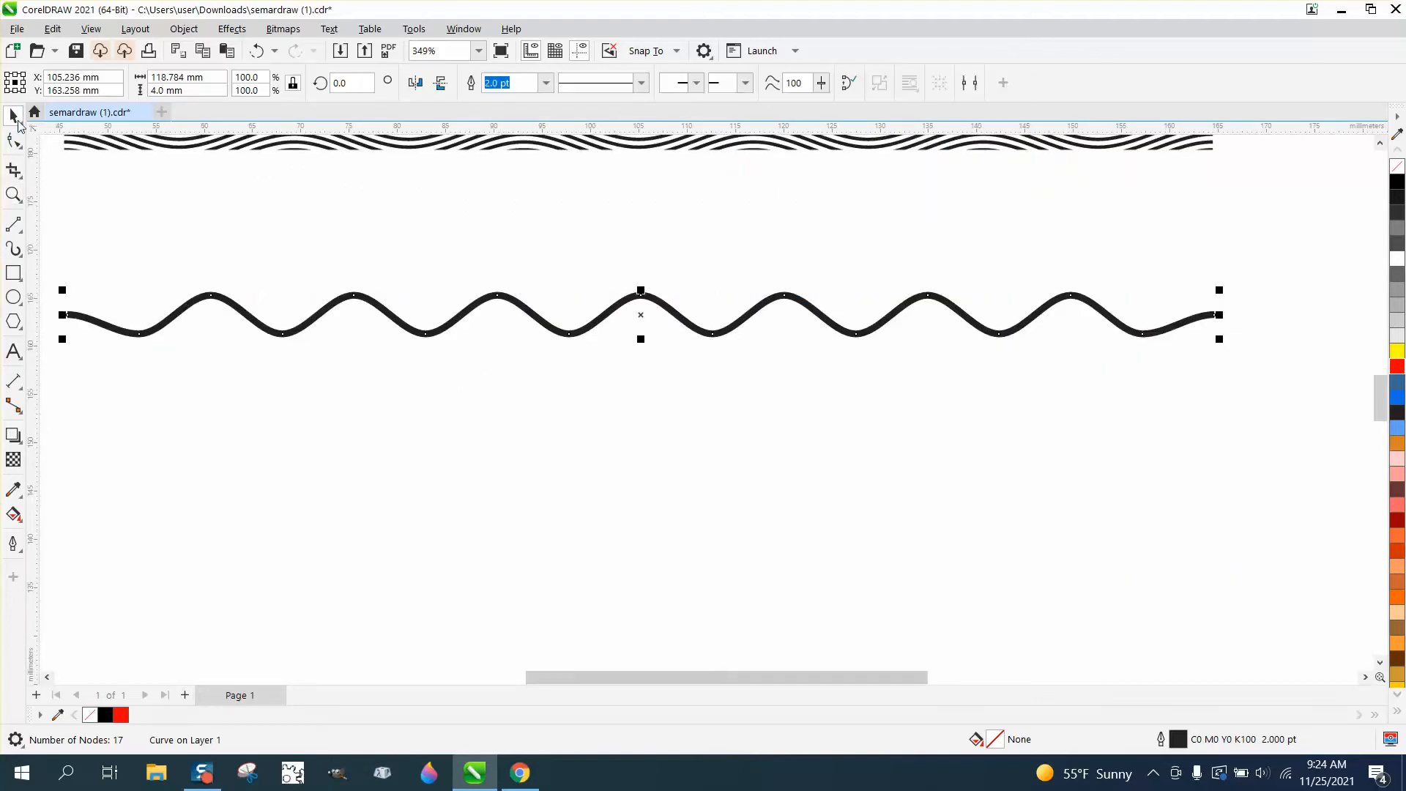
pyautogui.hotkey('ctrl', 'd')
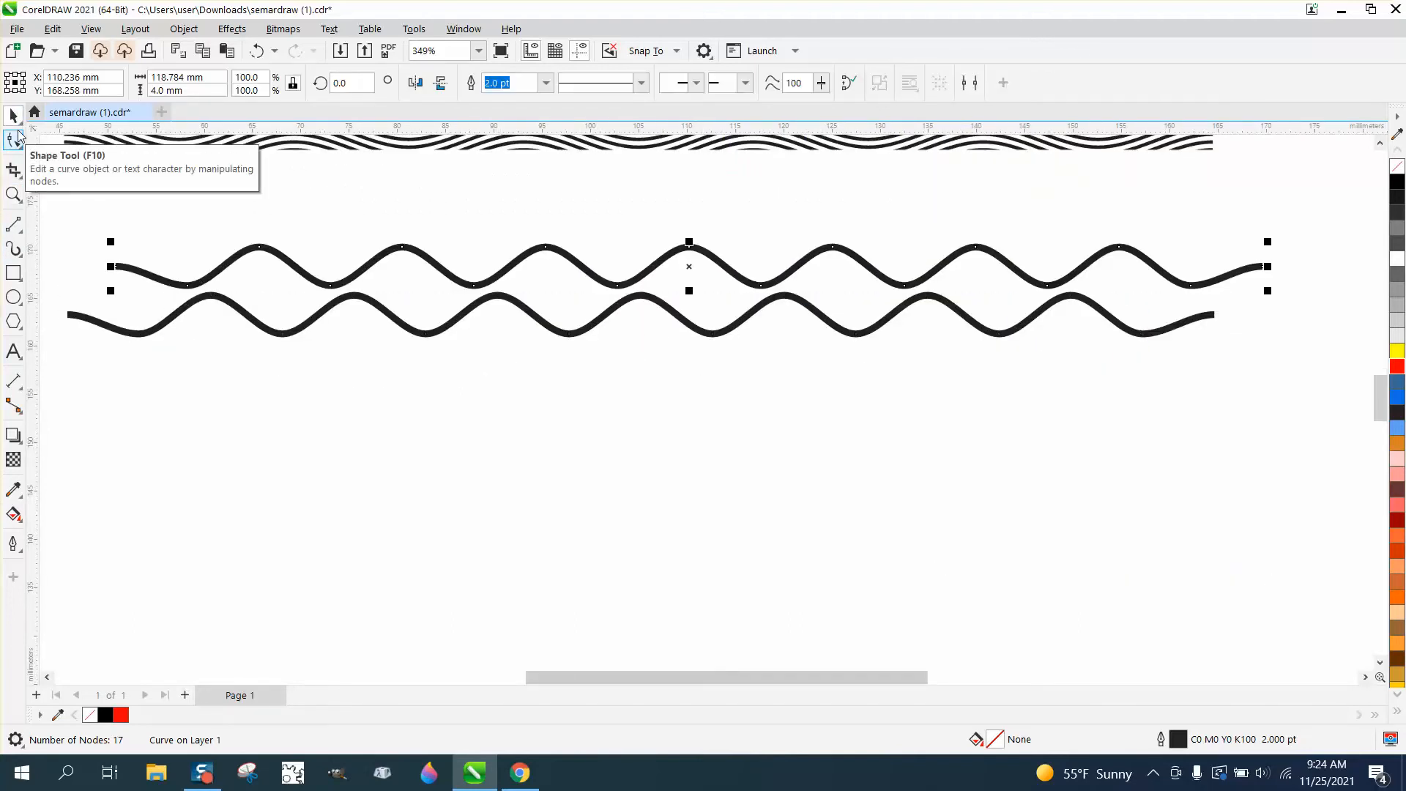
pyautogui.press('Delete')
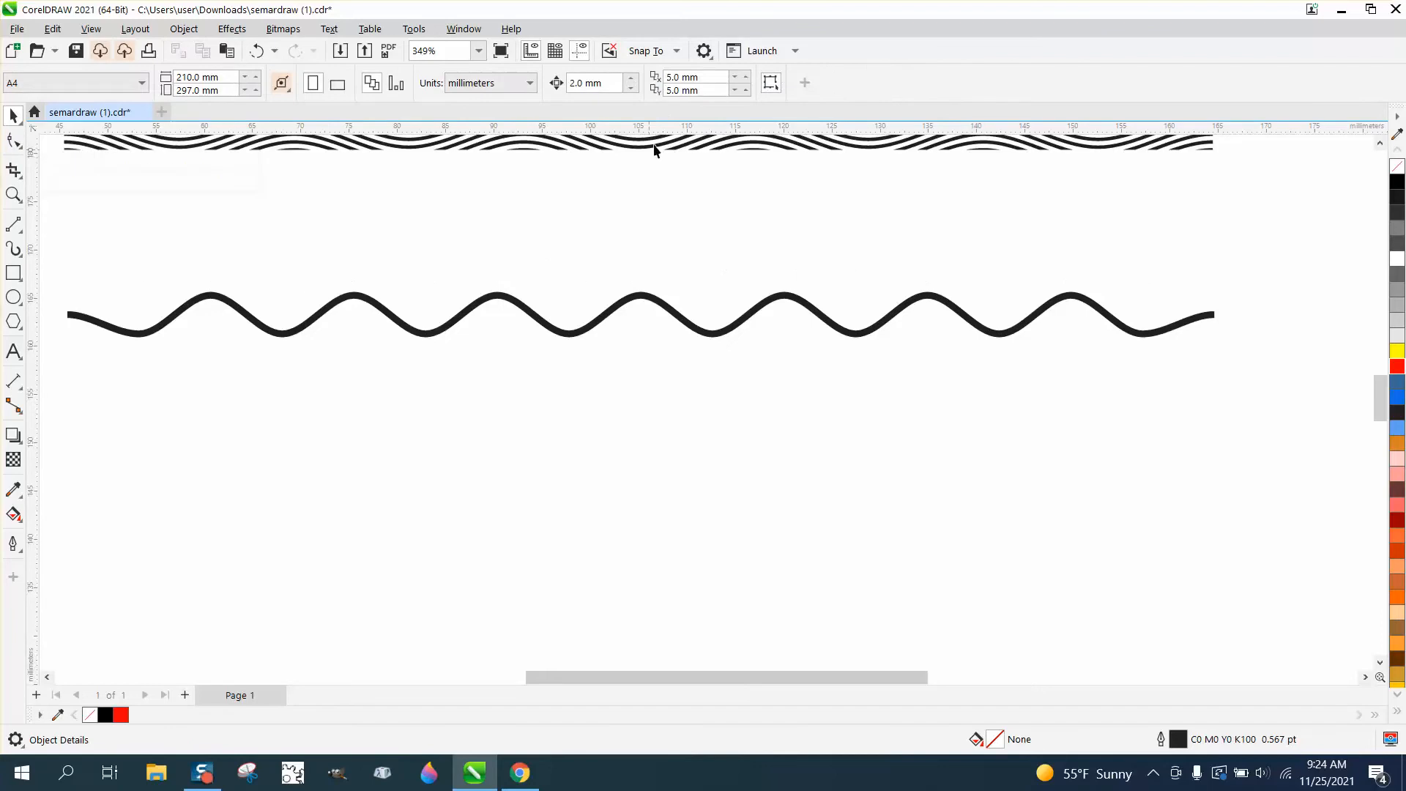
# Step: Set both the horizontal and vertical duplicate distances to 0 mm
pyautogui.tripleClick(695, 77)
pyautogui.write('0')
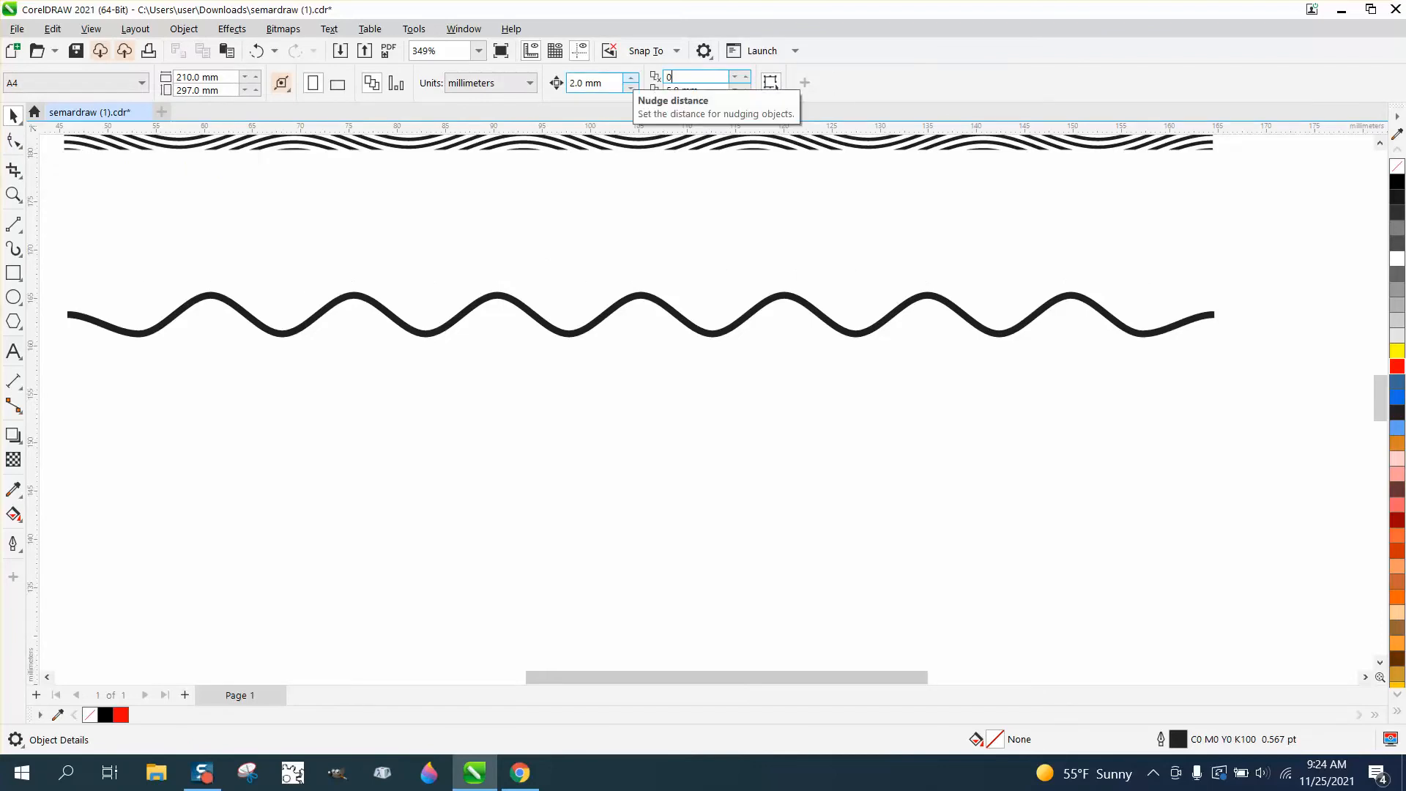
pyautogui.press('Tab')
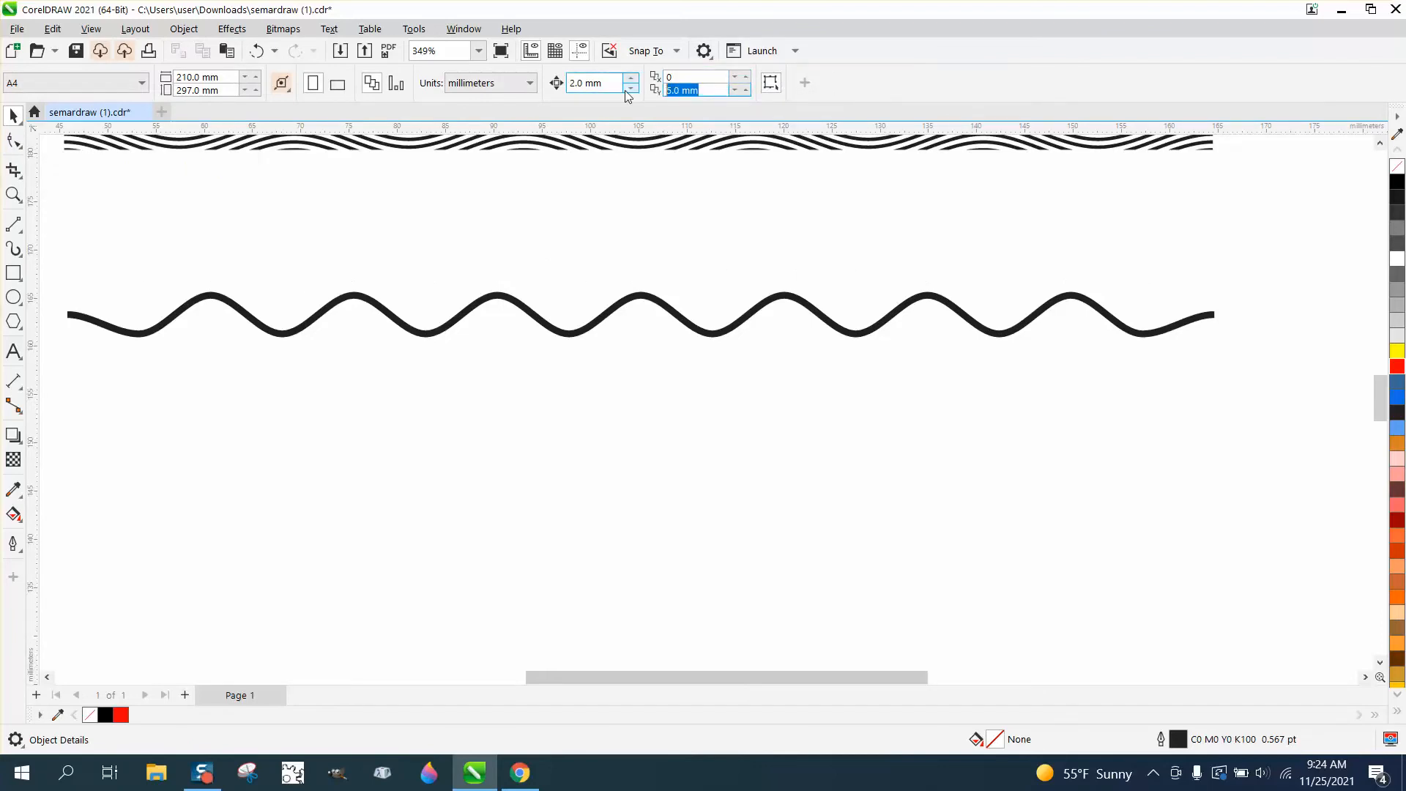
pyautogui.write('0')
pyautogui.press('Return')
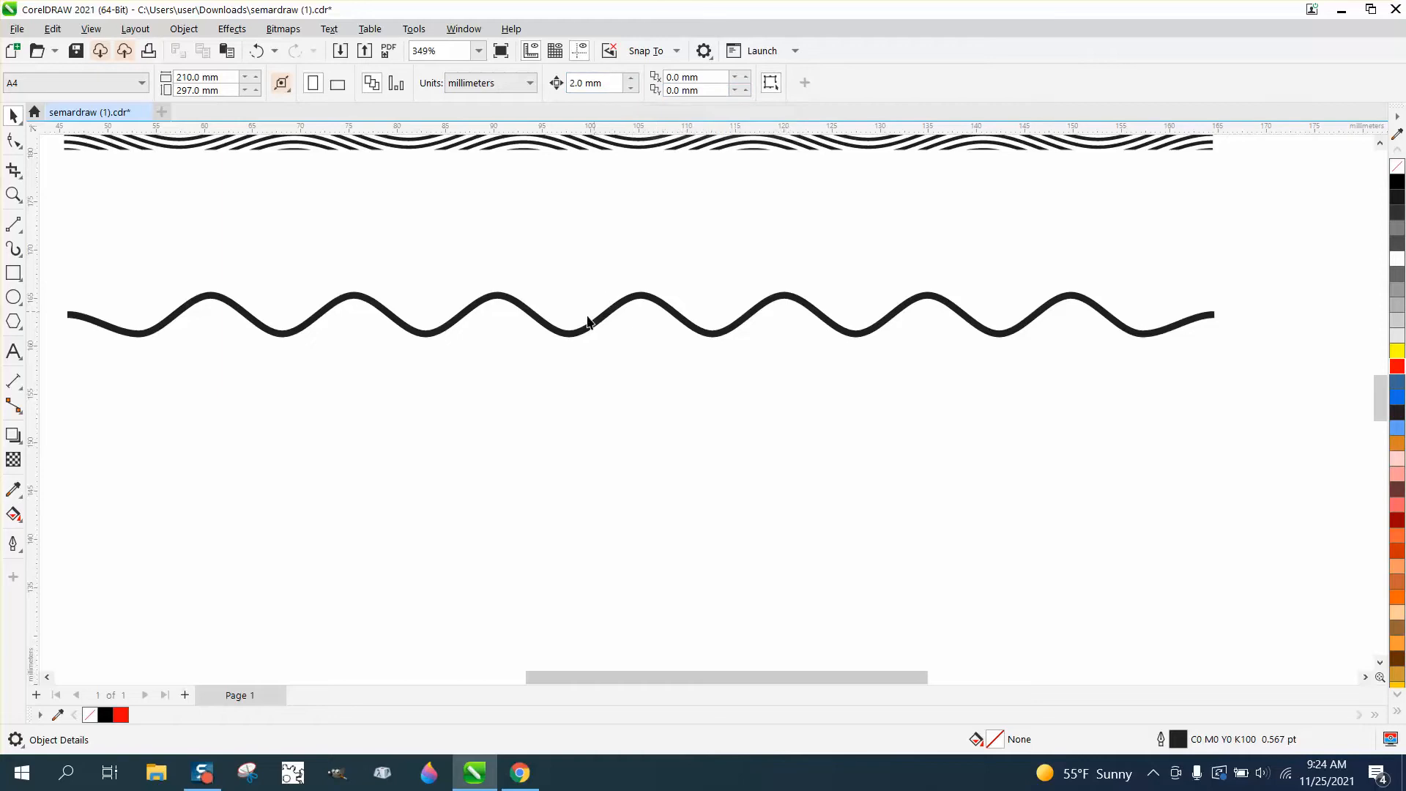
# Step: Set the nudge distance to 1 mm
pyautogui.click(548, 331)
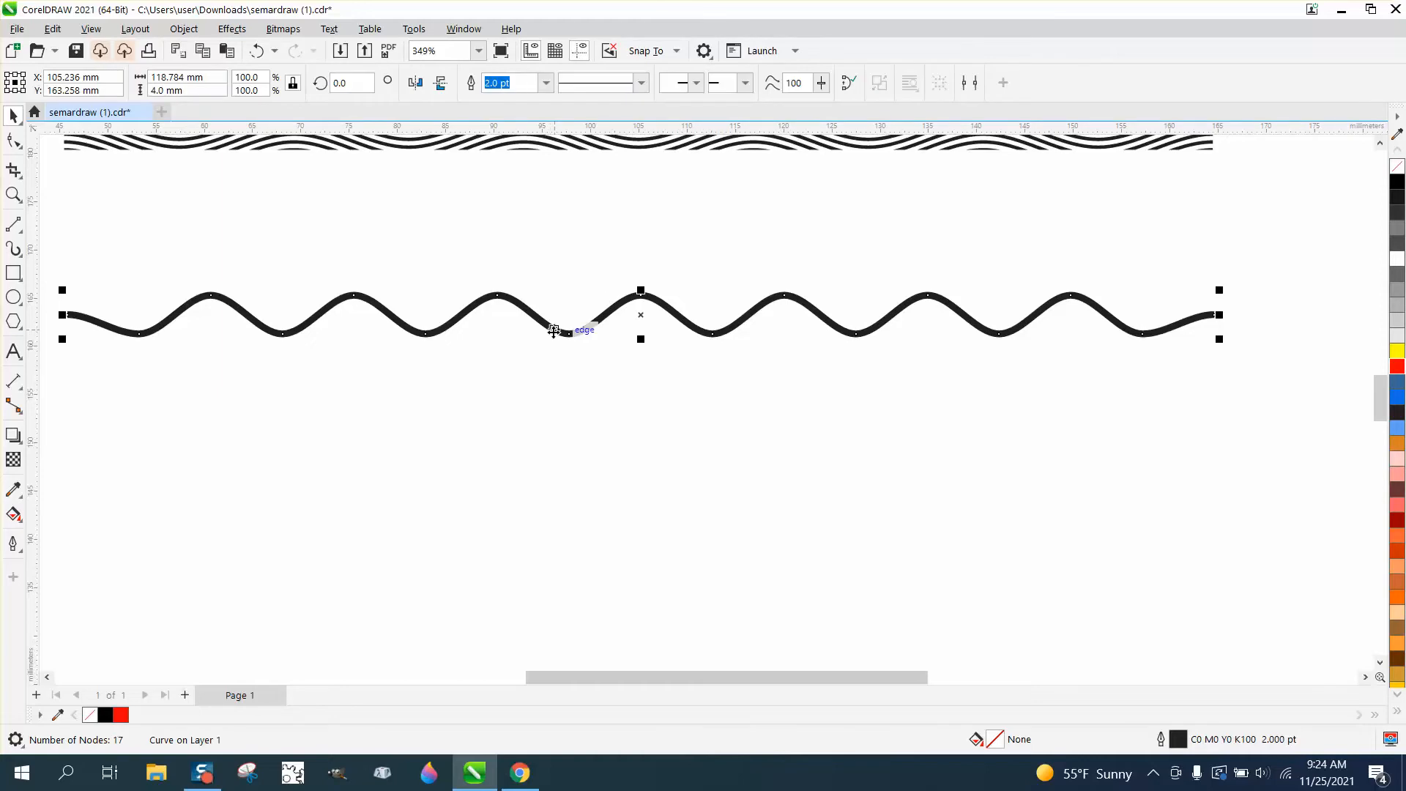
pyautogui.click(576, 252)
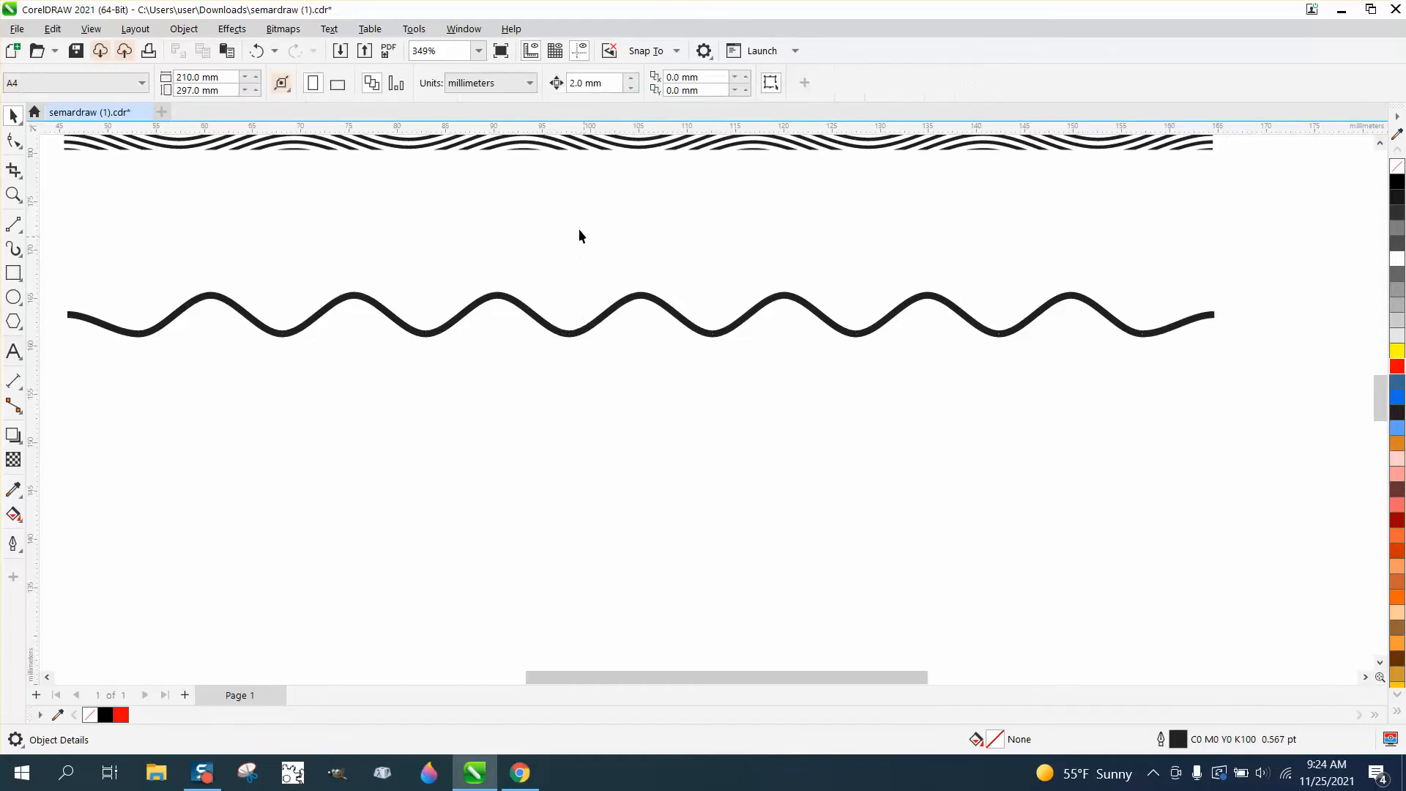
pyautogui.click(612, 82)
pyautogui.write('1')
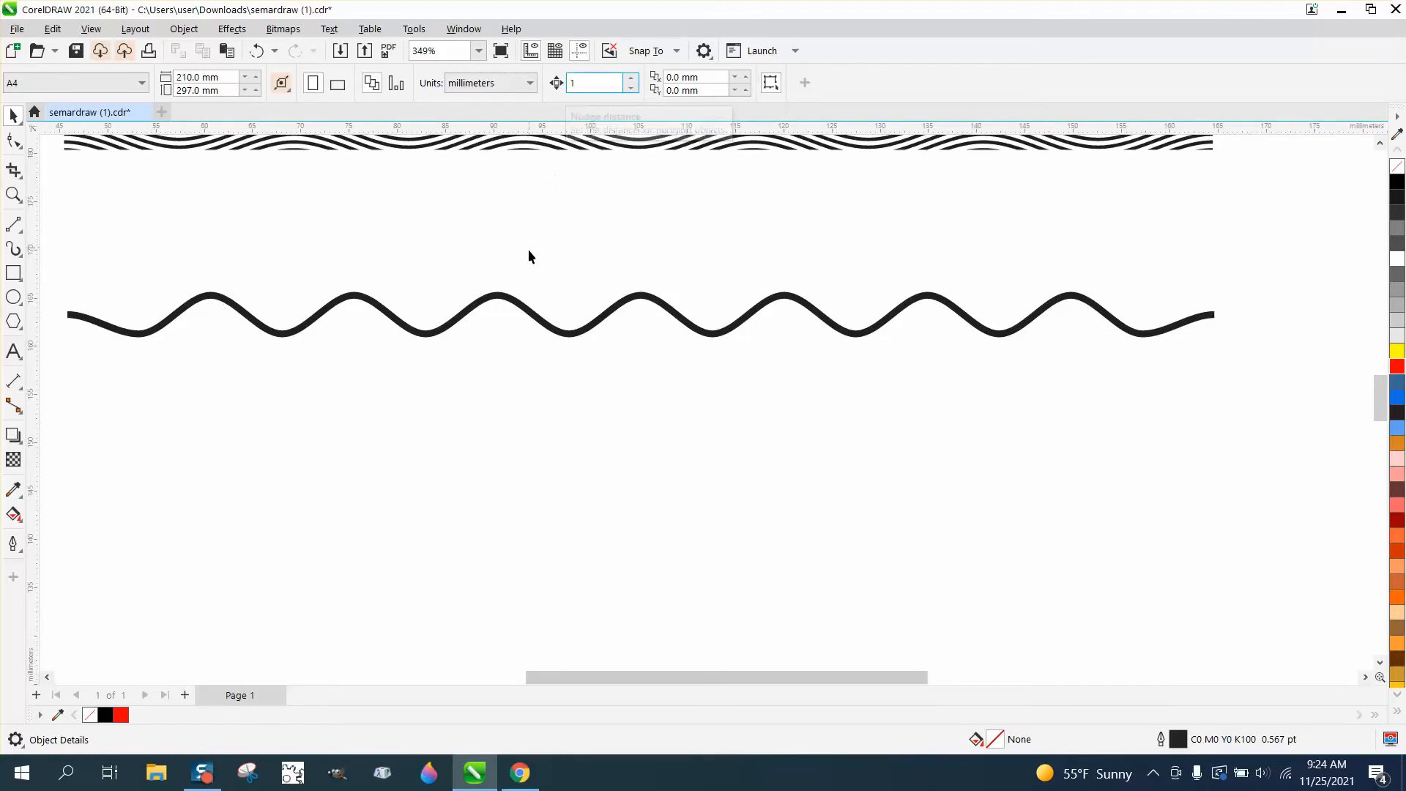
# Step: Duplicate the wavy line in place and nudge the copy 2 mm down
pyautogui.click(515, 299)
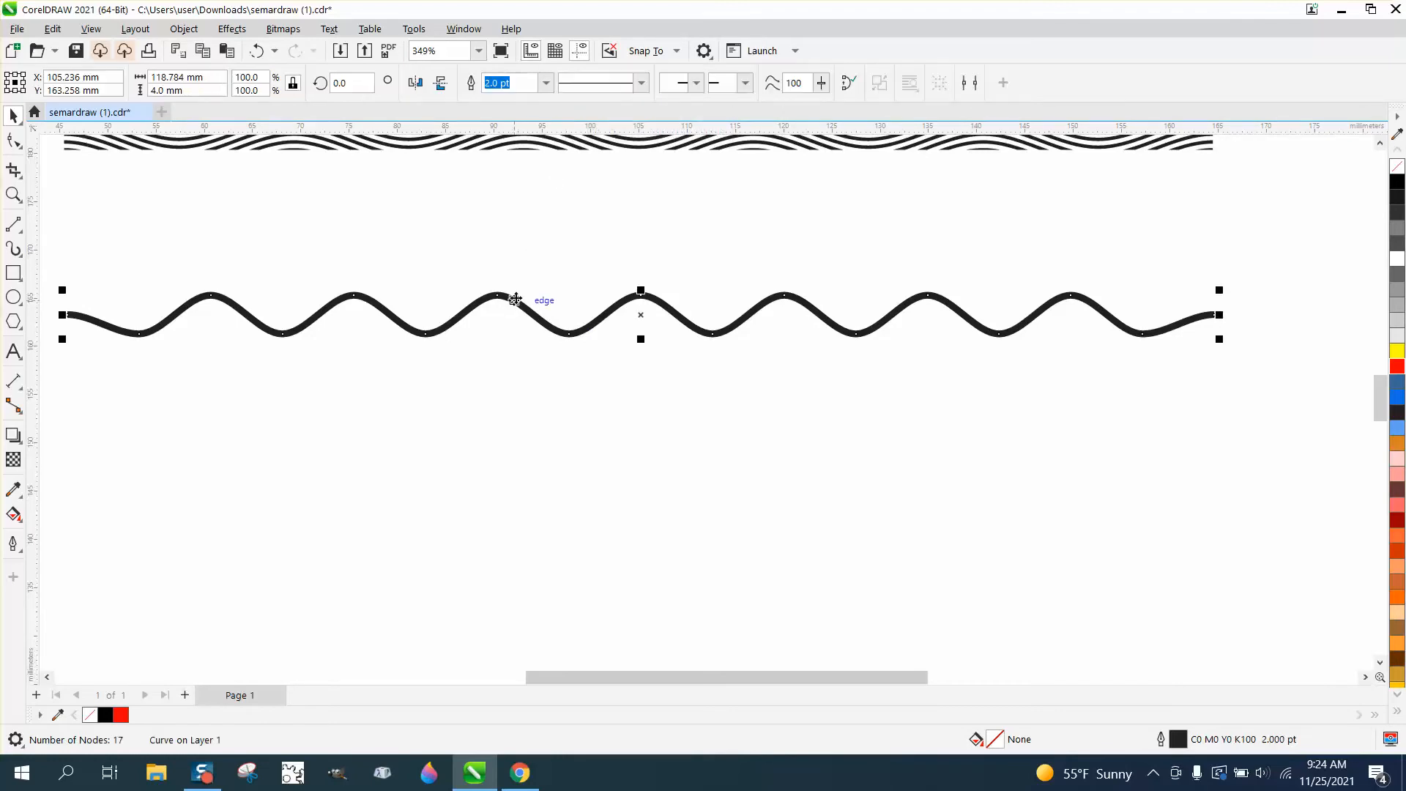
pyautogui.press('Down')
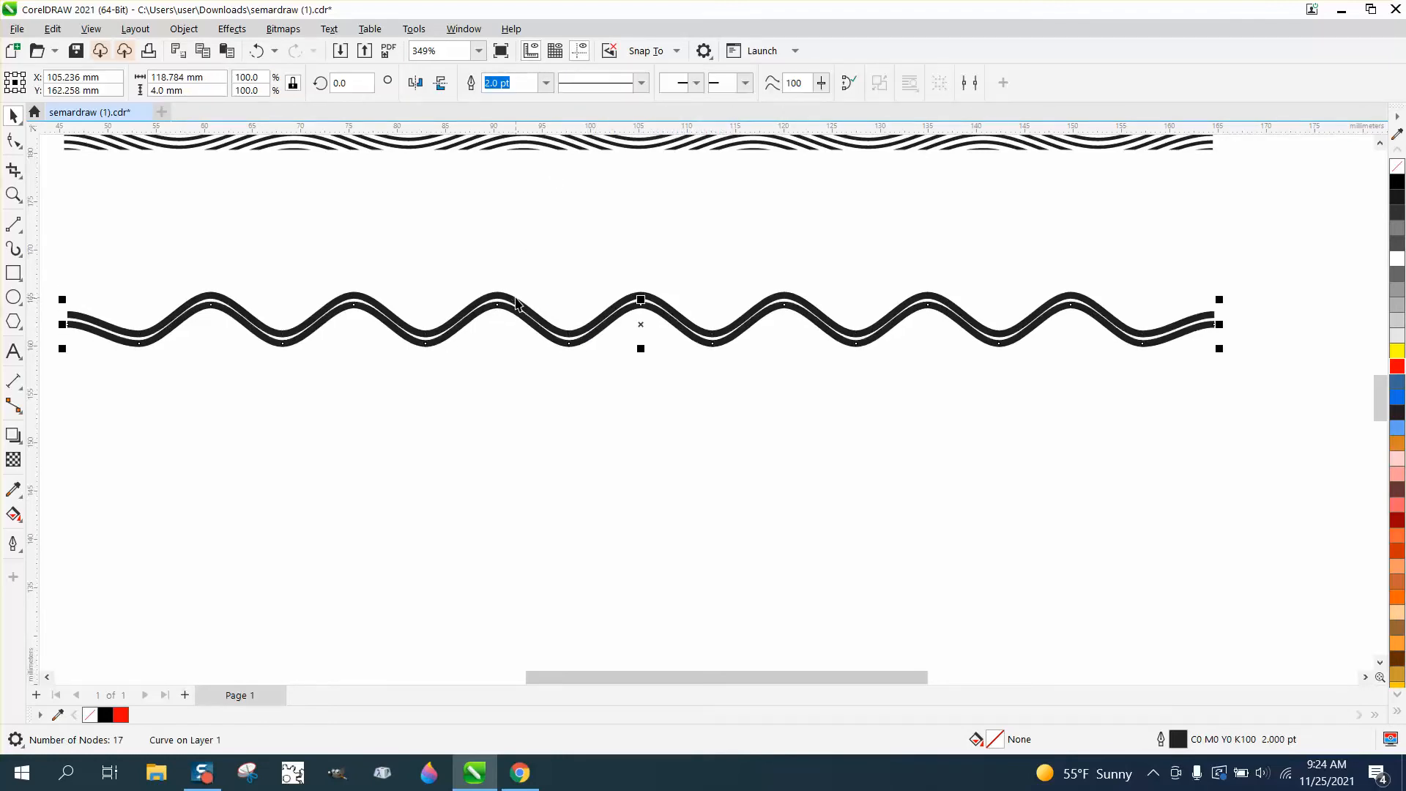
pyautogui.press('Down')
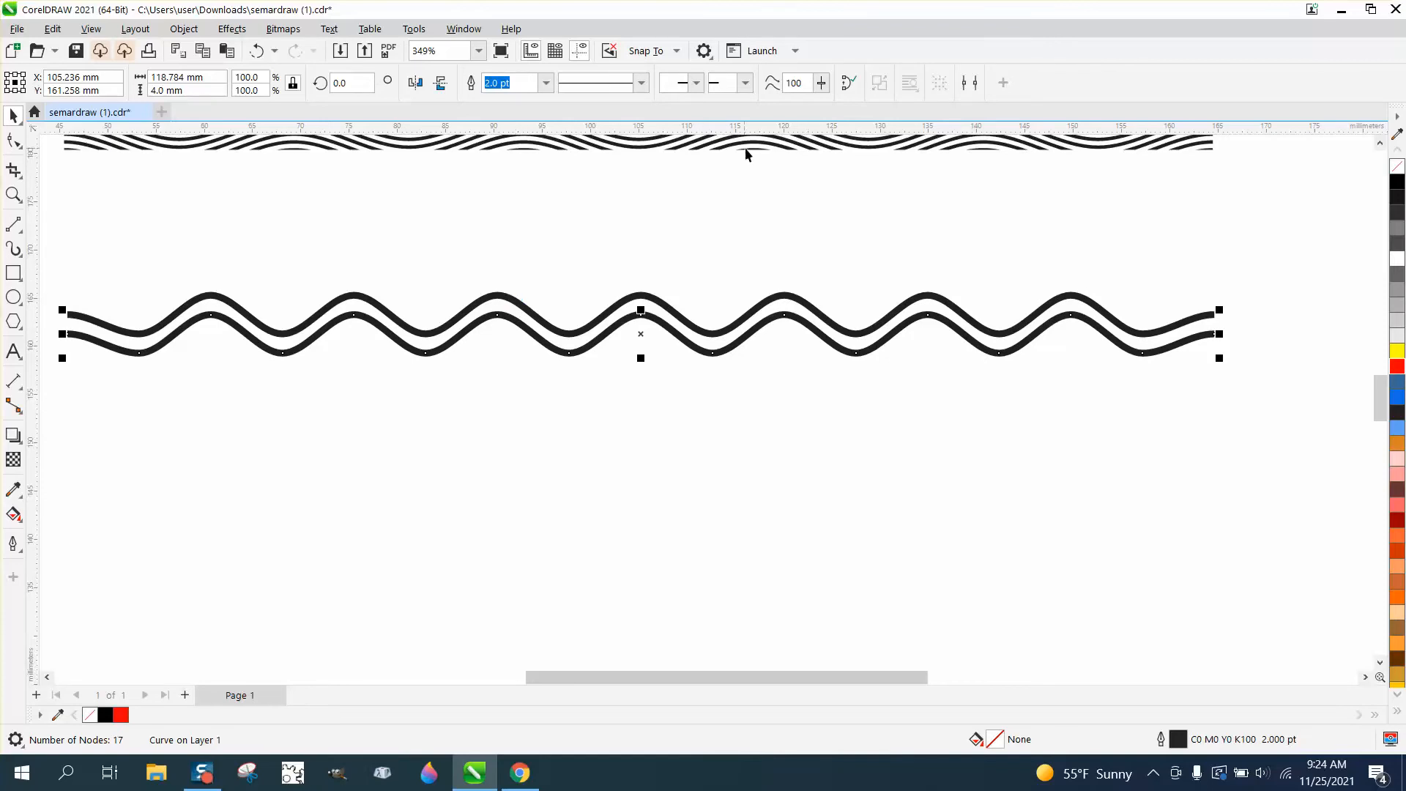
pyautogui.scroll(-1, 746, 154)
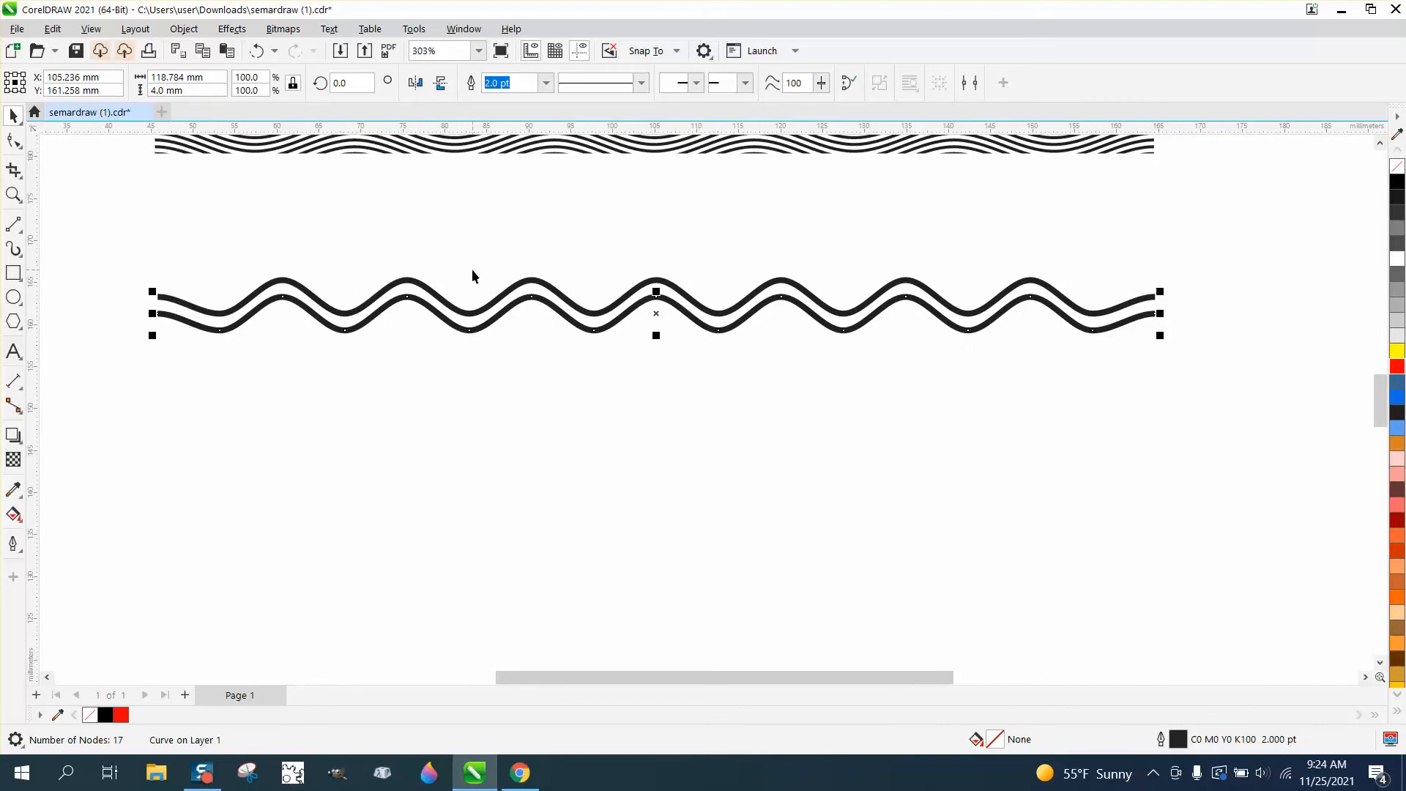
# Step: Repeat the 2 mm spaced duplicate of the wavy line downward until 35 lines form a block
pyautogui.hotkey('ctrl', 'd')
pyautogui.hotkey('ctrl', 'd')
pyautogui.hotkey('ctrl', 'd')
pyautogui.hotkey('ctrl', 'd')
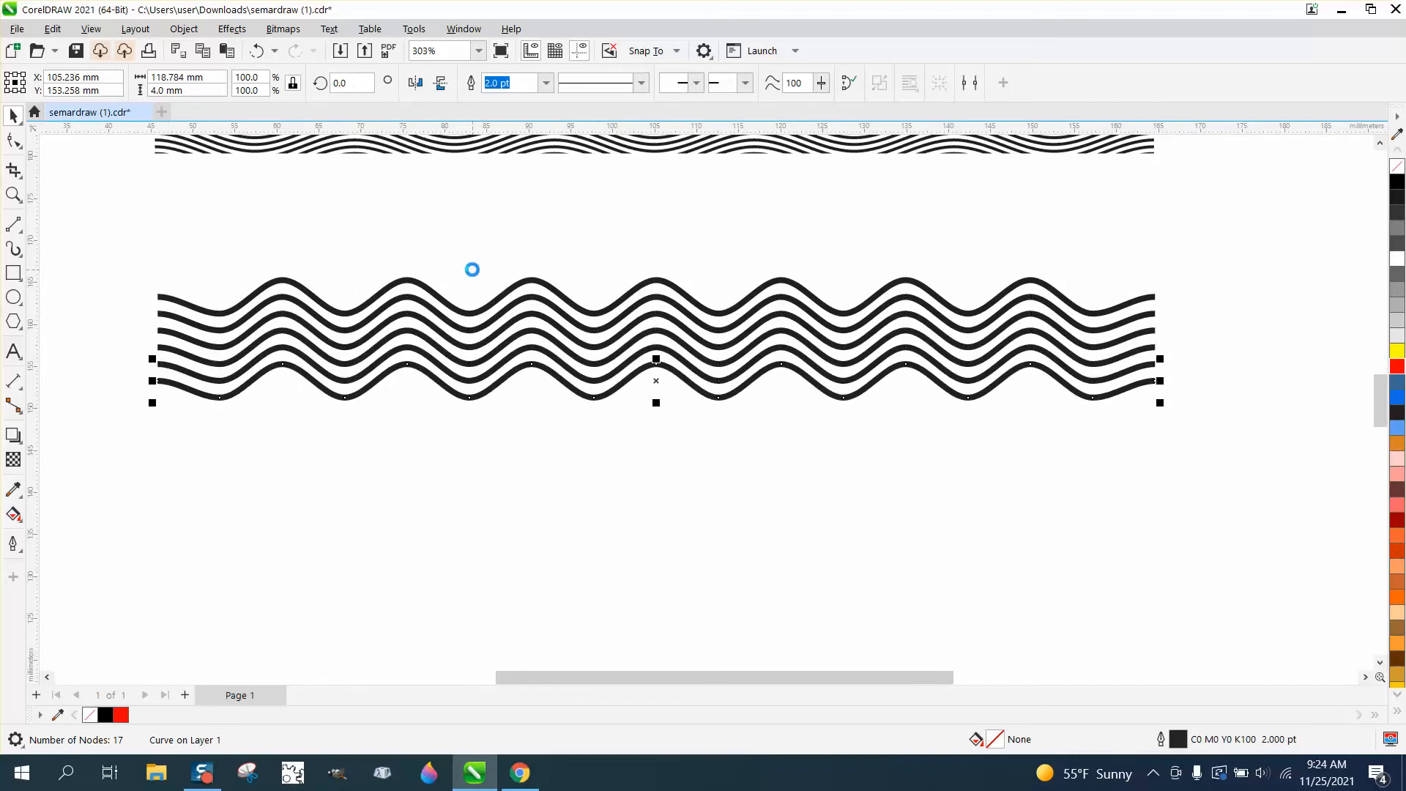
pyautogui.hotkey('ctrl', 'd')
pyautogui.hotkey('ctrl', 'd')
pyautogui.hotkey('ctrl', 'd')
pyautogui.hotkey('ctrl', 'd')
pyautogui.hotkey('ctrl', 'd')
pyautogui.hotkey('ctrl', 'd')
pyautogui.hotkey('ctrl', 'd')
pyautogui.hotkey('ctrl', 'd')
pyautogui.hotkey('ctrl', 'd')
pyautogui.hotkey('ctrl', 'd')
pyautogui.hotkey('ctrl', 'd')
pyautogui.hotkey('ctrl', 'd')
pyautogui.hotkey('ctrl', 'd')
pyautogui.hotkey('ctrl', 'd')
pyautogui.hotkey('ctrl', 'd')
pyautogui.hotkey('ctrl', 'd')
pyautogui.hotkey('ctrl', 'd')
pyautogui.hotkey('ctrl', 'd')
pyautogui.hotkey('ctrl', 'd')
pyautogui.hotkey('ctrl', 'd')
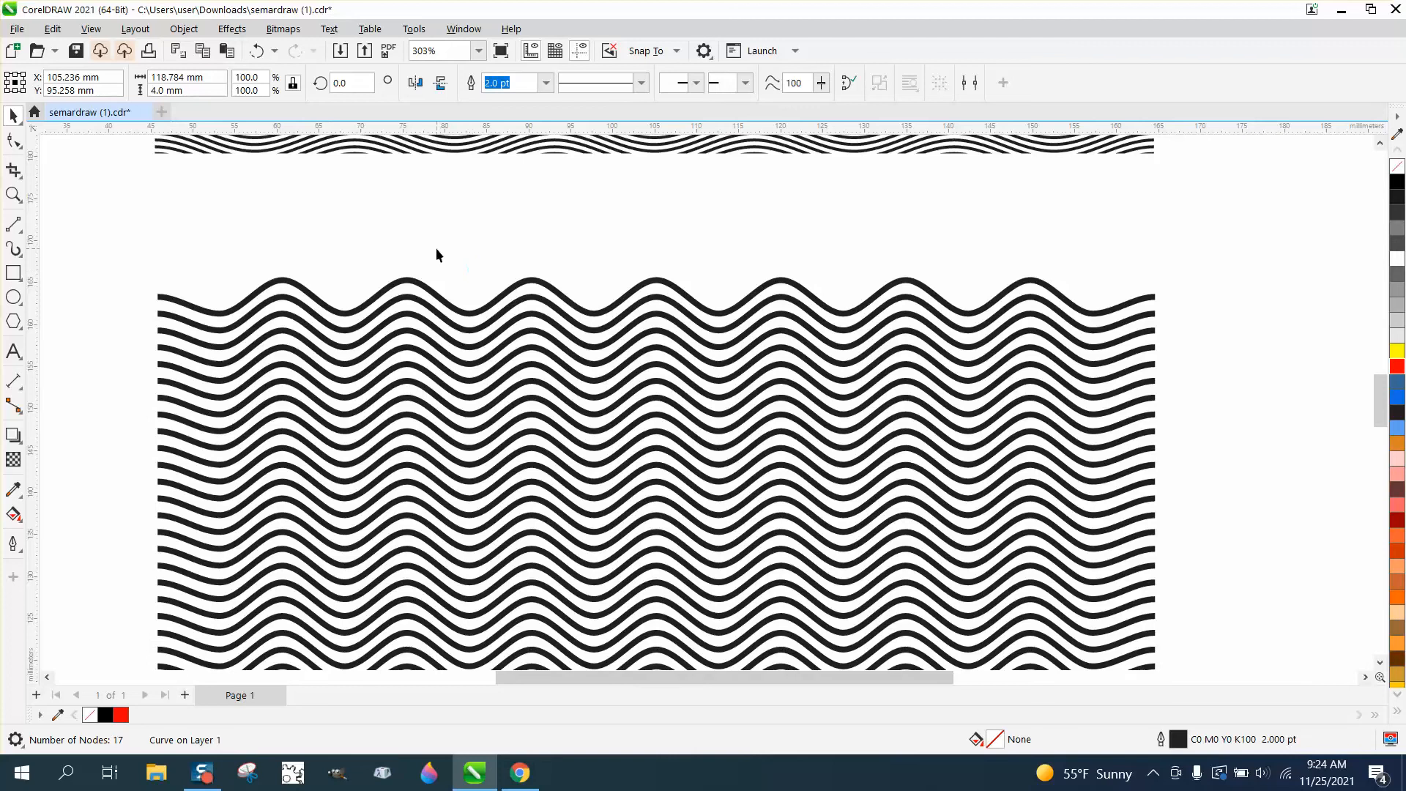
# Step: Select all the stacked wavy lines and group them
pyautogui.scroll(-3, 436, 255)
pyautogui.moveTo(253, 237); pyautogui.dragTo(555, 493)
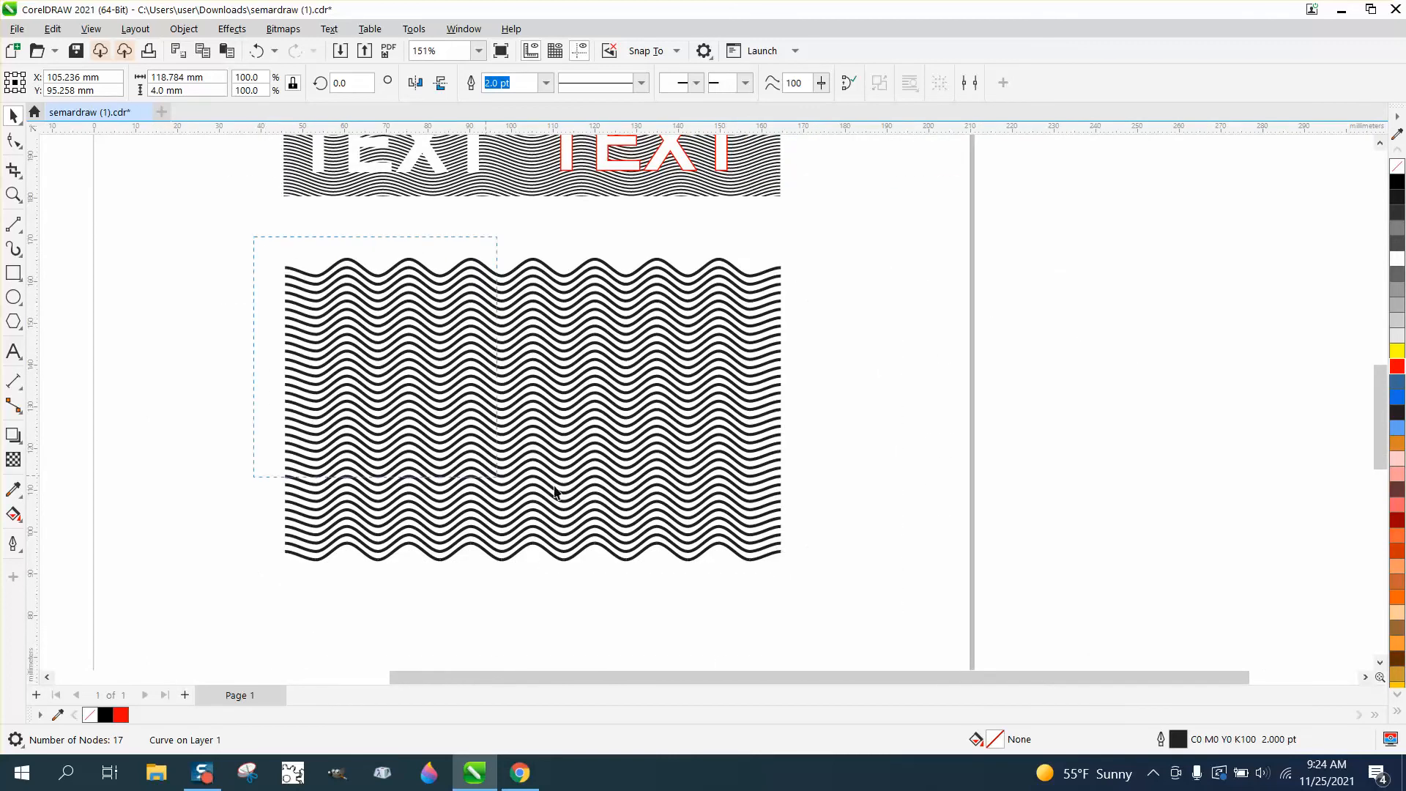
pyautogui.moveTo(845, 575); pyautogui.dragTo(860, 607)
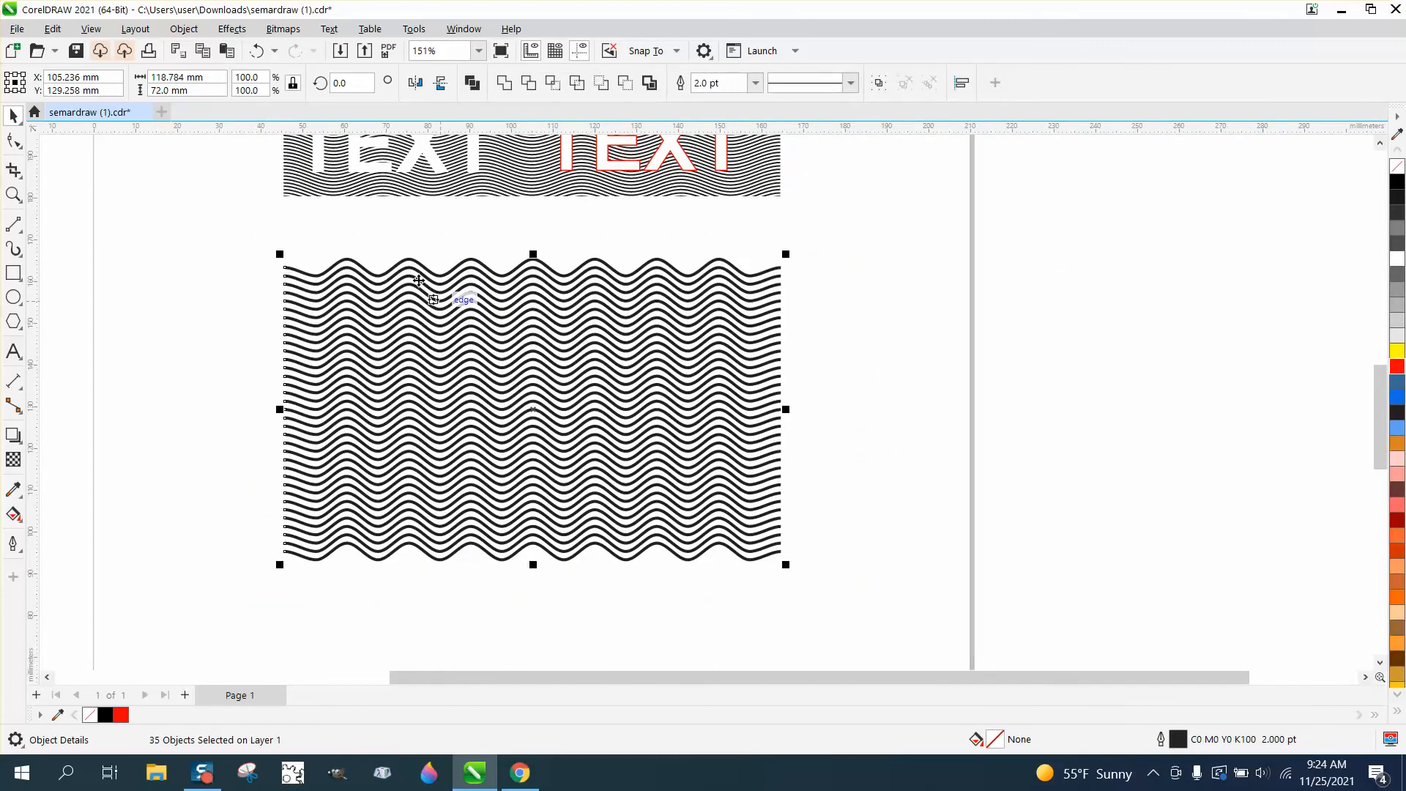
pyautogui.click(184, 28)
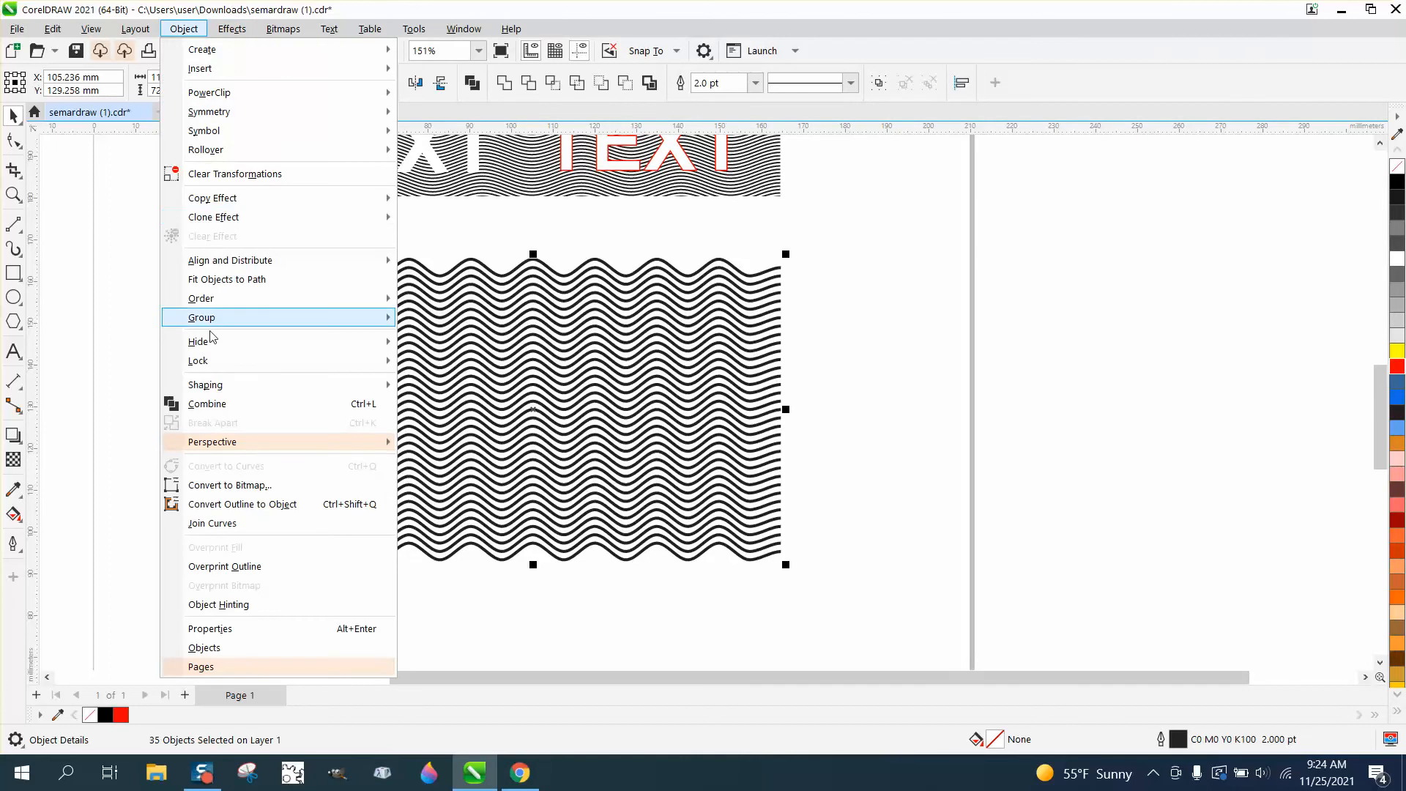
pyautogui.moveTo(212, 323)
pyautogui.click(459, 323)
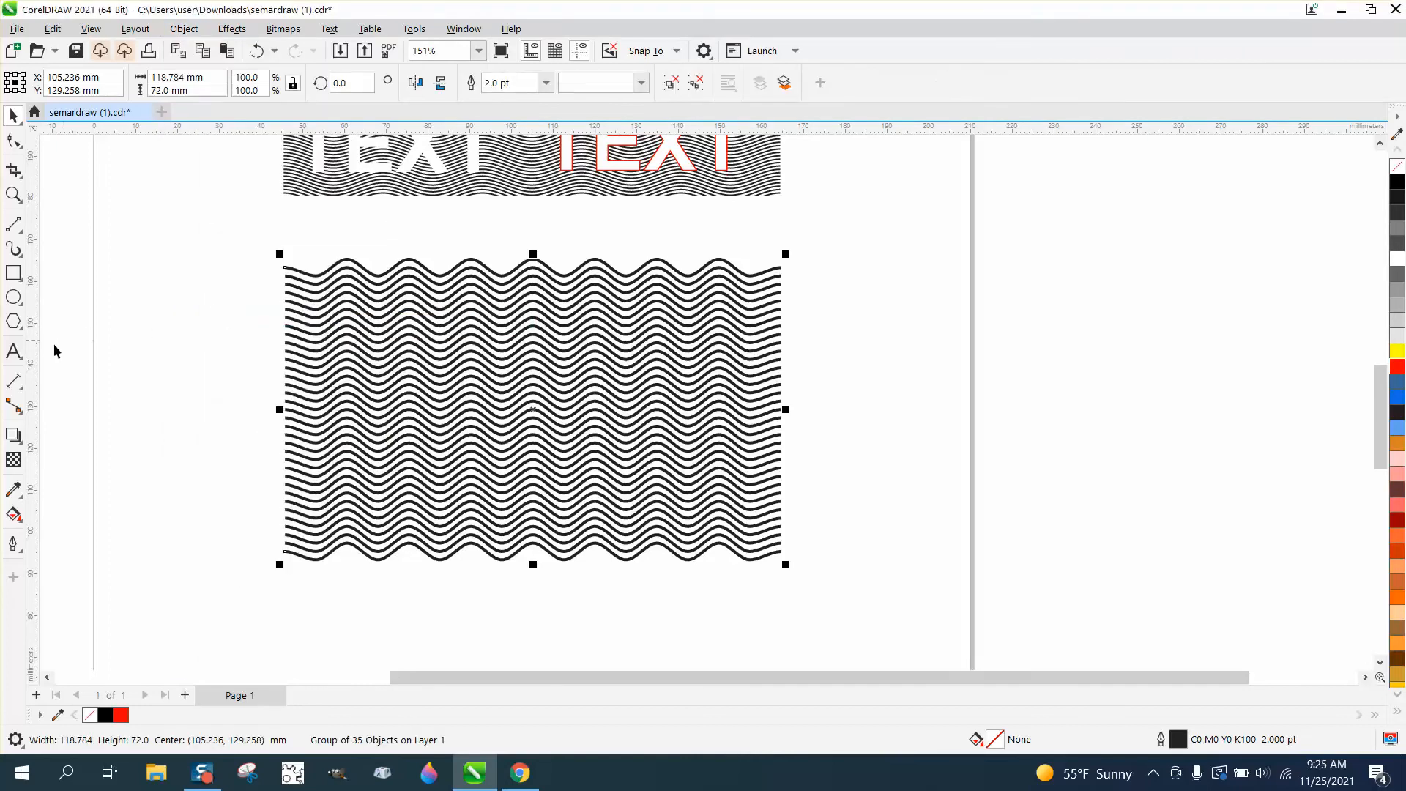
# Step: Add the artistic text "FONT" below the wave block and enlarge it to about 106 mm wide
pyautogui.click(13, 351)
pyautogui.click(338, 586)
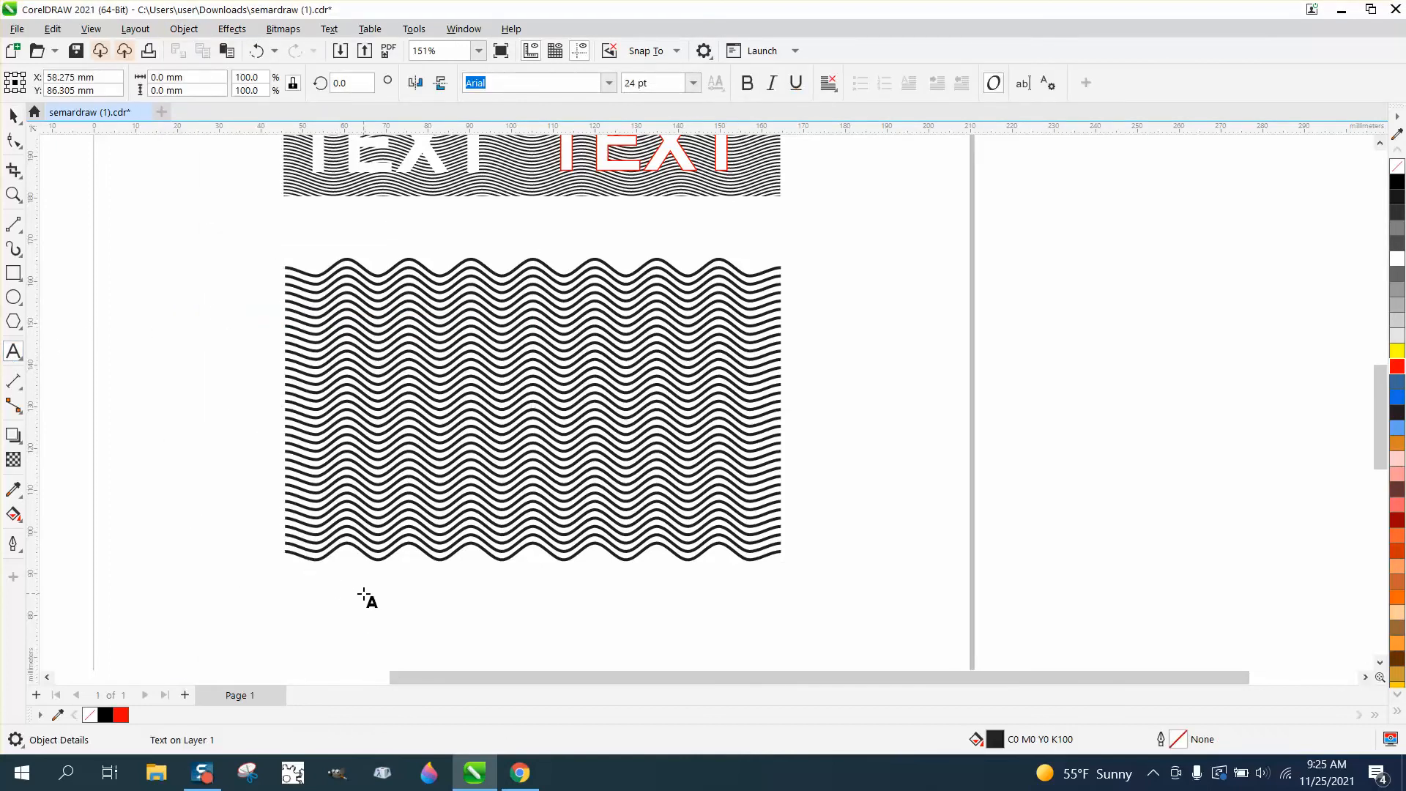
pyautogui.write('te')
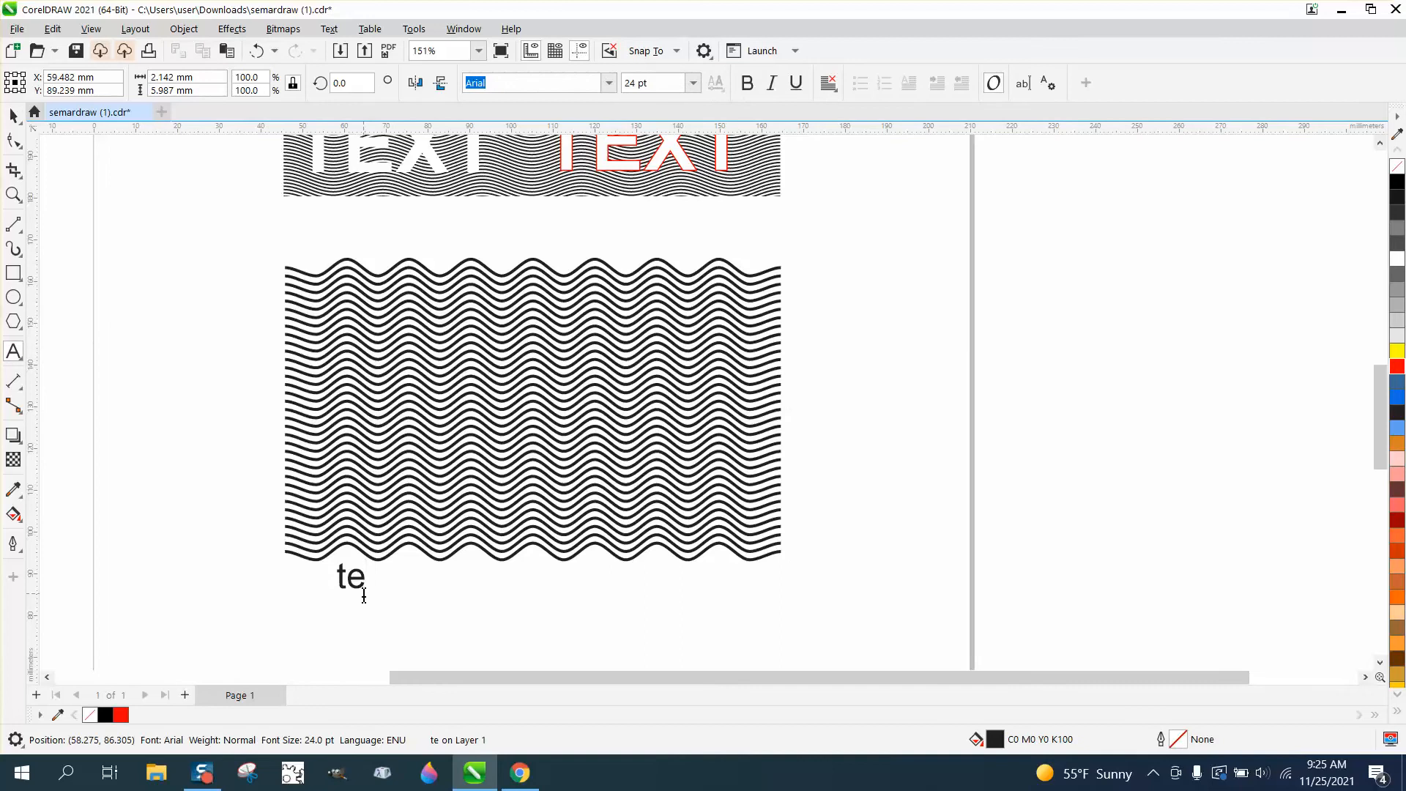
pyautogui.press('BackSpace')
pyautogui.press('BackSpace')
pyautogui.write('FONT')
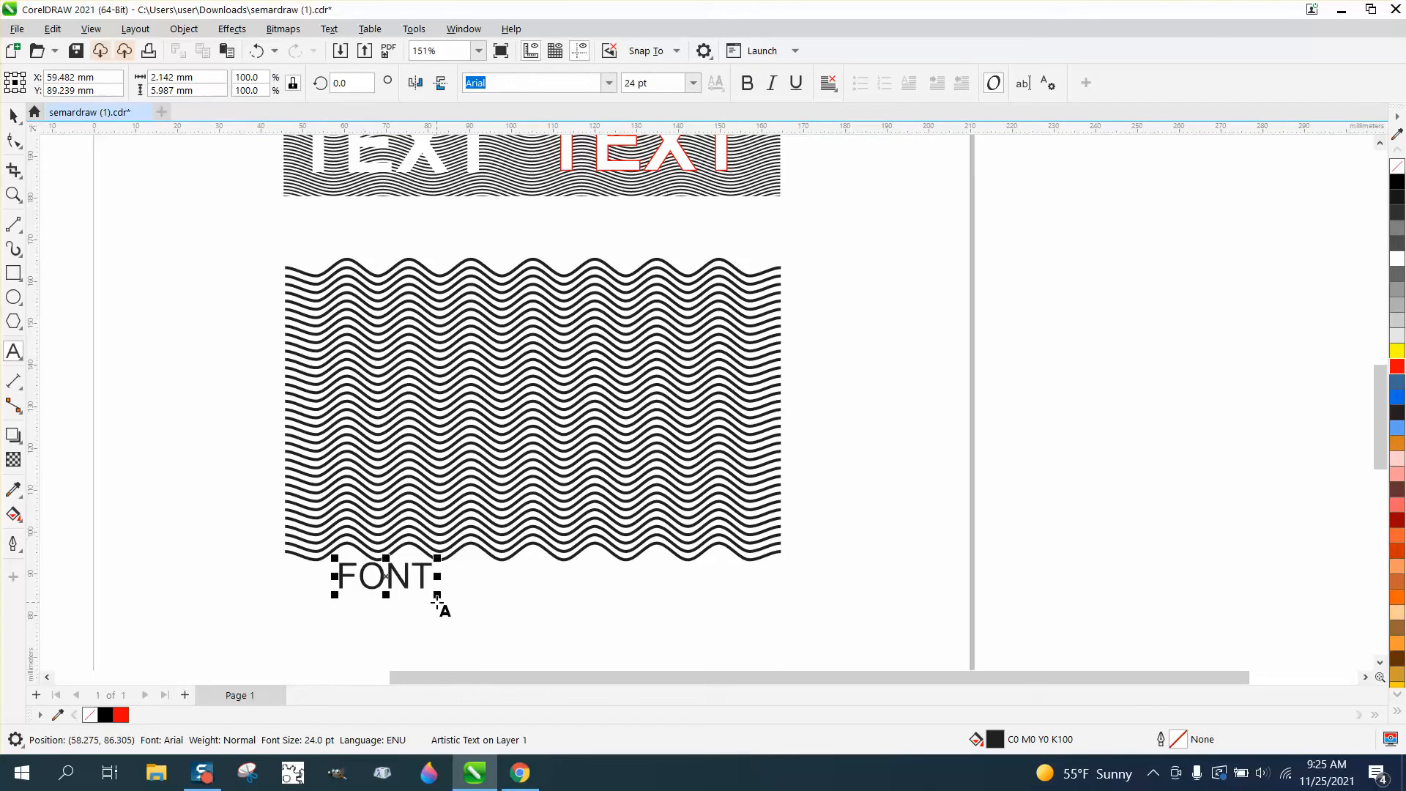
pyautogui.moveTo(438, 594); pyautogui.dragTo(791, 680)
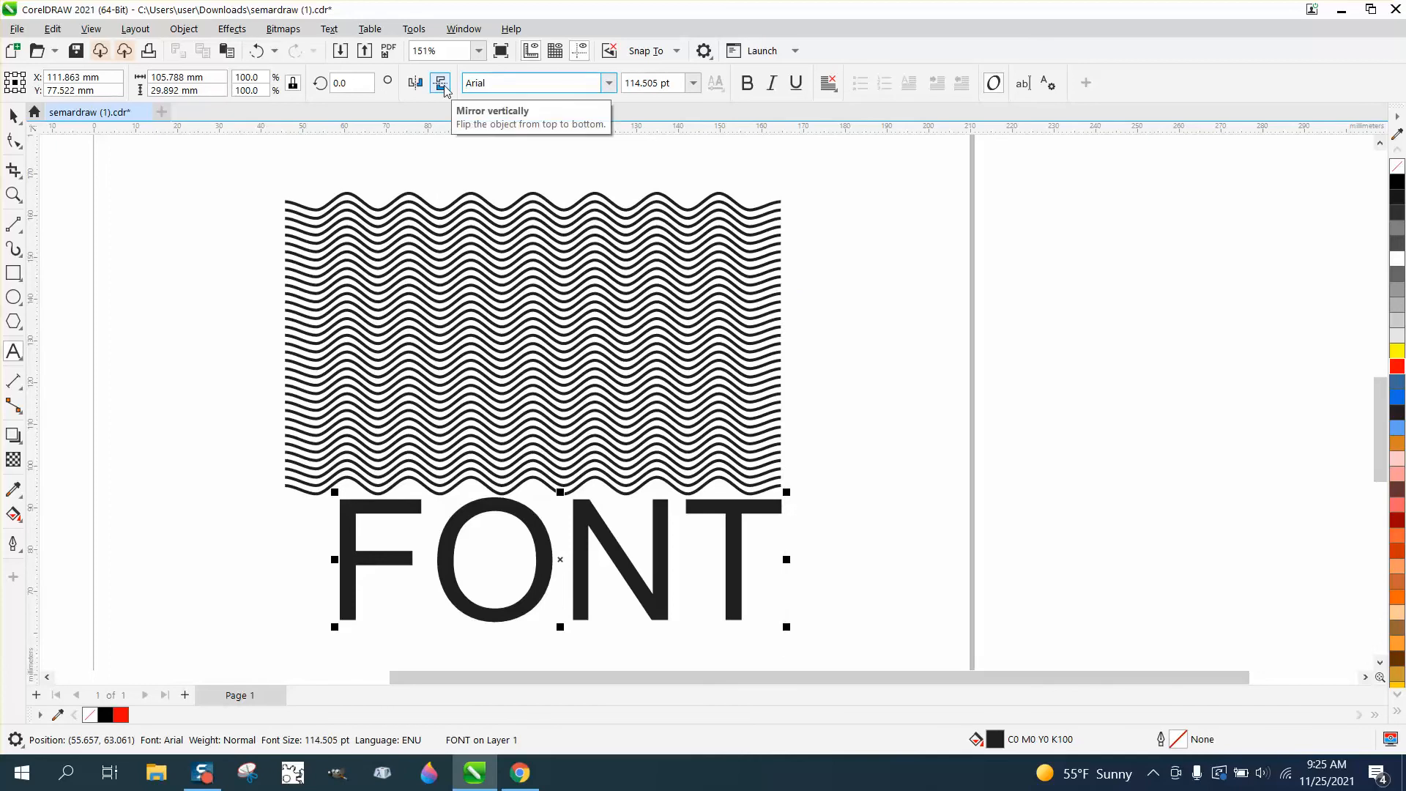
# Step: Set the font of the FONT text to Impact
pyautogui.write('Impact')
pyautogui.press('Return')
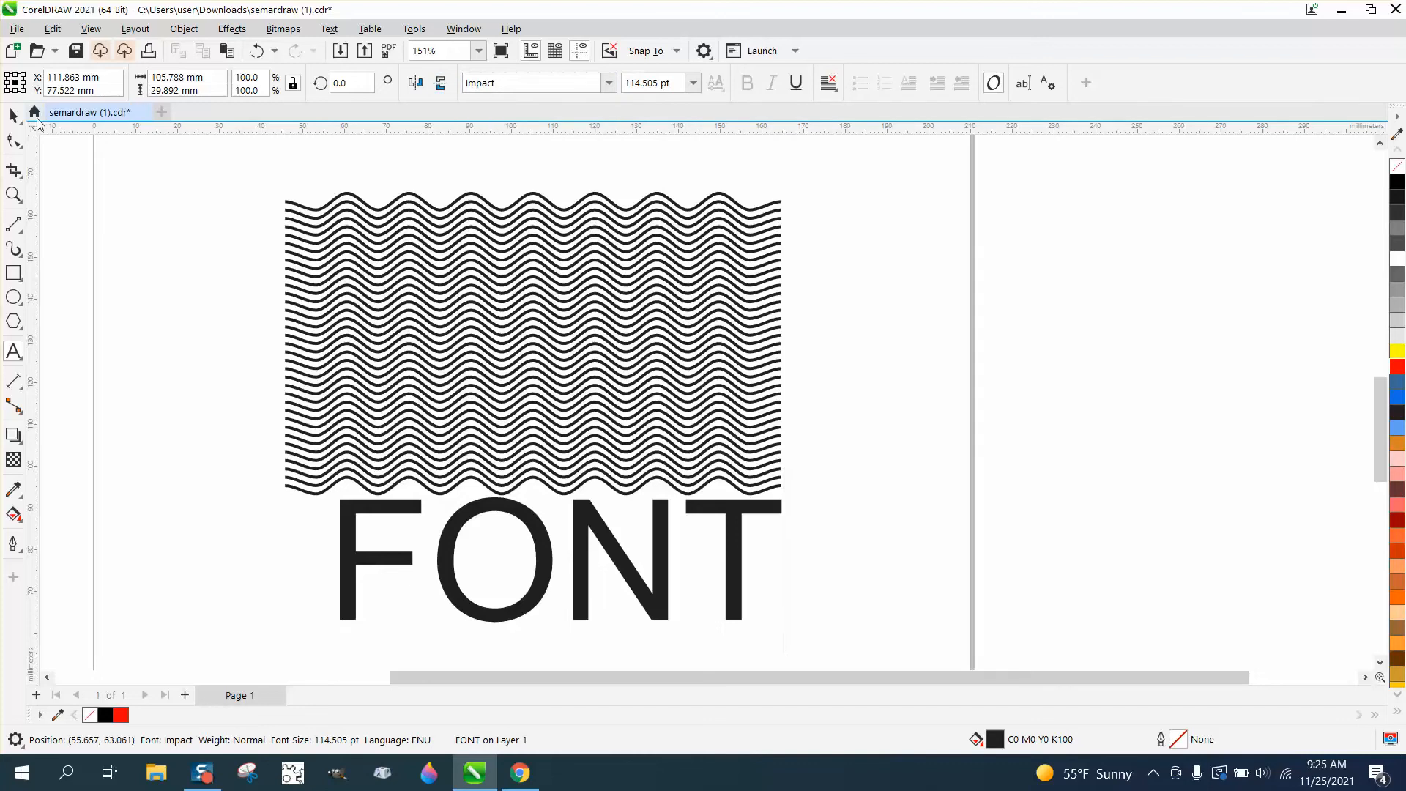
pyautogui.click(14, 115)
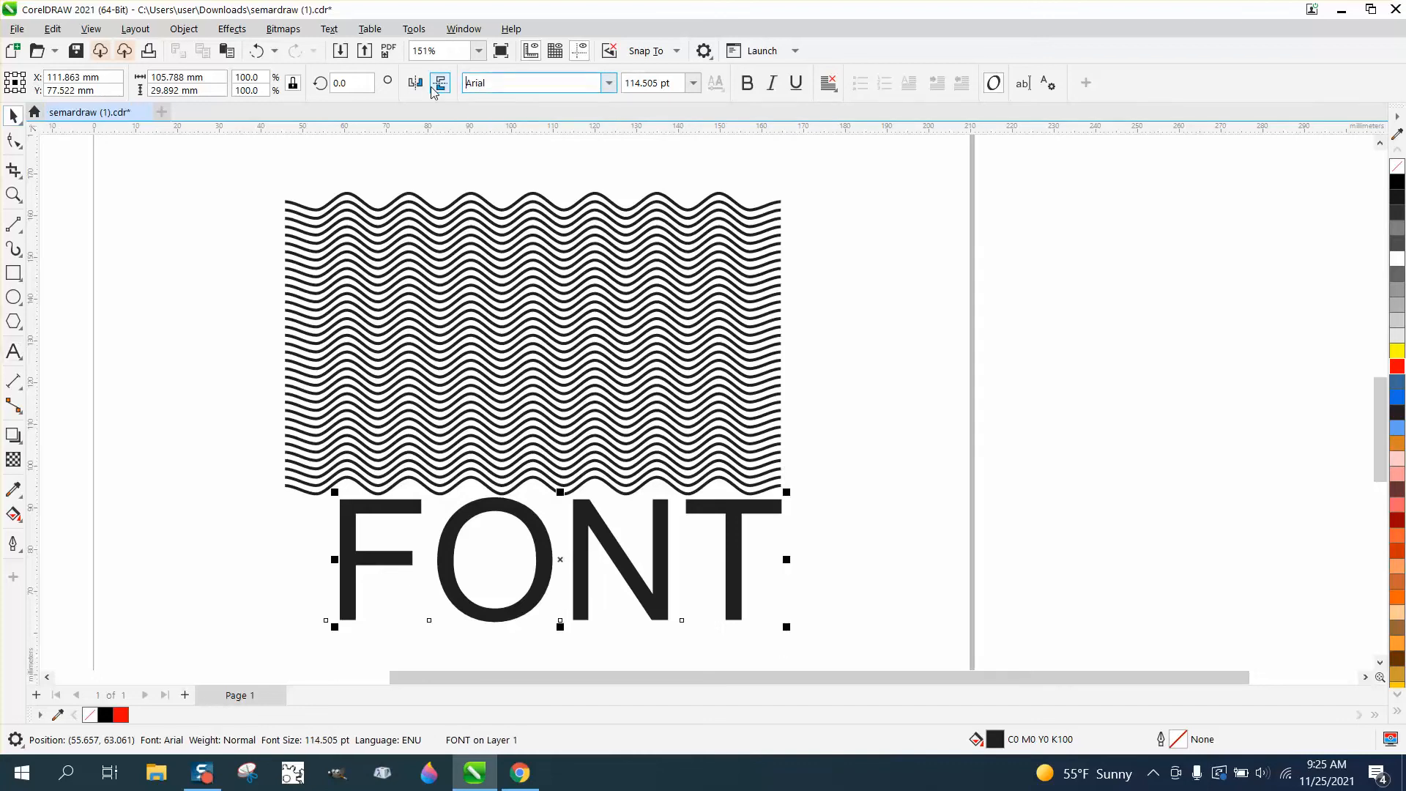
pyautogui.click(609, 83)
pyautogui.click(538, 136)
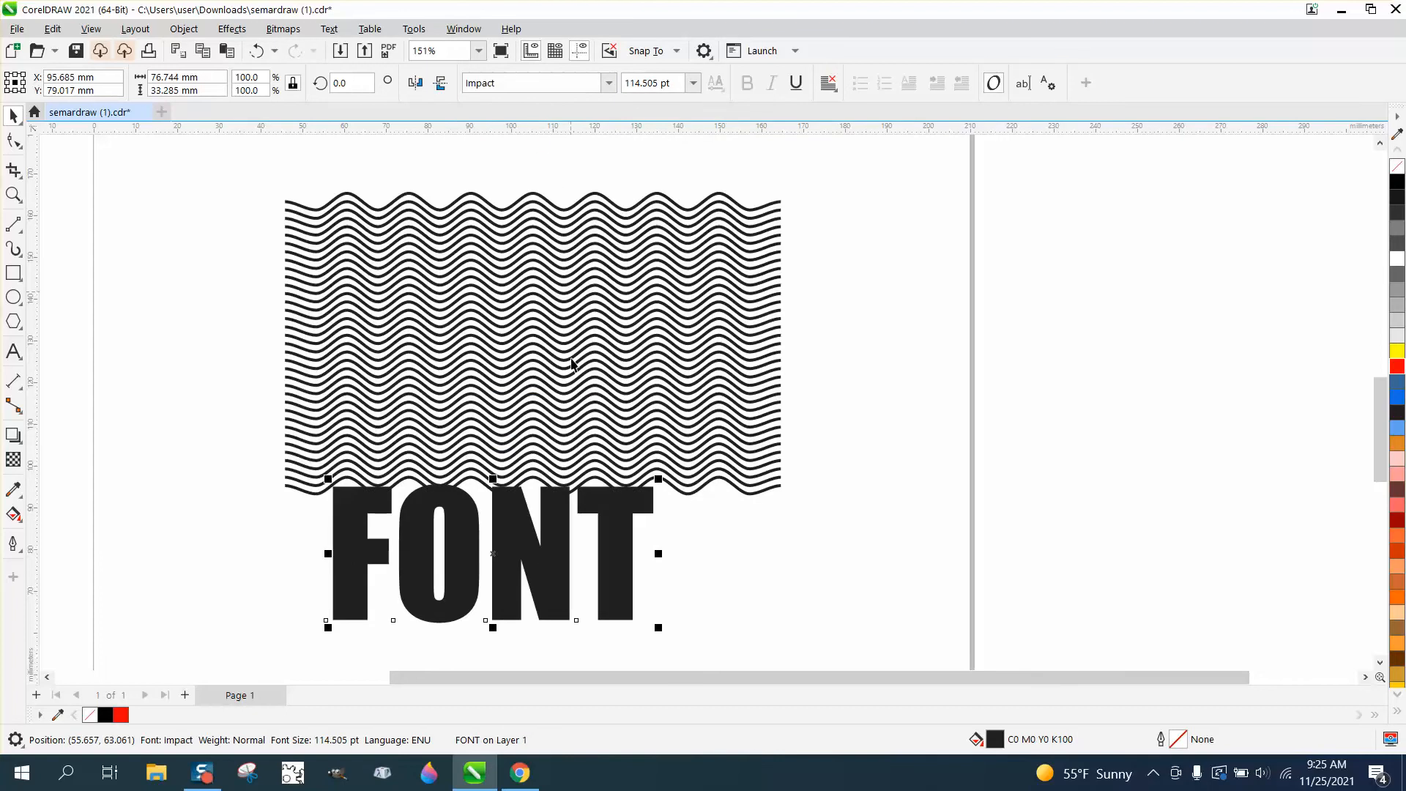
# Step: Scale the FONT text to about 83 mm wide and move it onto the middle of the wave block
pyautogui.moveTo(656, 626); pyautogui.dragTo(852, 630)
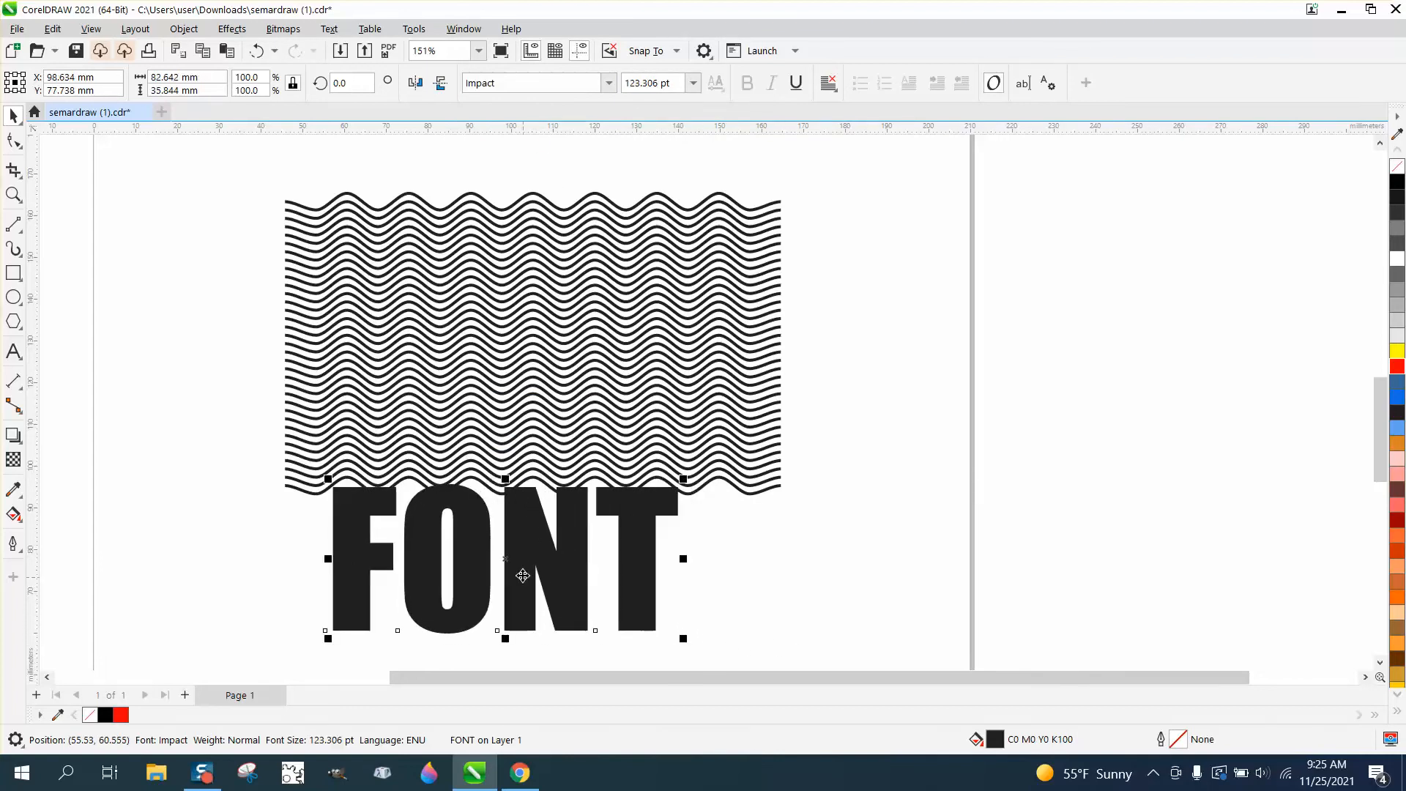
pyautogui.moveTo(517, 565); pyautogui.dragTo(542, 354)
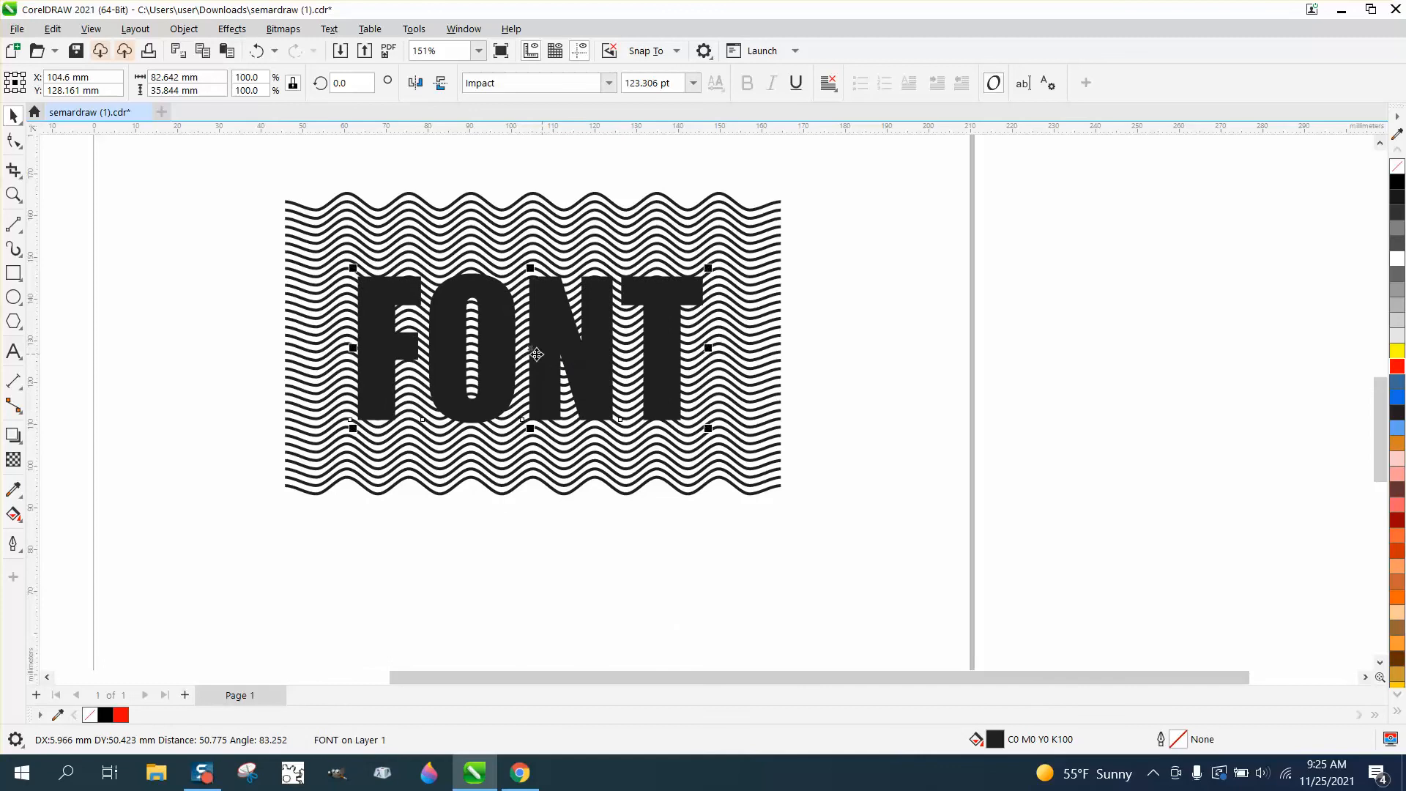
# Step: Try cutting the FONT text out of the wave group with Back Minus Front, and undo it
pyautogui.moveTo(258, 167); pyautogui.dragTo(872, 575)
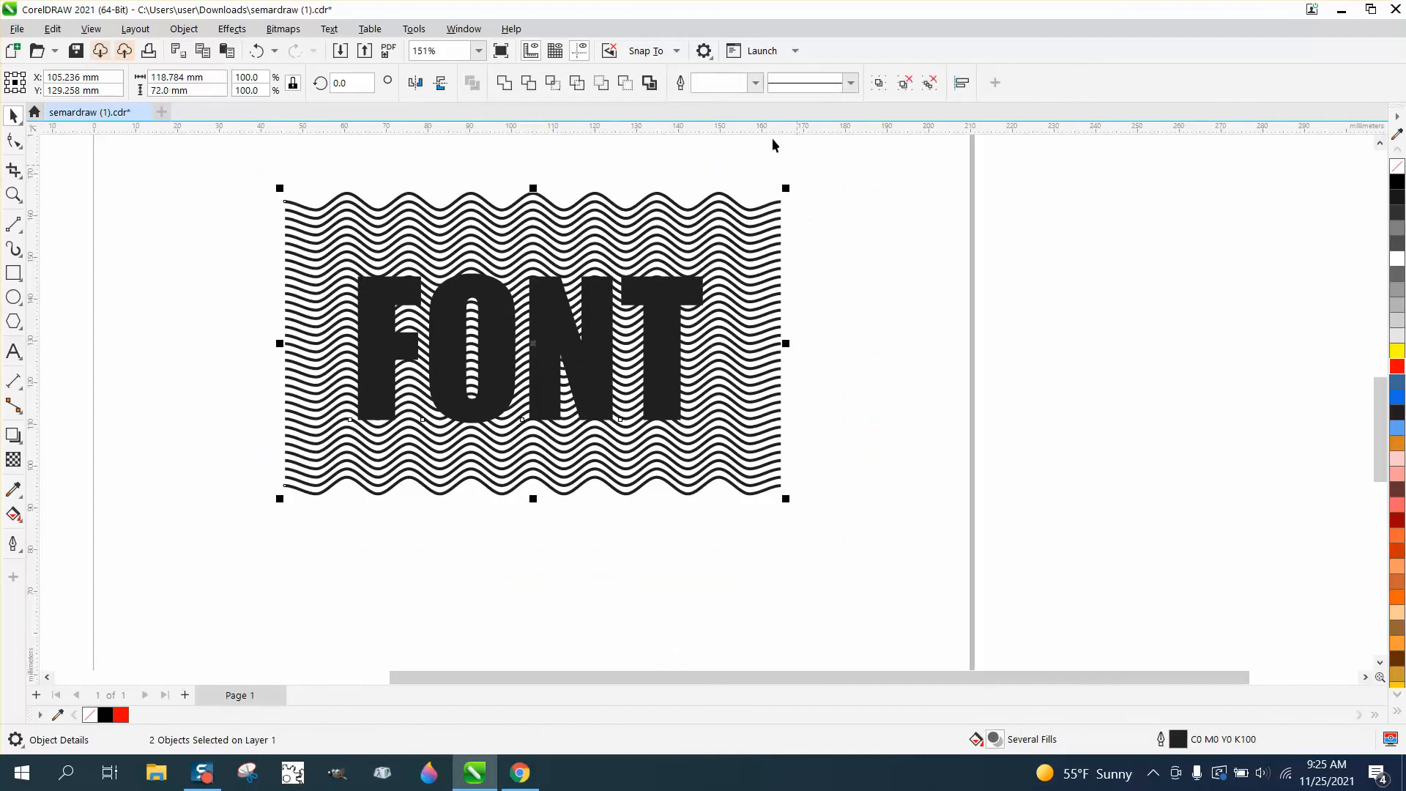
pyautogui.click(634, 87)
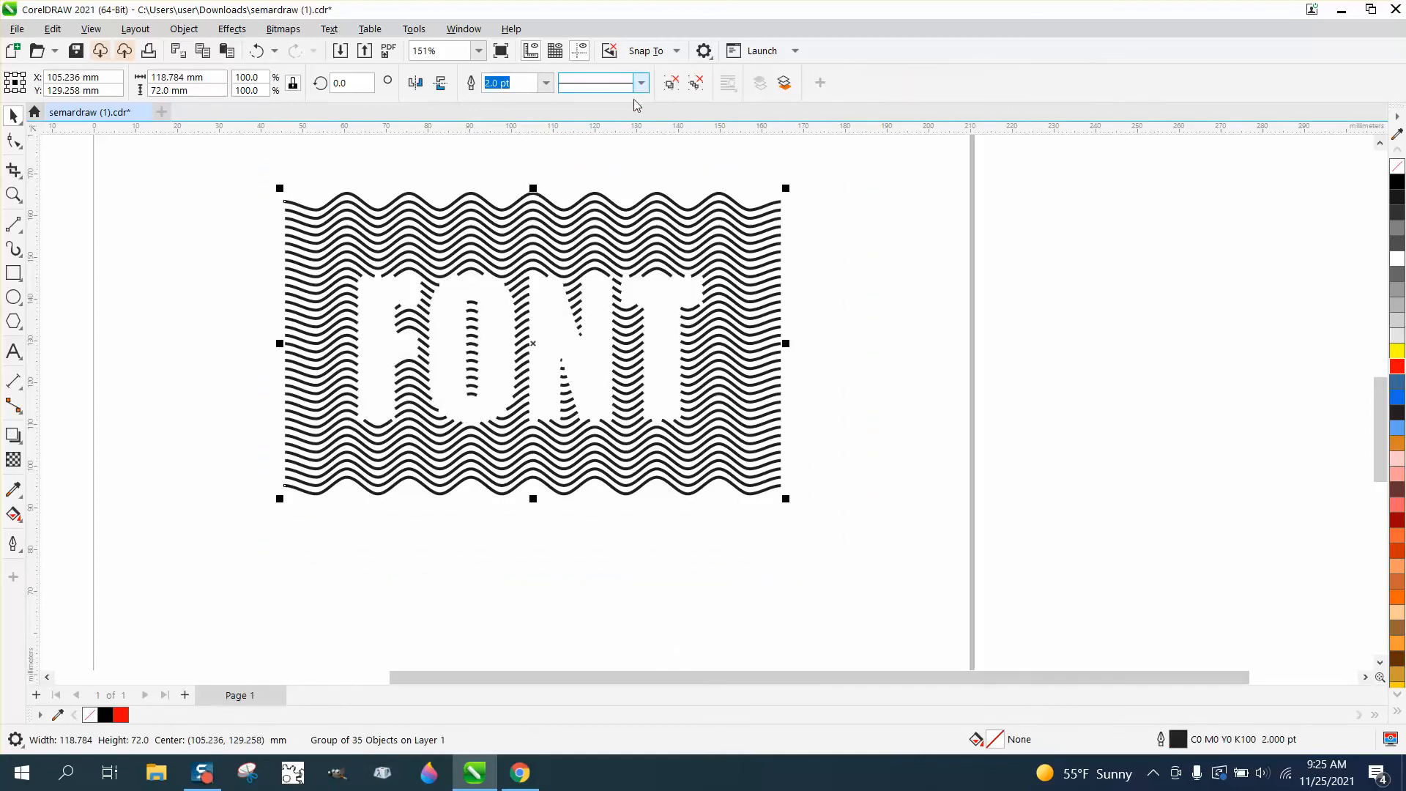
pyautogui.click(256, 51)
# Step: Remove the fill from the FONT text and give it a black hairline outline
pyautogui.moveTo(254, 158); pyautogui.dragTo(777, 504)
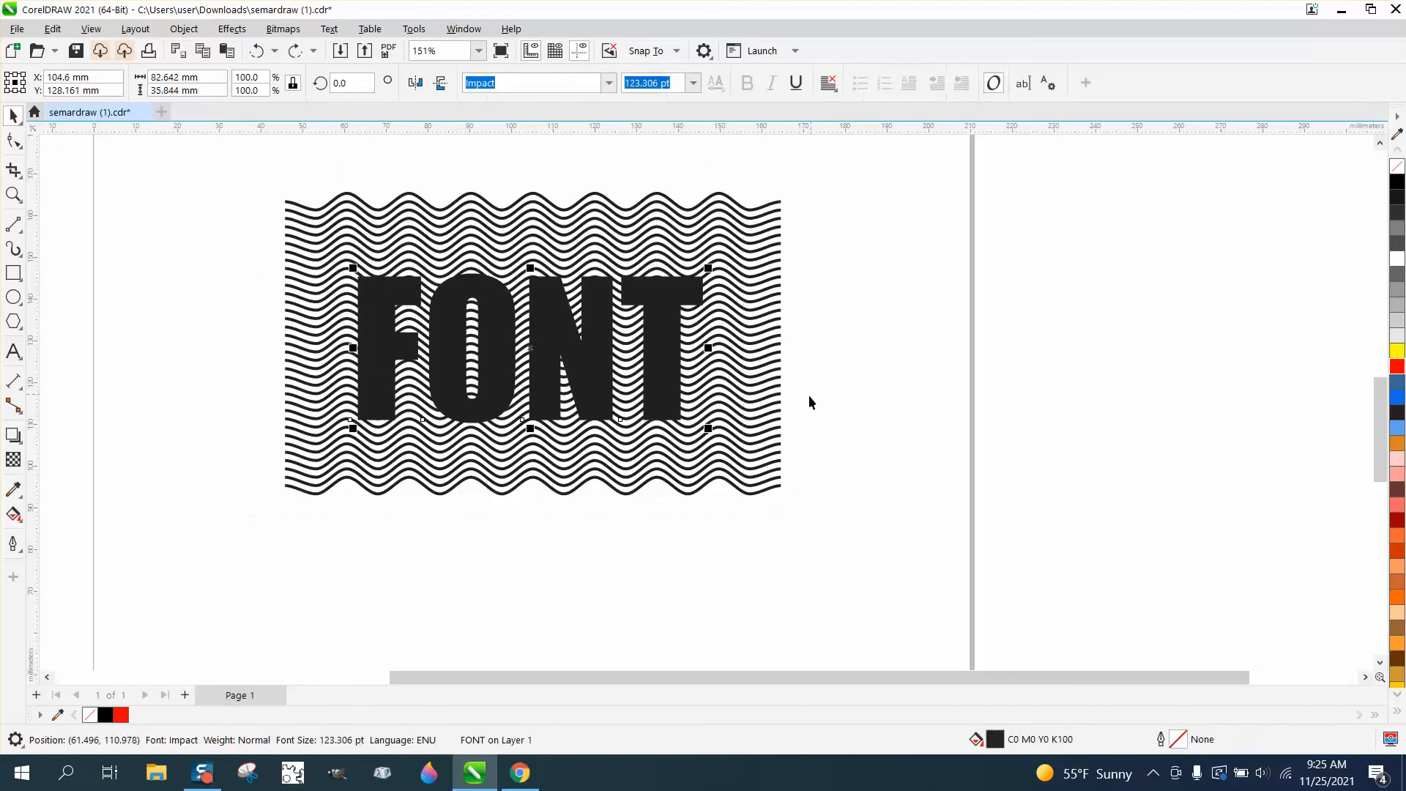
pyautogui.click(1398, 168)
# Step: Try subtracting the waves from the outlined FONT text with Front Minus Back, and undo it
pyautogui.moveTo(246, 169); pyautogui.dragTo(887, 578)
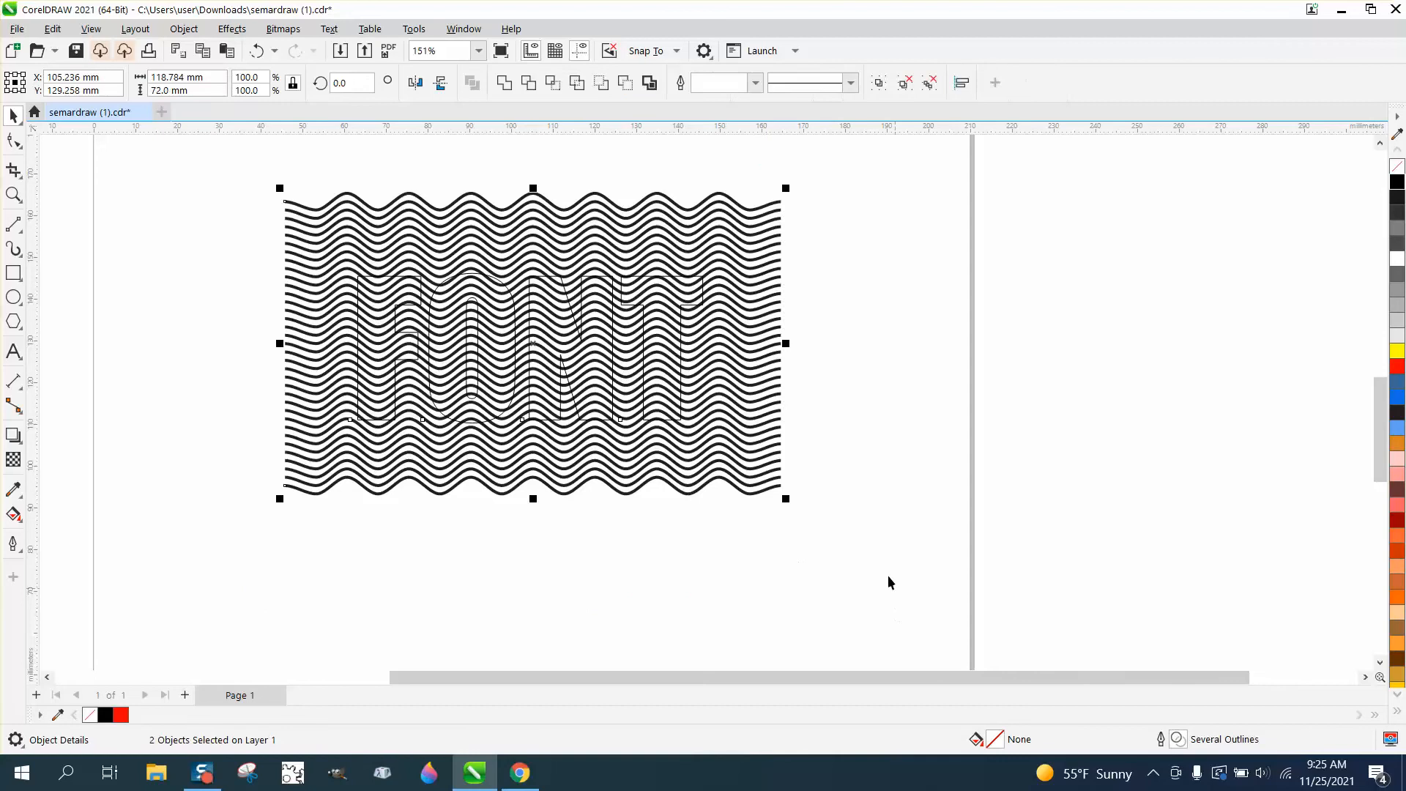
pyautogui.click(601, 83)
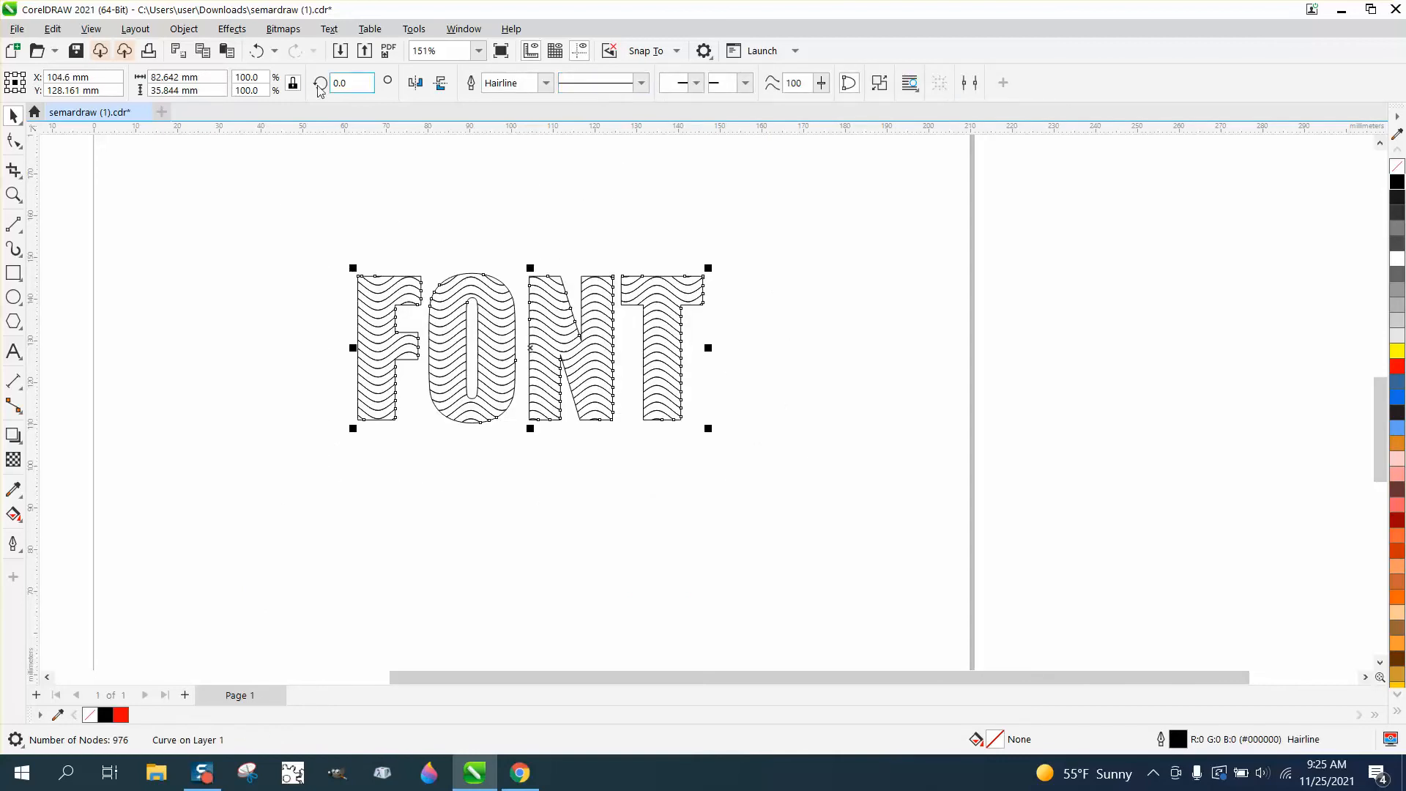
pyautogui.click(256, 50)
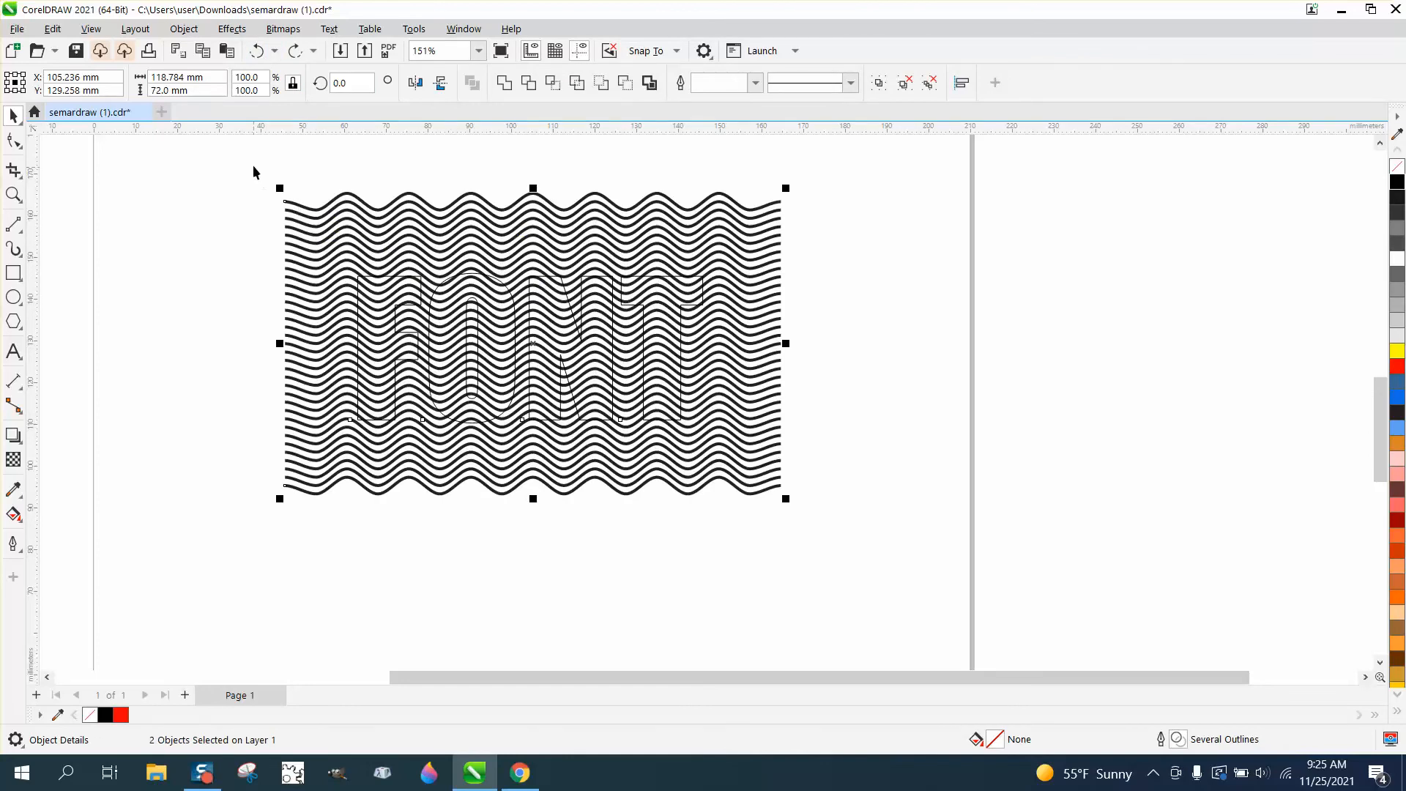
# Step: Try intersecting the FONT text with the wave group, move the intersected shape beside the block and delete it
pyautogui.moveTo(256, 172); pyautogui.dragTo(900, 584)
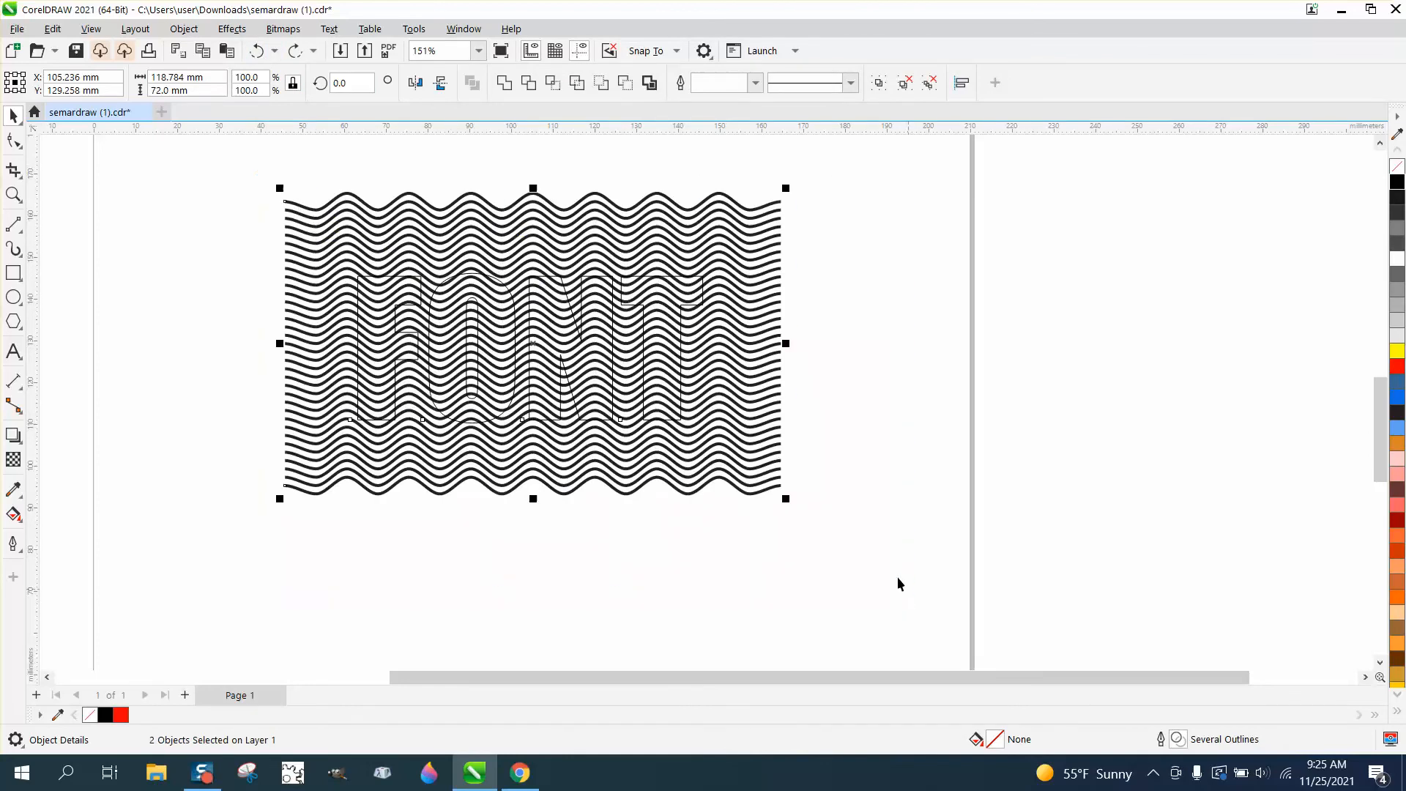
pyautogui.click(553, 83)
pyautogui.moveTo(533, 379); pyautogui.dragTo(957, 393)
pyautogui.click(1018, 380)
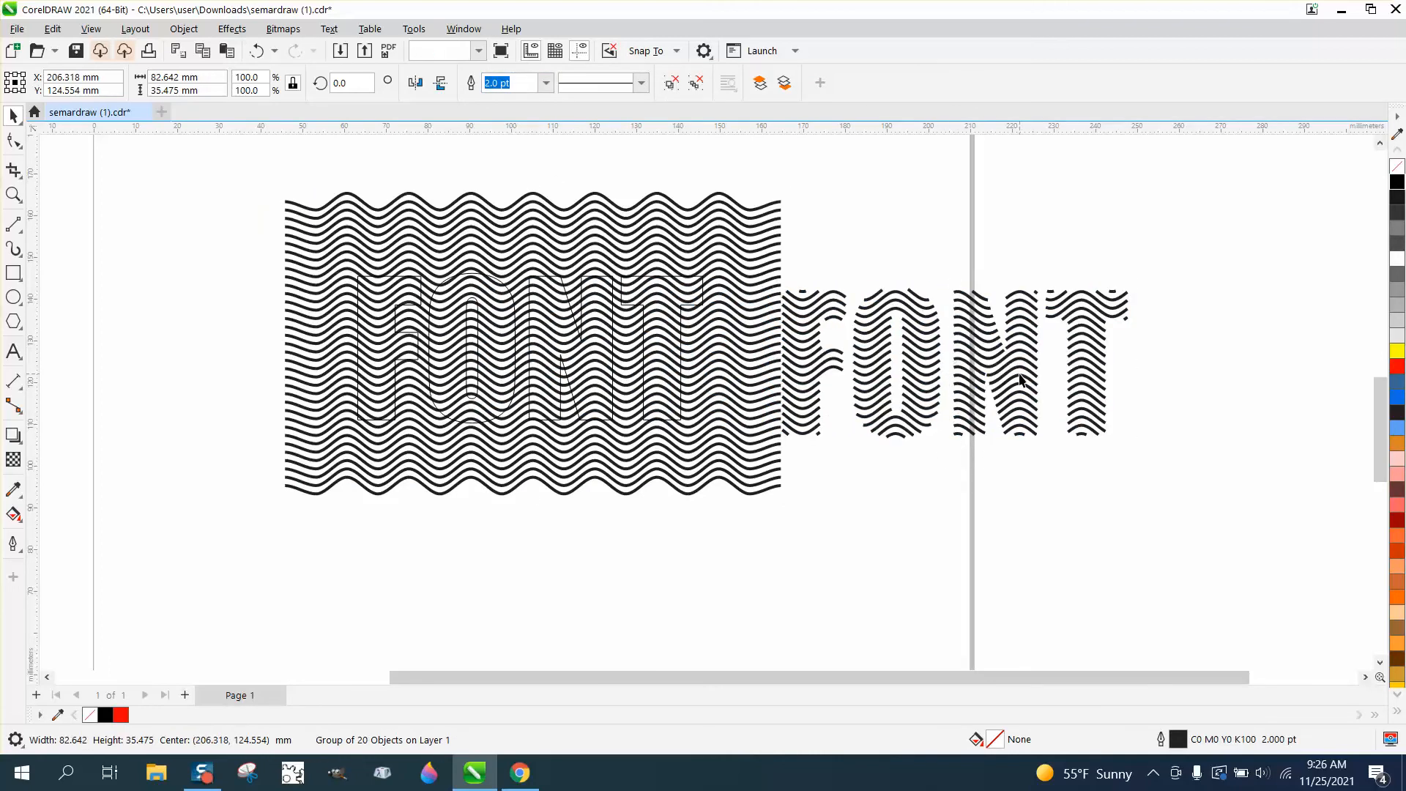
pyautogui.click(990, 377)
pyautogui.press('Delete')
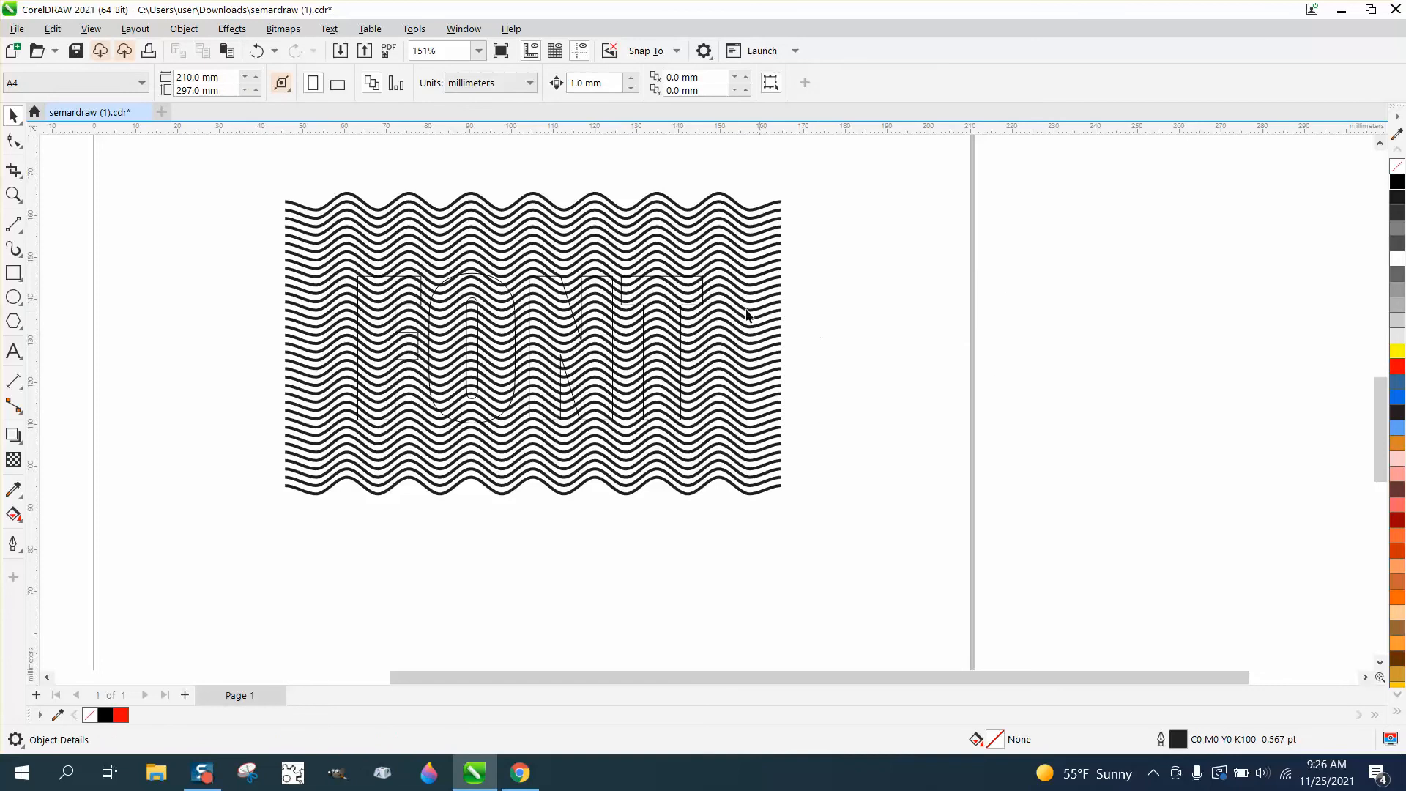
# Step: Set the nudge distance to 5 mm
pyautogui.click(680, 310)
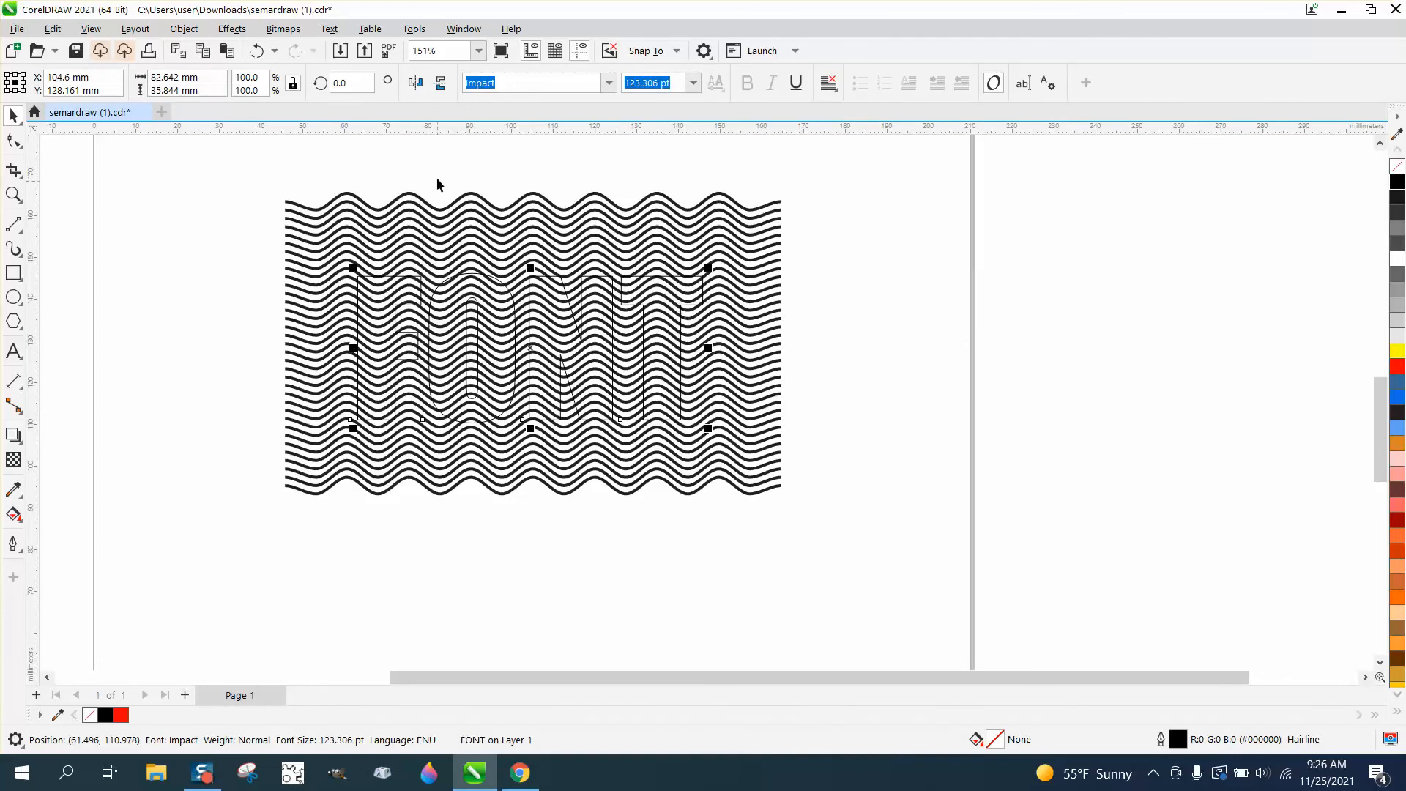
pyautogui.click(533, 176)
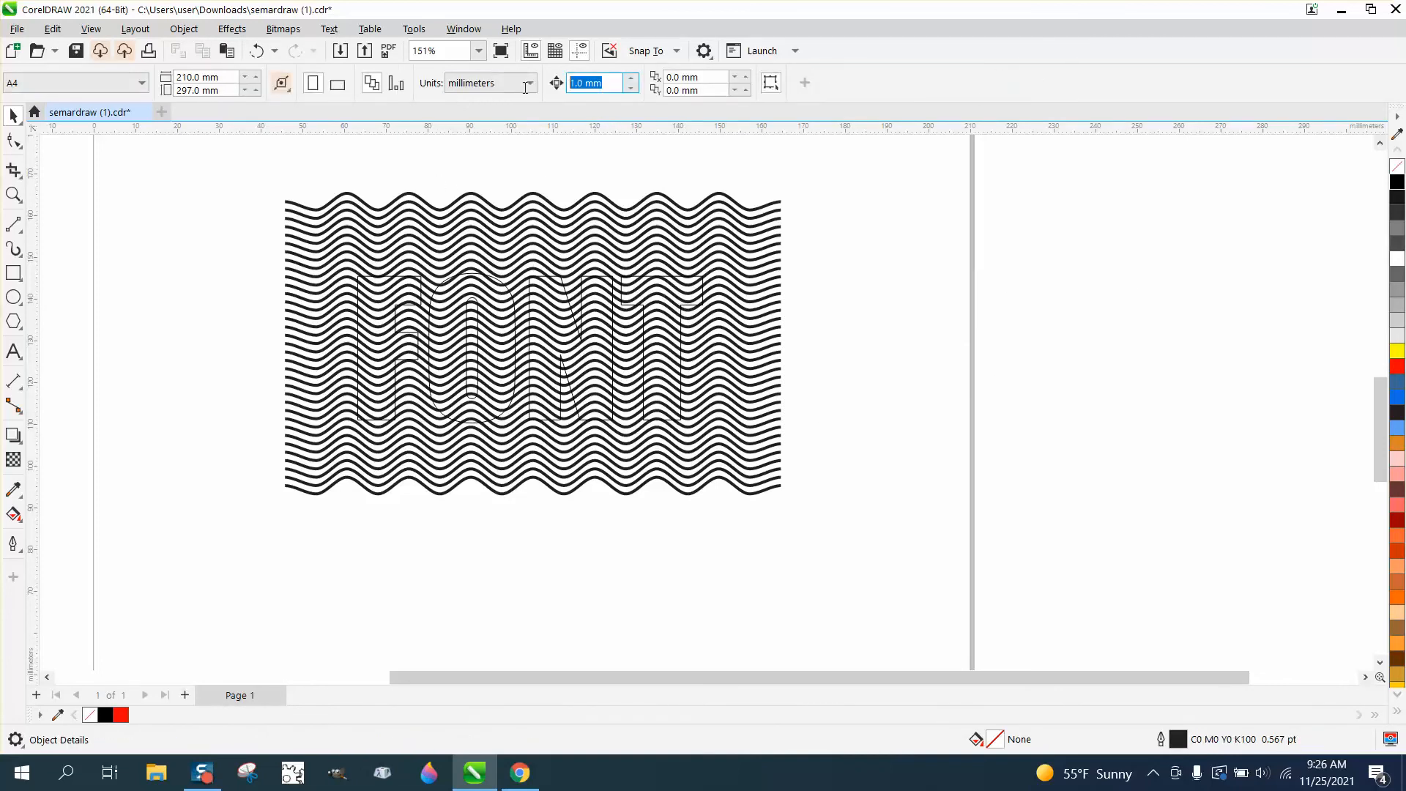
pyautogui.write('5')
# Step: Duplicate the outlined FONT text and nudge the copy 65 mm down, below the wave block
pyautogui.moveTo(244, 258); pyautogui.dragTo(904, 469)
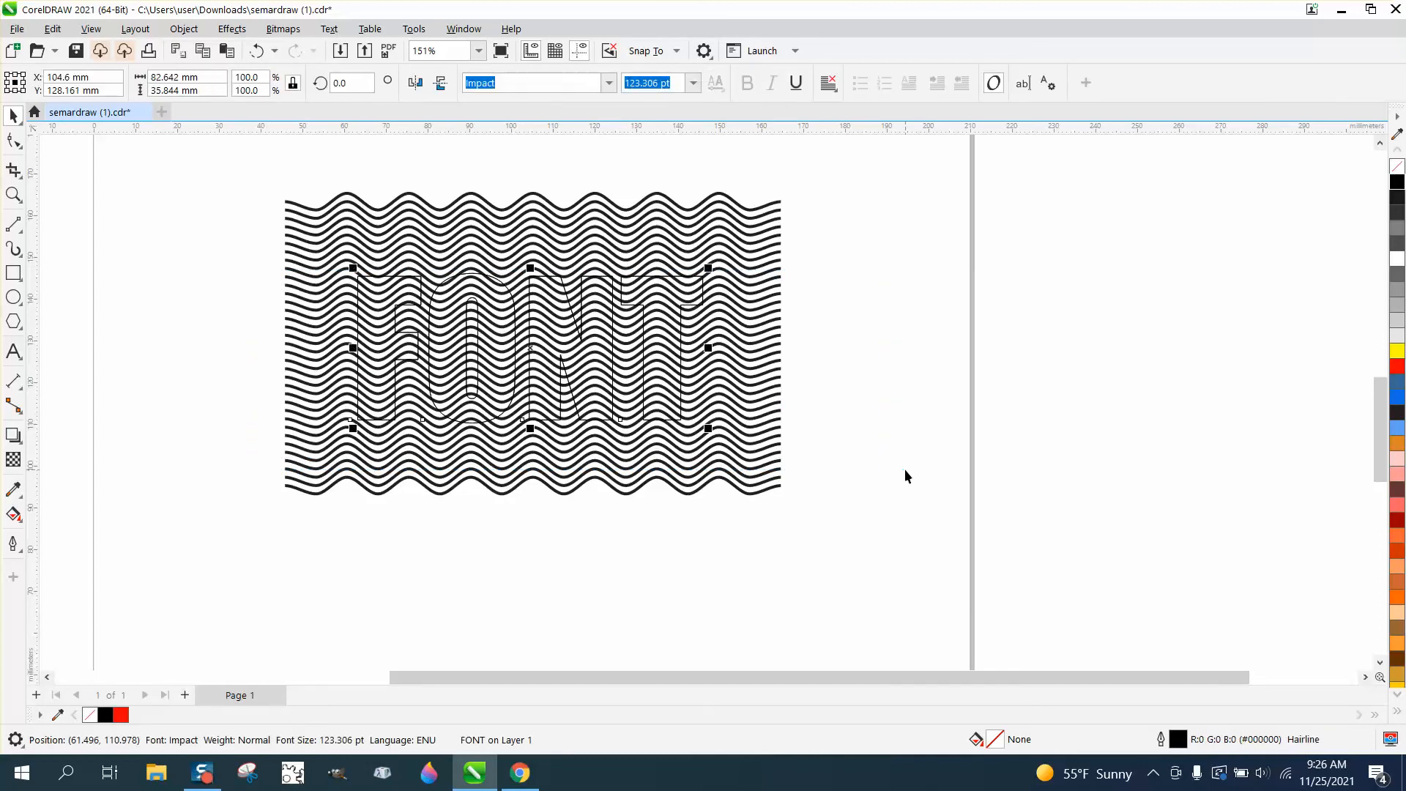
pyautogui.press('Down')
pyautogui.press('Down')
pyautogui.press('Down')
pyautogui.press('Down')
pyautogui.press('Down')
pyautogui.press('Down')
pyautogui.press('Down')
pyautogui.press('Down')
pyautogui.press('Down')
pyautogui.press('Down')
pyautogui.press('Down')
pyautogui.press('Down')
pyautogui.press('Down')
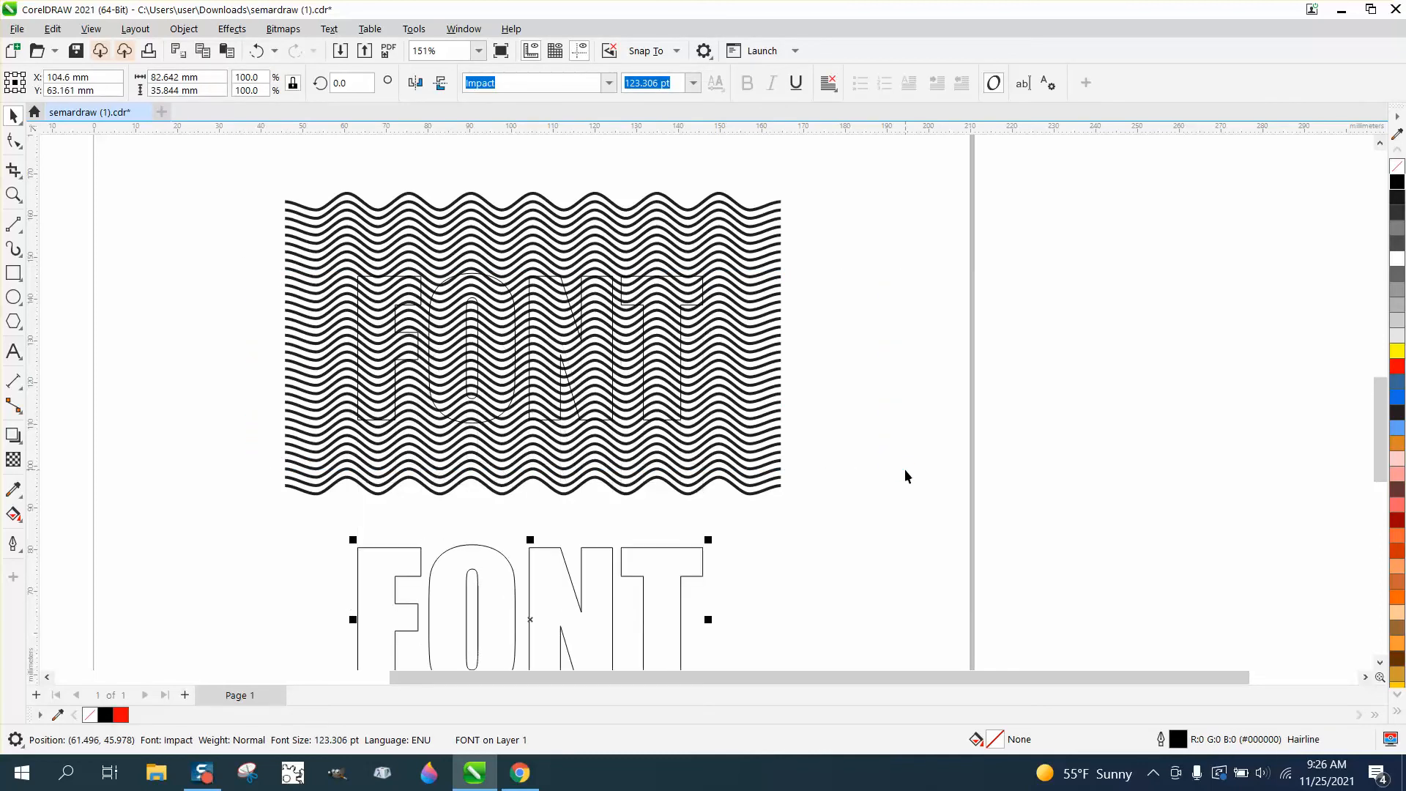
# Step: Delete the FONT copy below the wave block and set the nudge distance to 20 mm
pyautogui.press('Delete')
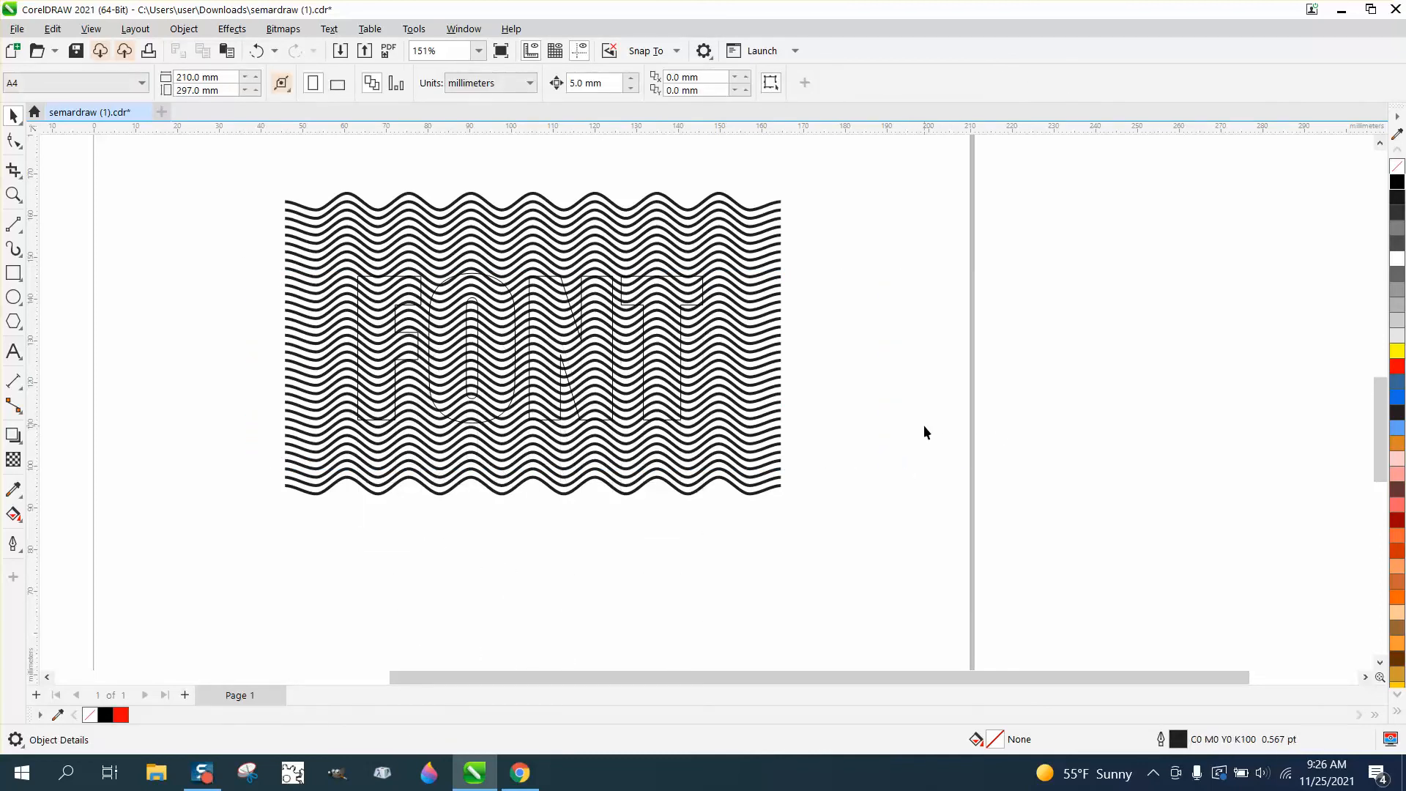
pyautogui.tripleClick(623, 83)
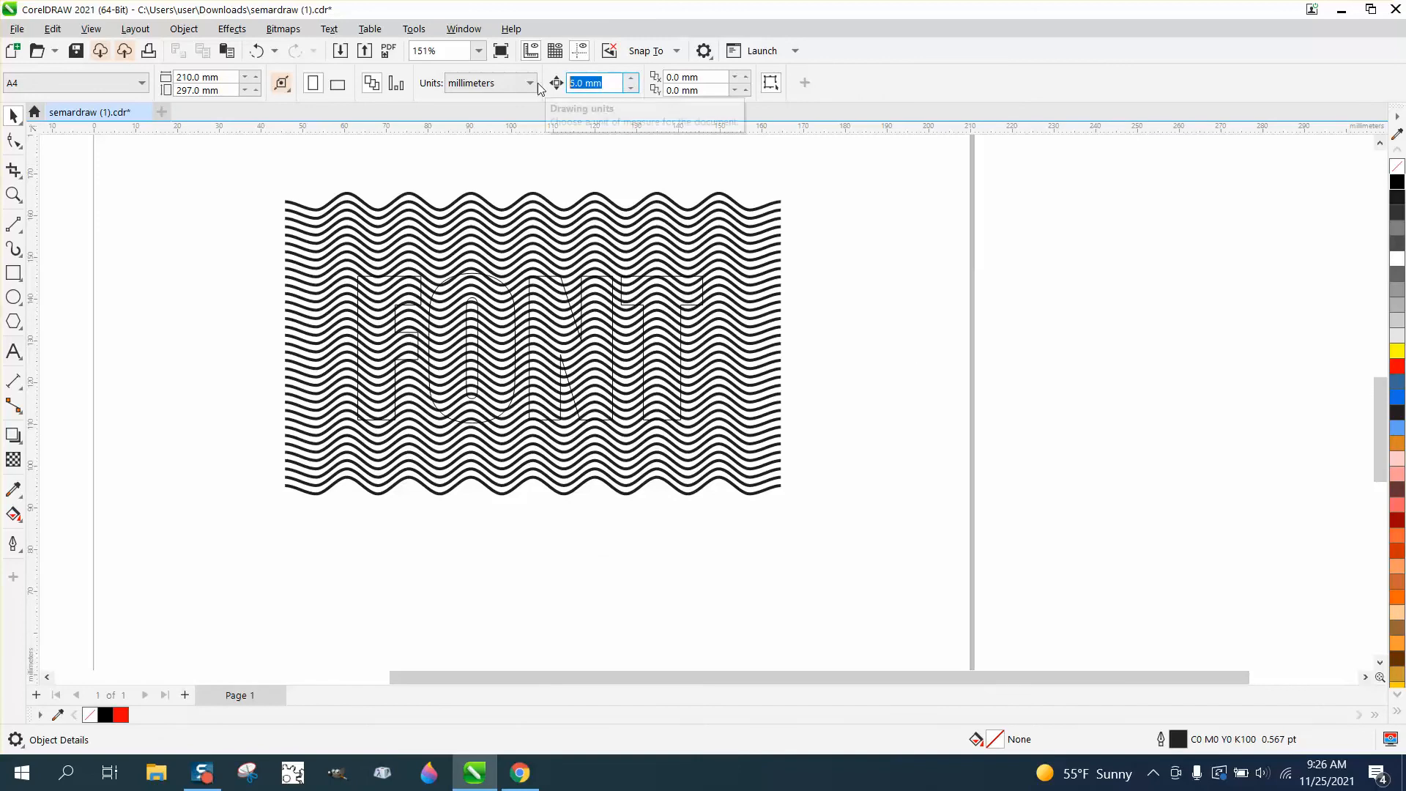
pyautogui.write('20')
pyautogui.press('Return')
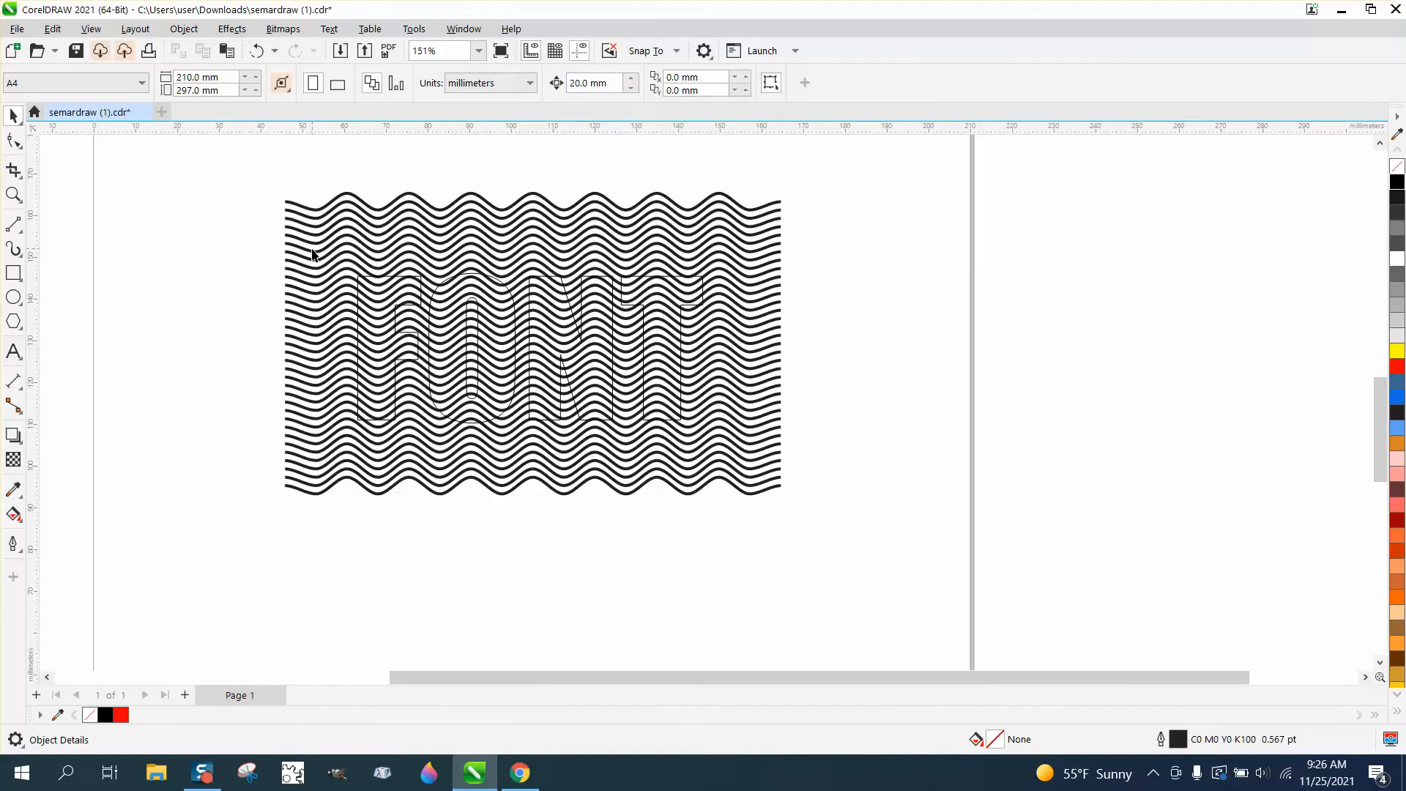
# Step: Duplicate the outlined FONT text on the wave block and nudge the copy 60 mm down
pyautogui.moveTo(287, 282); pyautogui.dragTo(859, 473)
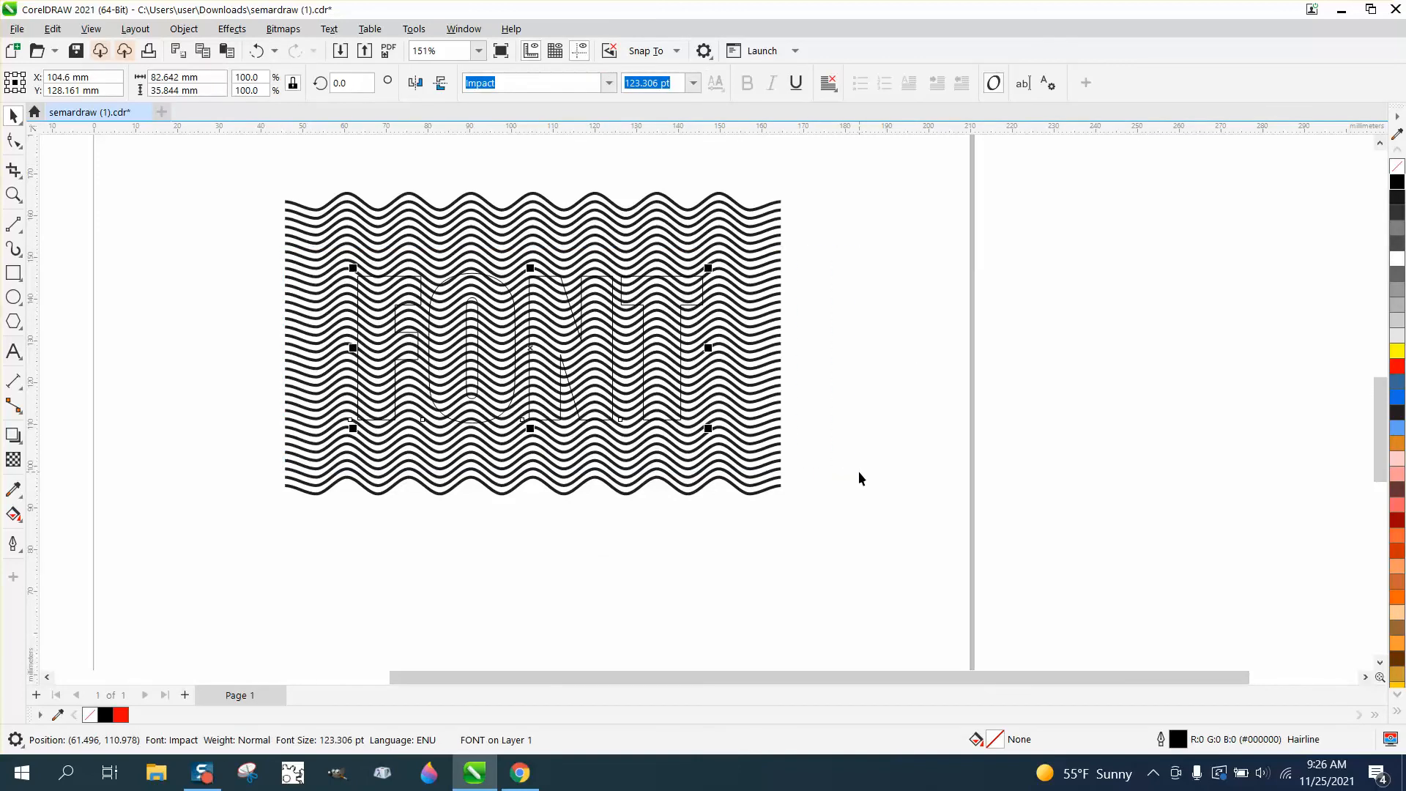
pyautogui.press('Down')
pyautogui.press('Down')
pyautogui.press('Down')
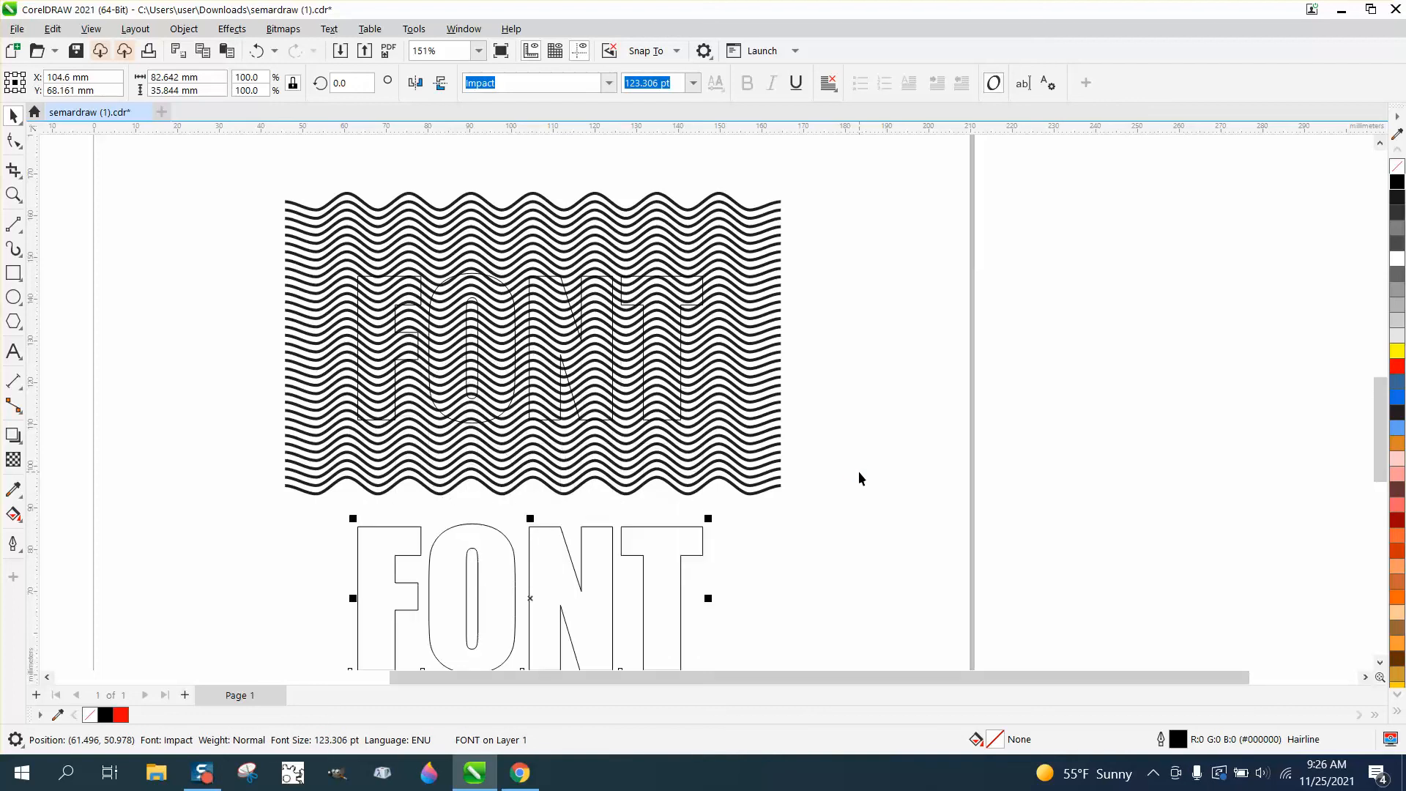
# Step: Intersect the wave group with the outlined FONT text on it and nudge the intersected shape 120 mm right, clear of the block
pyautogui.moveTo(271, 163); pyautogui.dragTo(278, 294)
pyautogui.moveTo(670, 525); pyautogui.dragTo(809, 538)
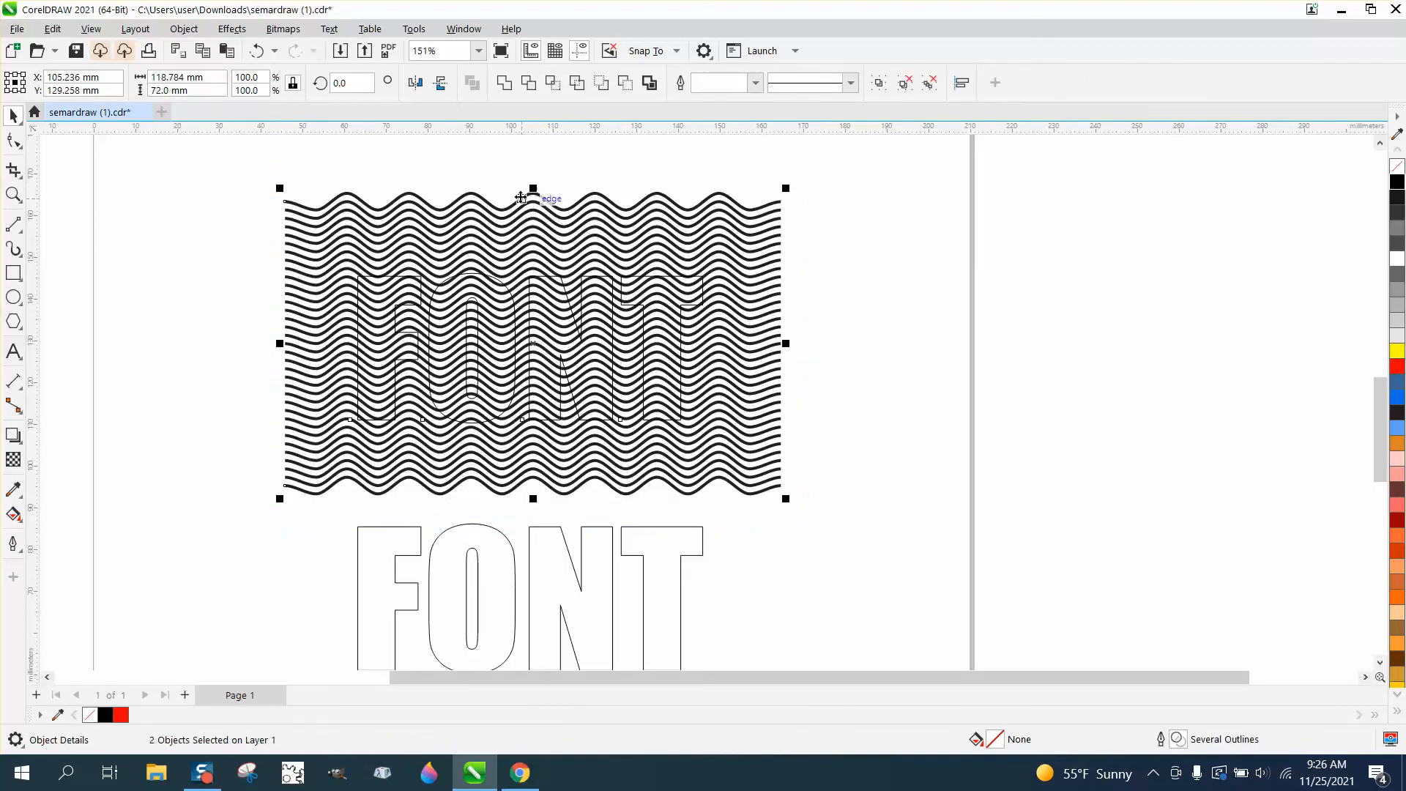
pyautogui.click(553, 83)
pyautogui.press('Right')
pyautogui.press('Right')
pyautogui.press('Right')
pyautogui.press('Right')
pyautogui.press('Right')
pyautogui.press('Right')
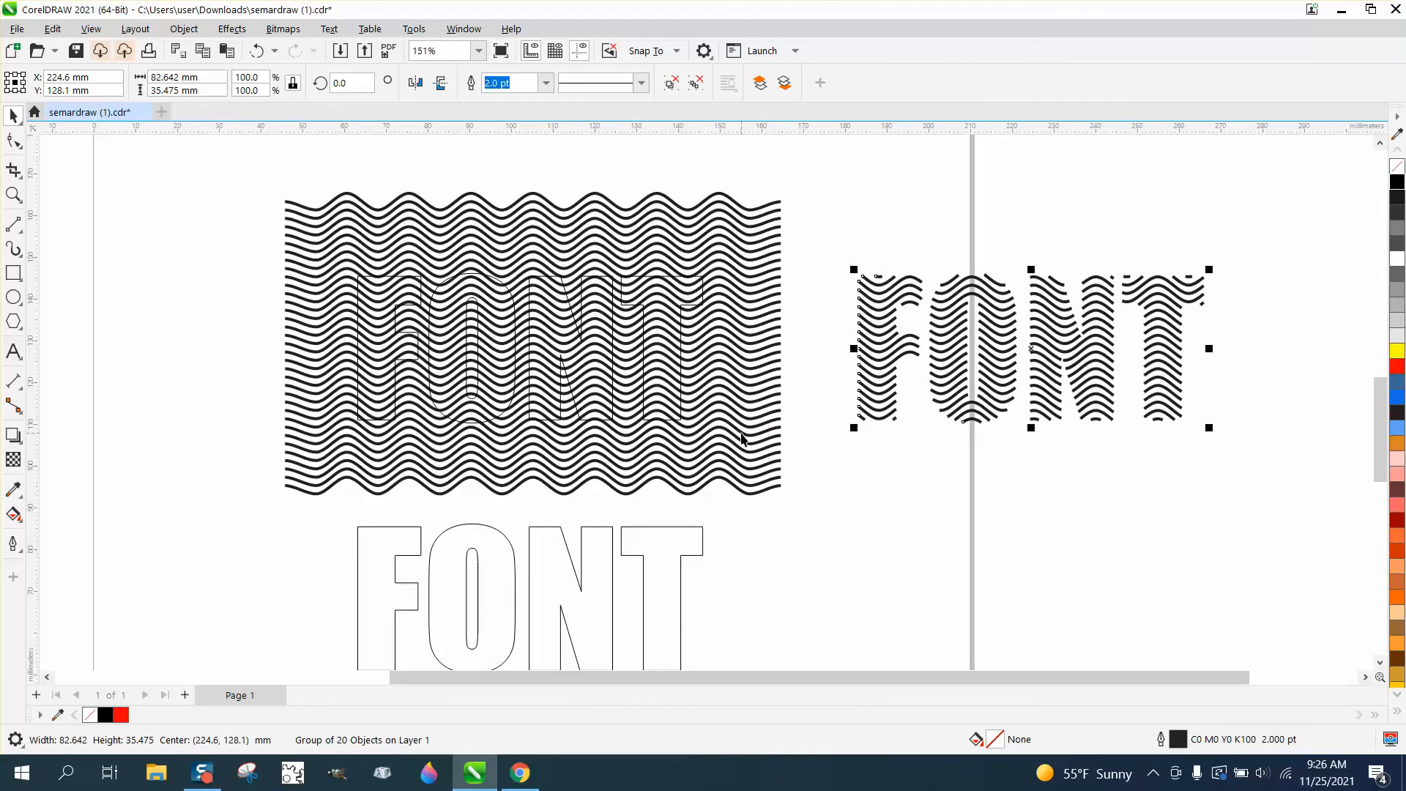
# Step: Nudge the intersected wavy FONT 60 mm down and 120 mm left onto the outlined FONT copy below the block
pyautogui.press('Down')
pyautogui.press('Down')
pyautogui.press('Down')
pyautogui.press('Left')
pyautogui.press('Left')
pyautogui.press('Left')
pyautogui.press('Left')
pyautogui.press('Left')
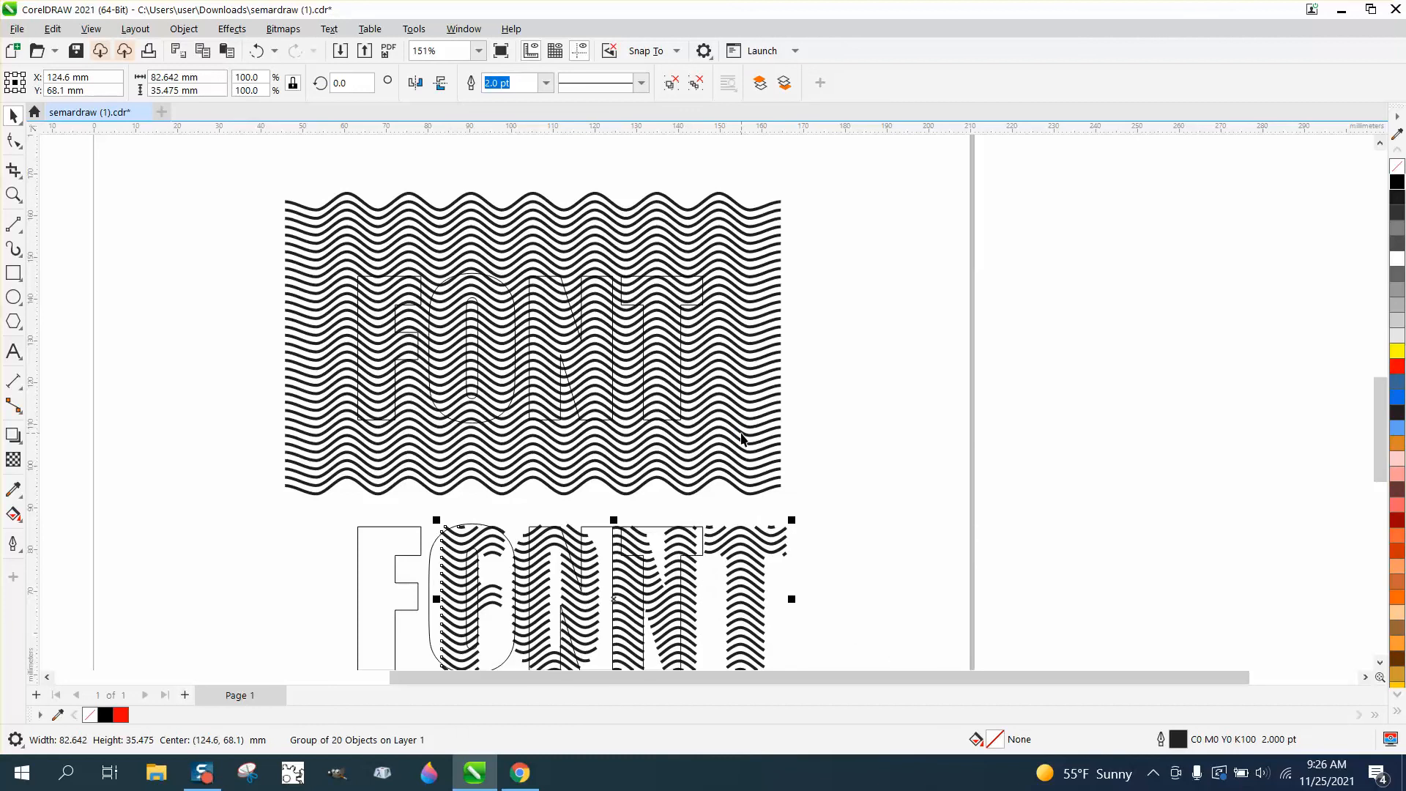
pyautogui.press('Left')
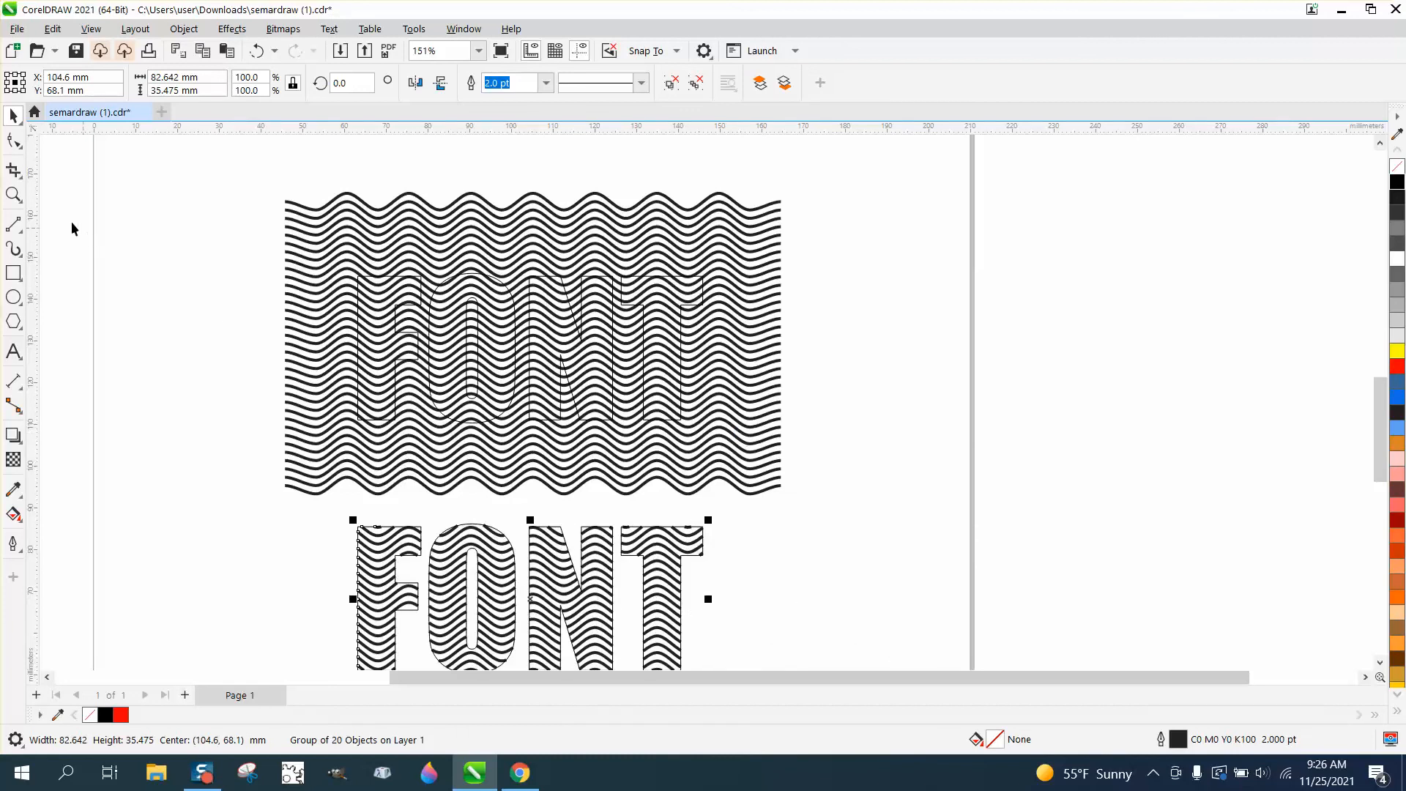
# Step: Try a 4 pt outline width on the wavy lines inside the lower FONT text
pyautogui.click(14, 194)
pyautogui.moveTo(335, 517); pyautogui.dragTo(743, 698)
pyautogui.scroll(-3, 348, 418)
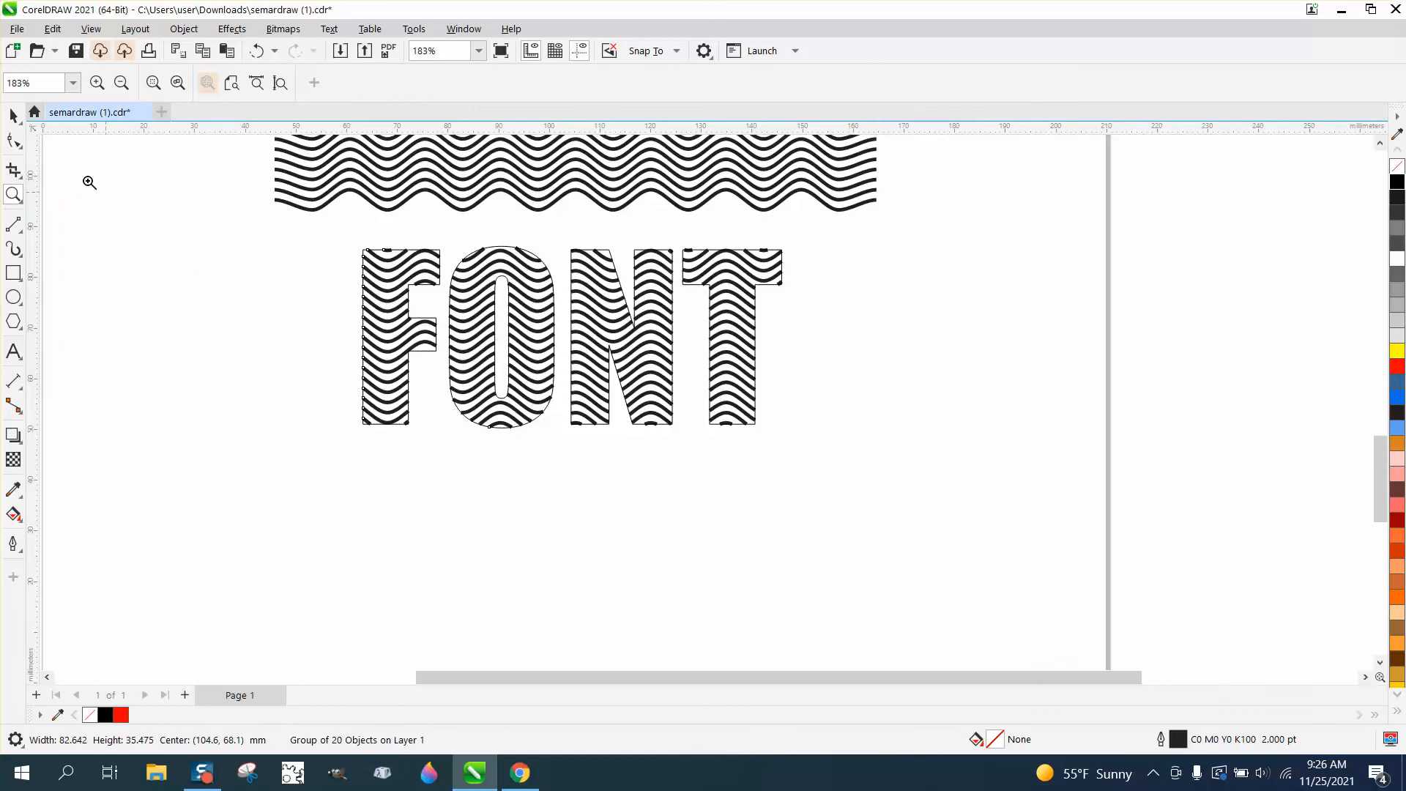
pyautogui.click(13, 115)
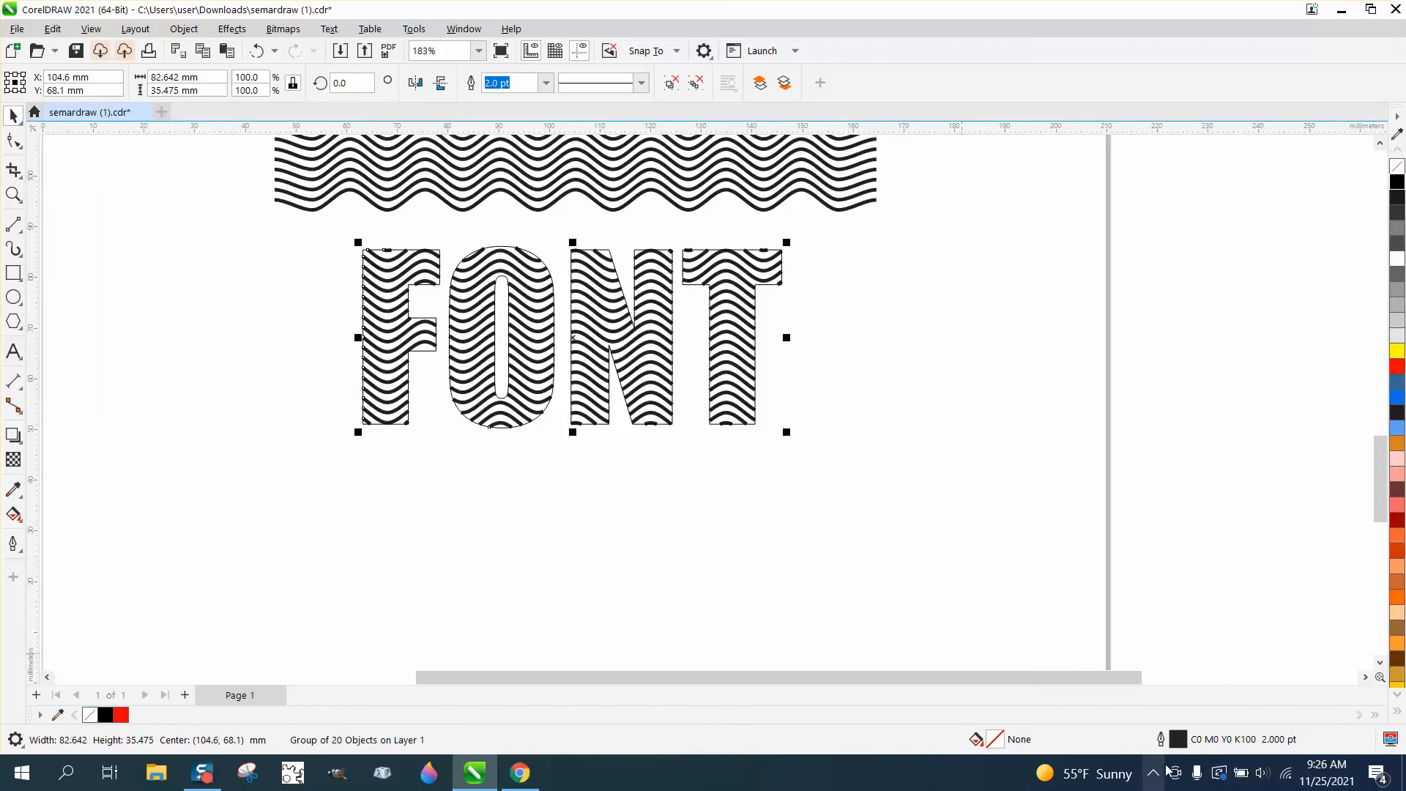
pyautogui.doubleClick(1181, 740)
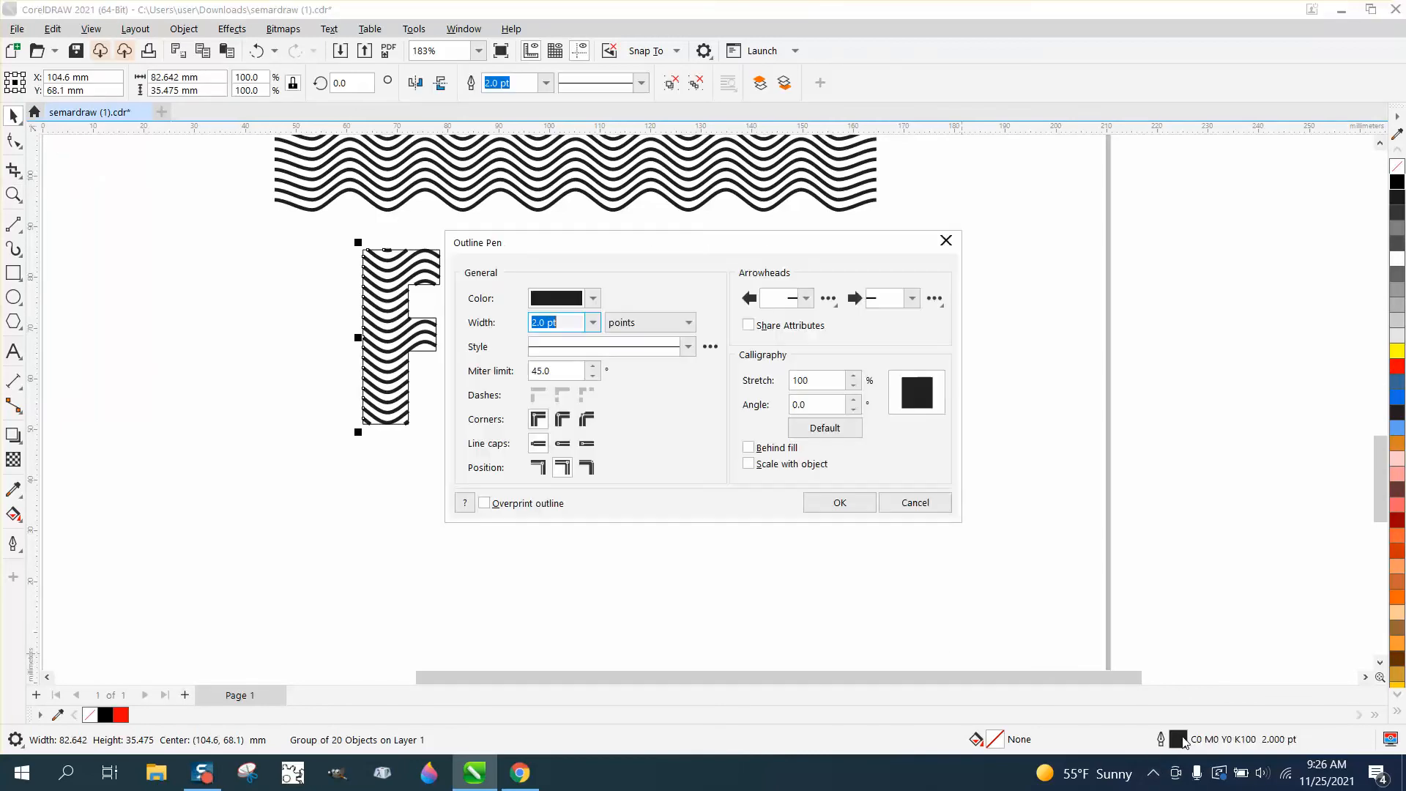
pyautogui.click(593, 322)
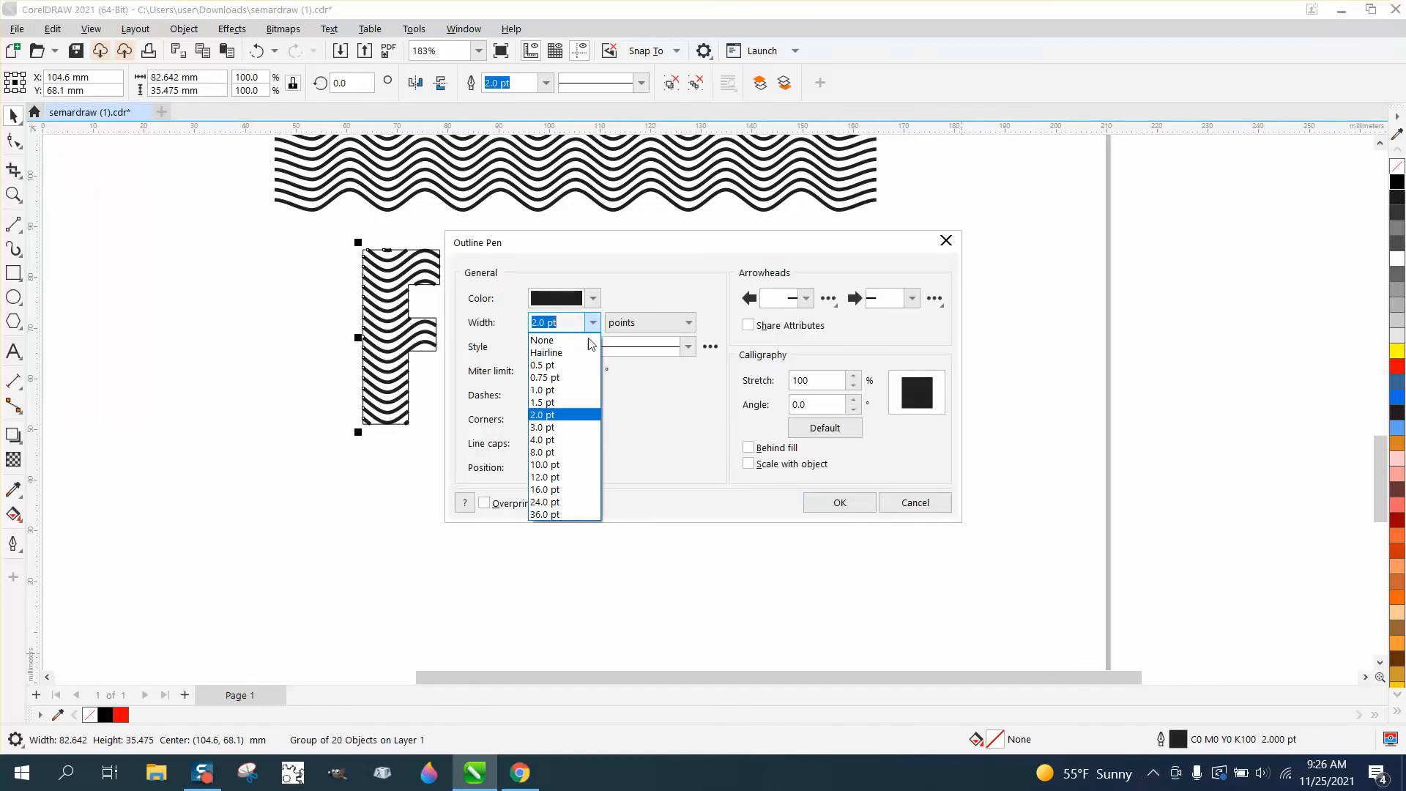
pyautogui.click(564, 440)
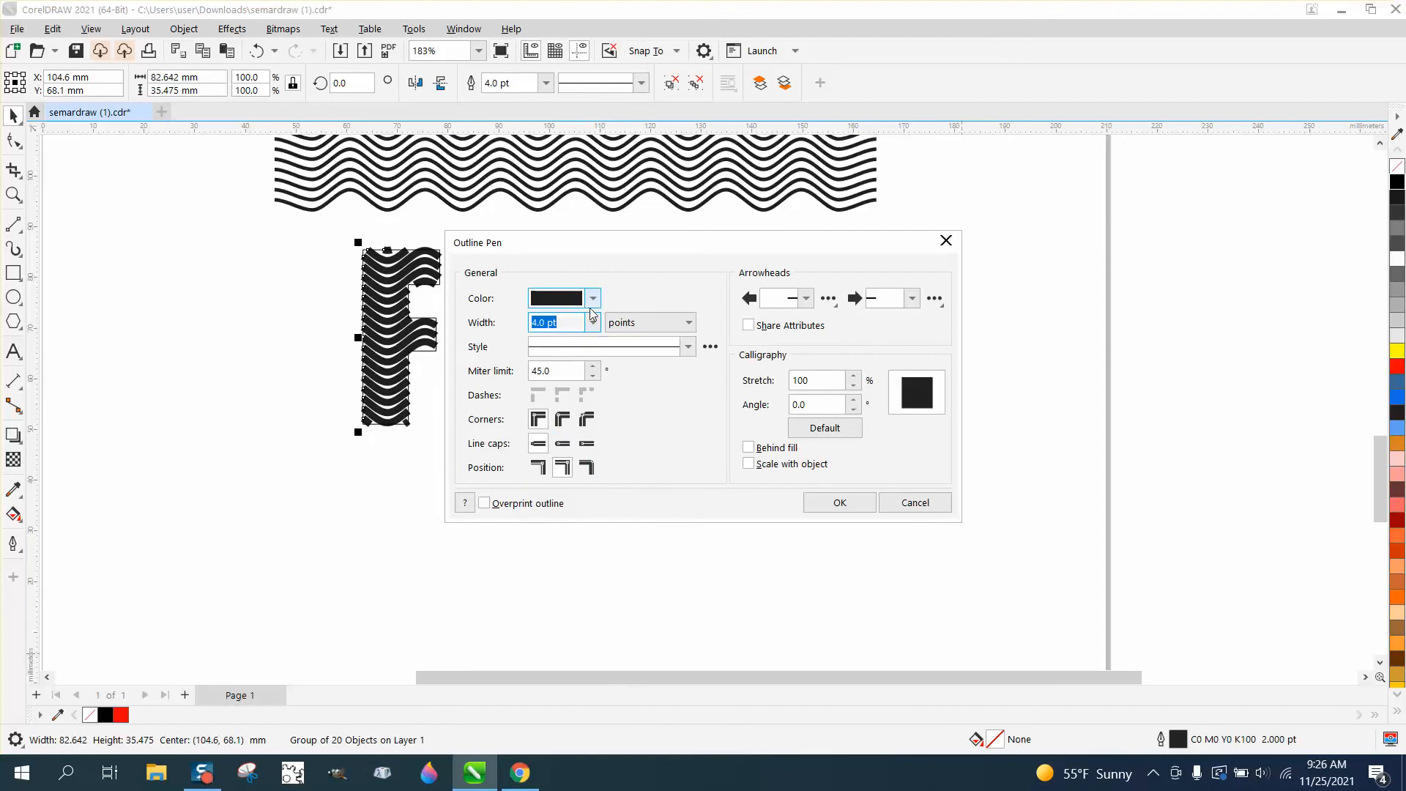
pyautogui.click(915, 503)
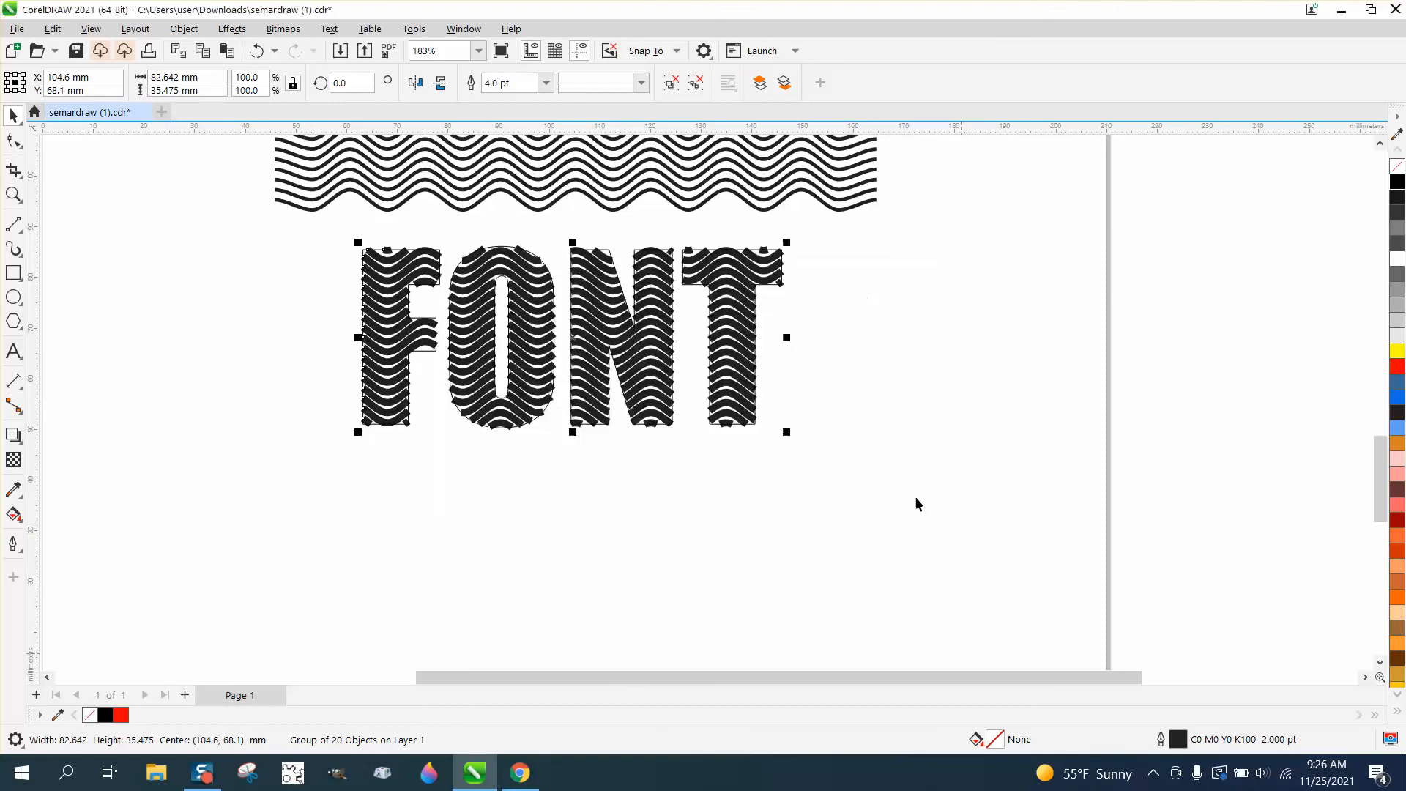
# Step: Set the outline width of the lower FONT text around the wavy lines to 2 pt
pyautogui.click(491, 452)
pyautogui.click(399, 426)
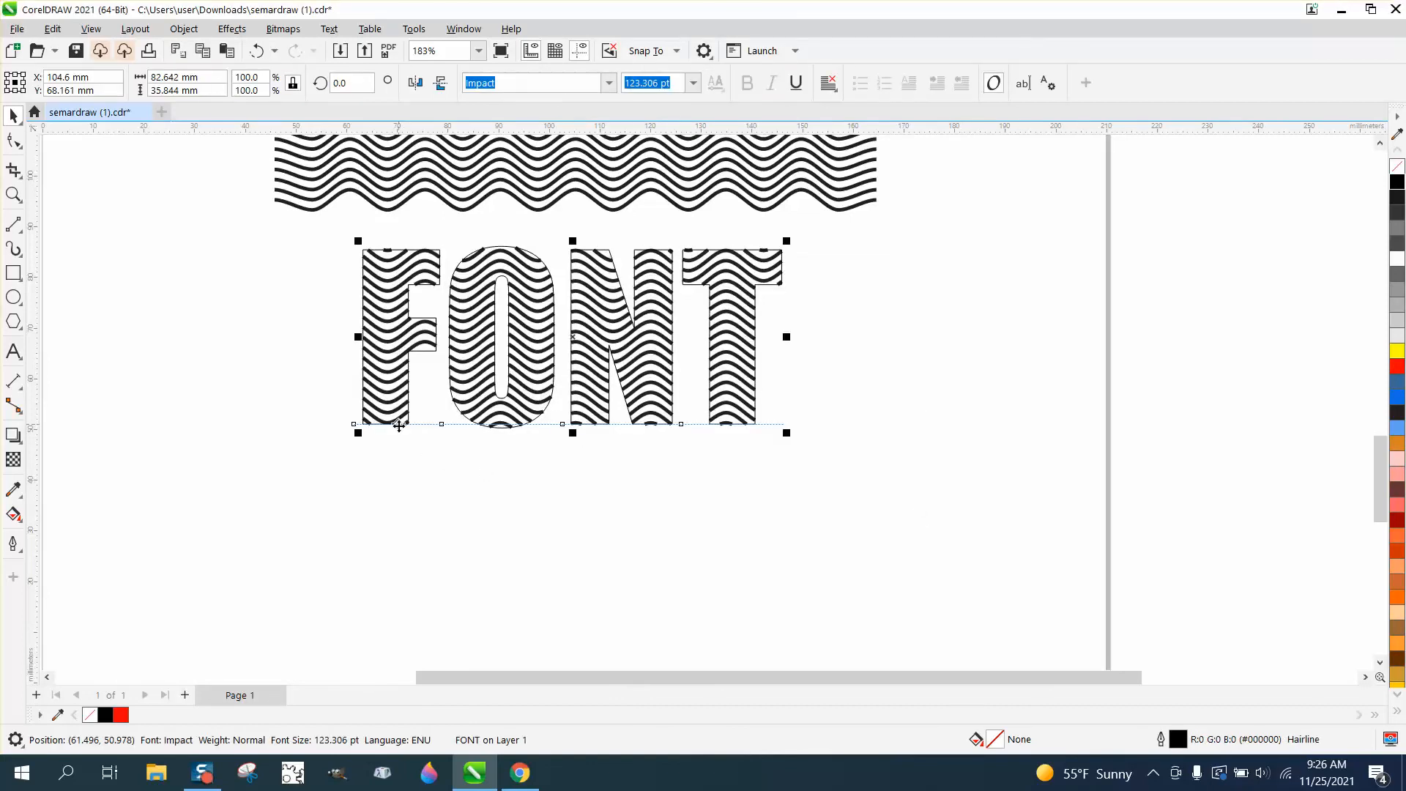
pyautogui.doubleClick(1184, 740)
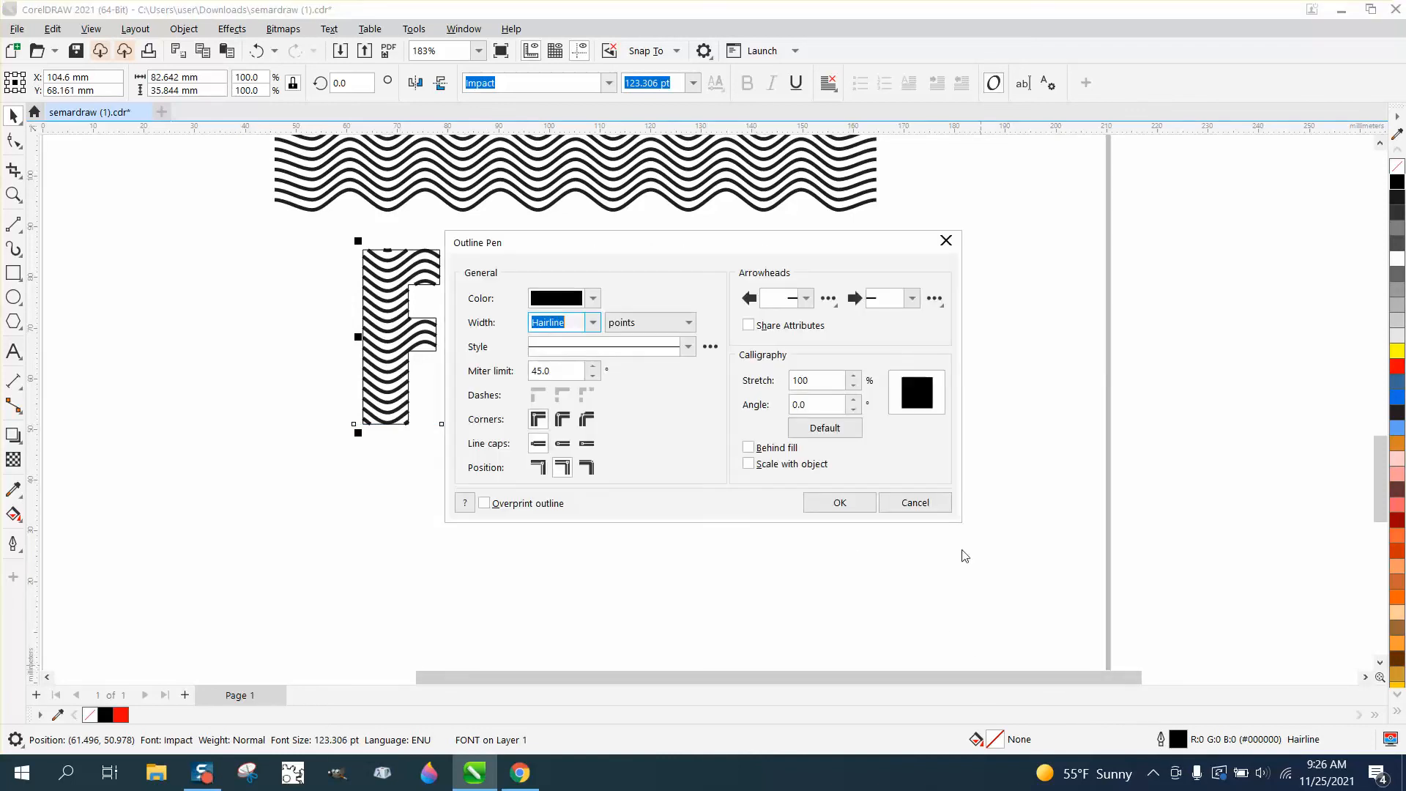
pyautogui.click(593, 322)
pyautogui.click(545, 414)
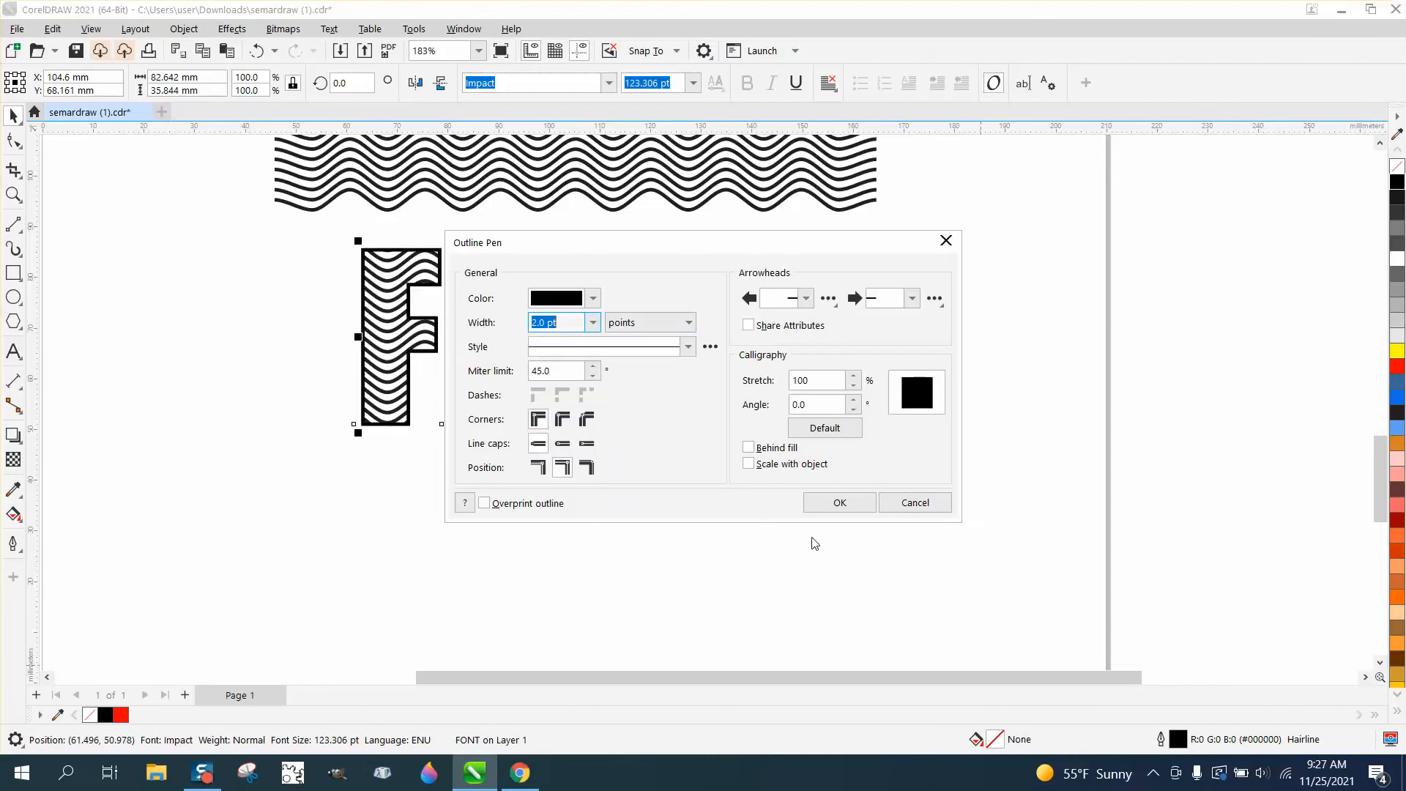
pyautogui.click(839, 503)
# Step: Examine the white and red-outlined TEXT samples in the dense wave block above the FONT artwork
pyautogui.scroll(-2, 691, 586)
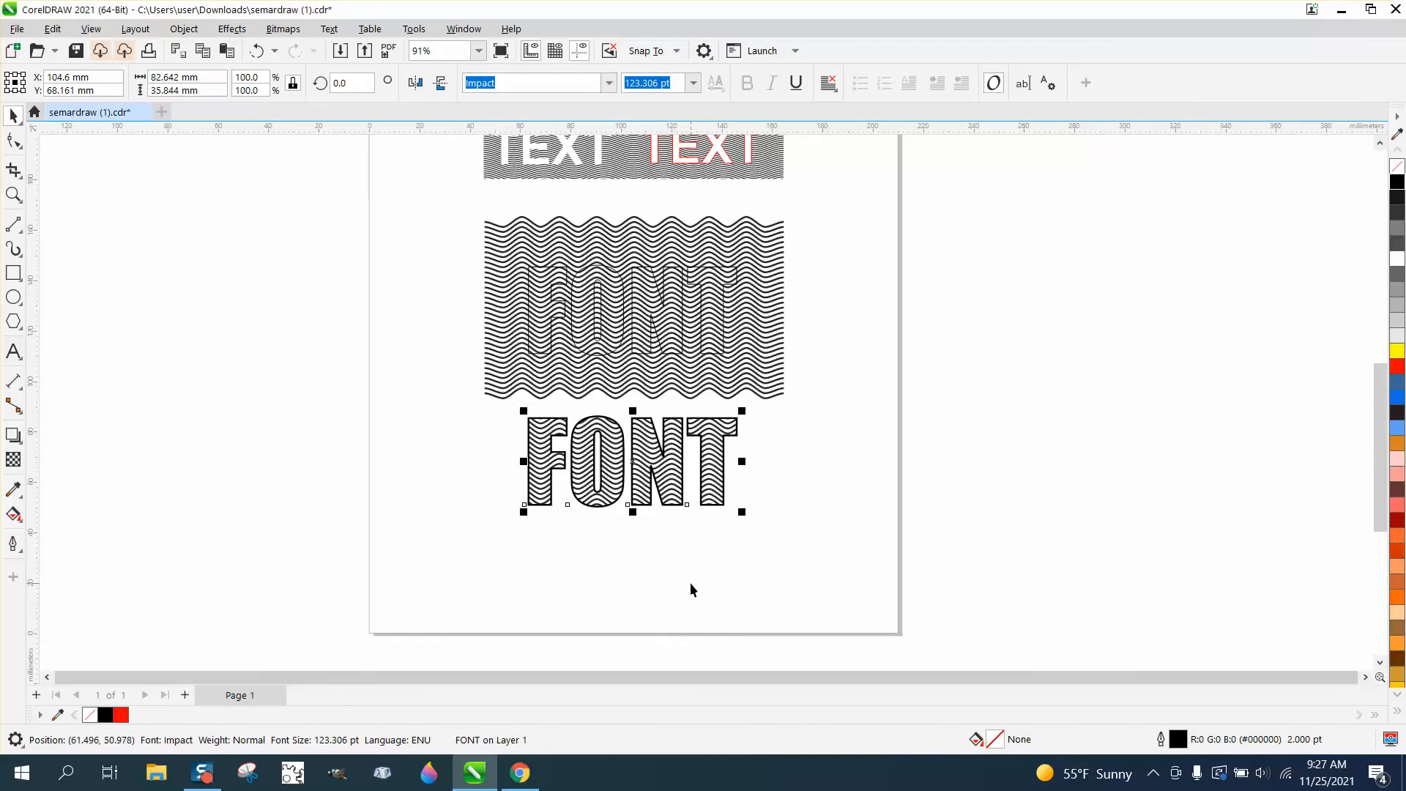
pyautogui.scroll(-1, 691, 588)
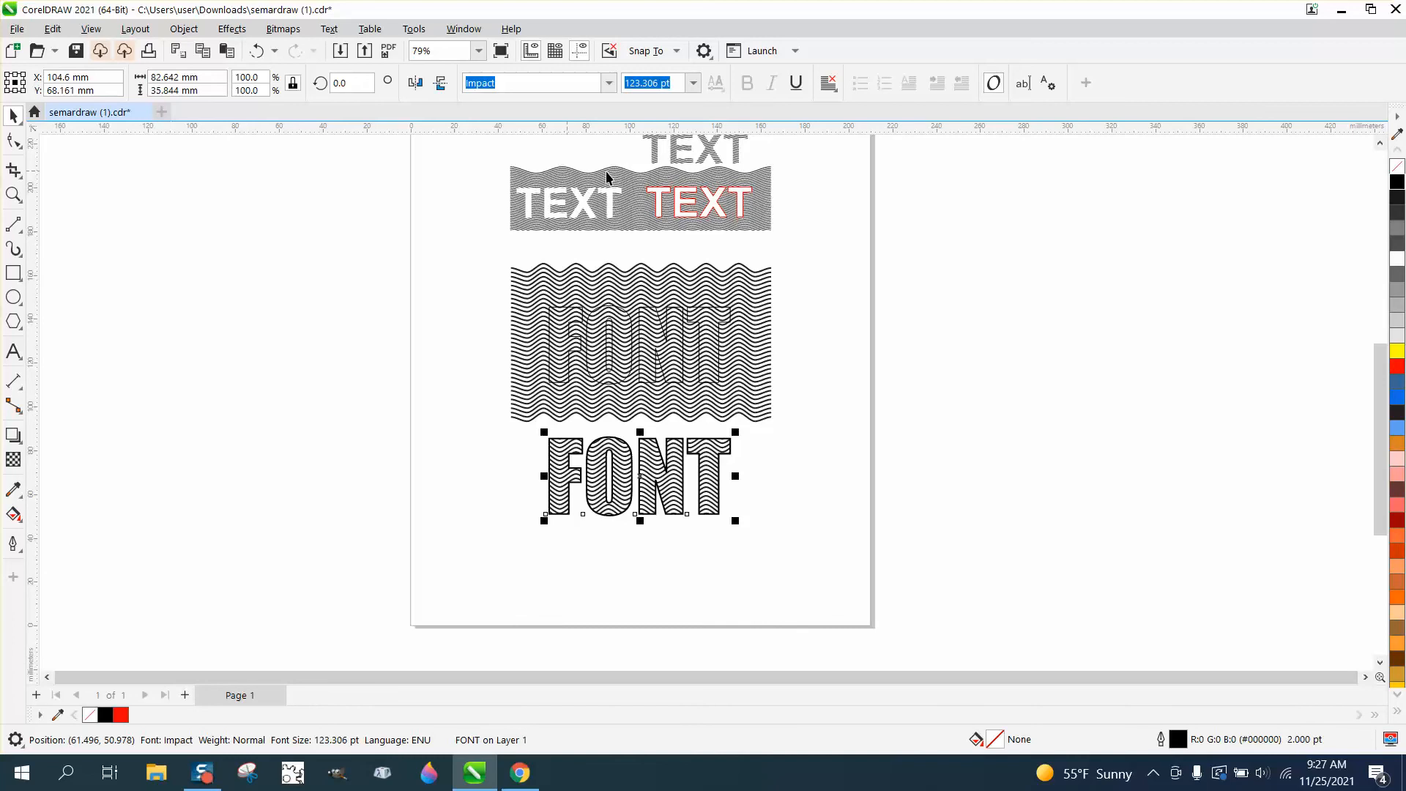
pyautogui.click(13, 194)
pyautogui.moveTo(481, 166); pyautogui.dragTo(809, 331)
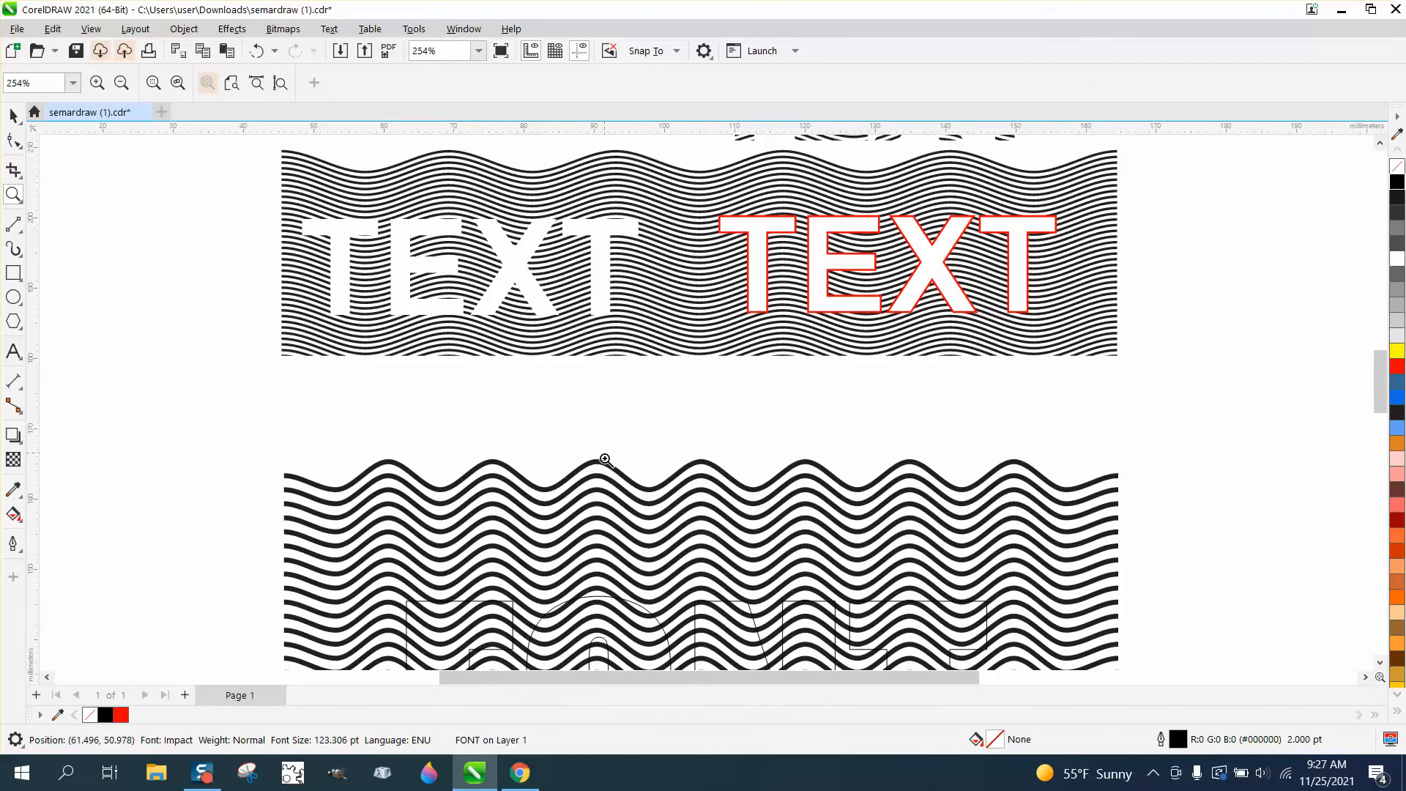